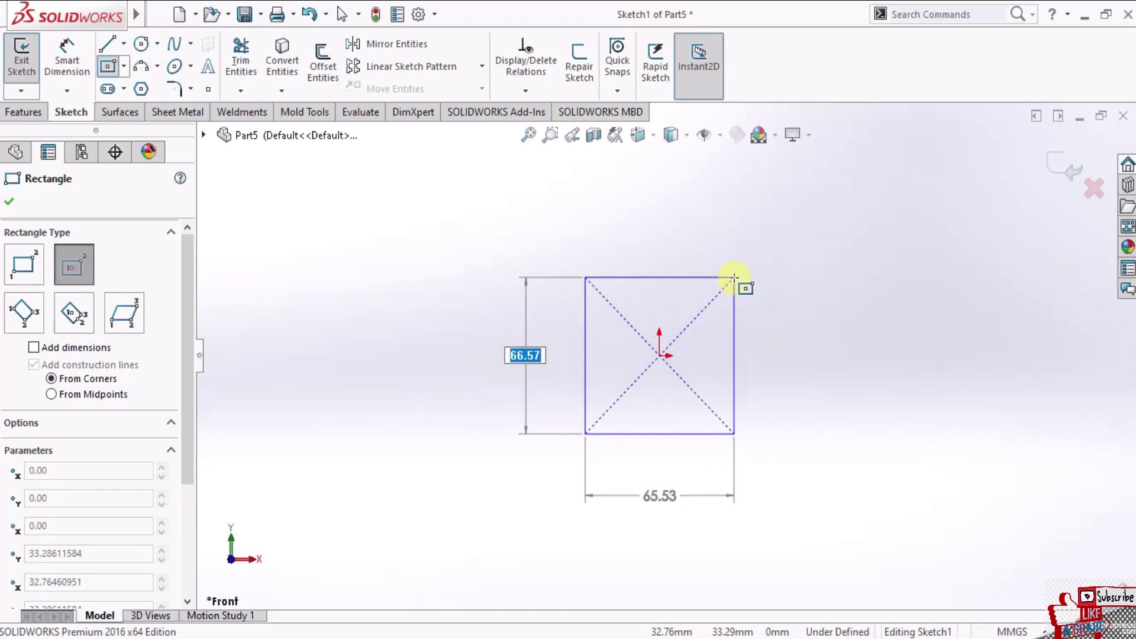
- Enter 30 mm height and 20 mm width for the centred rectangle and accept it
key("Tab")
type("20")
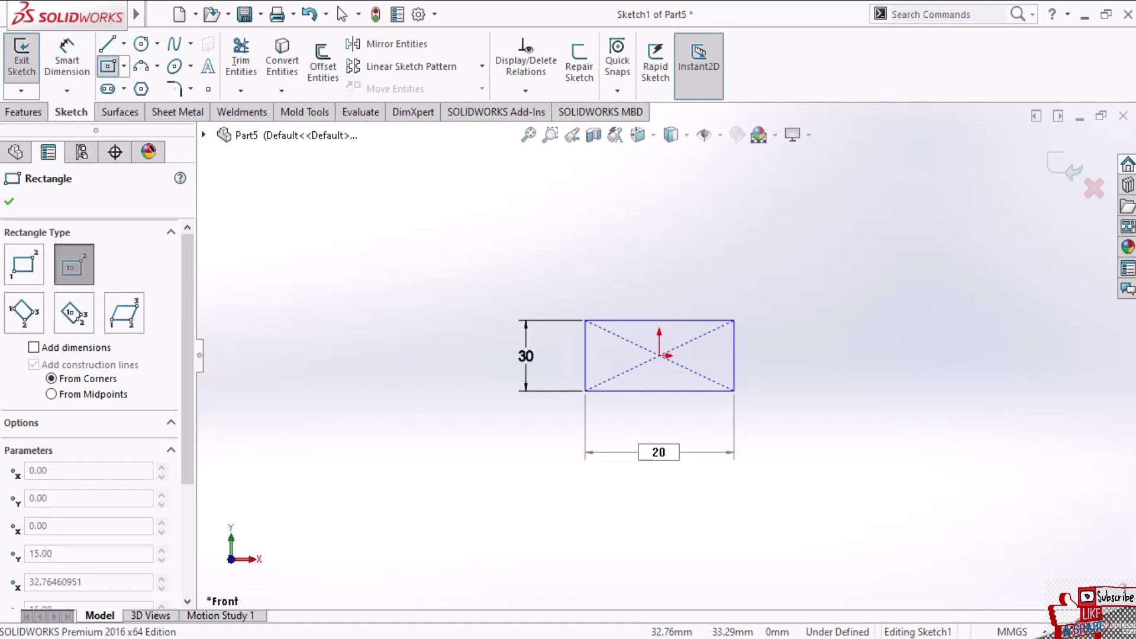
key("Return")
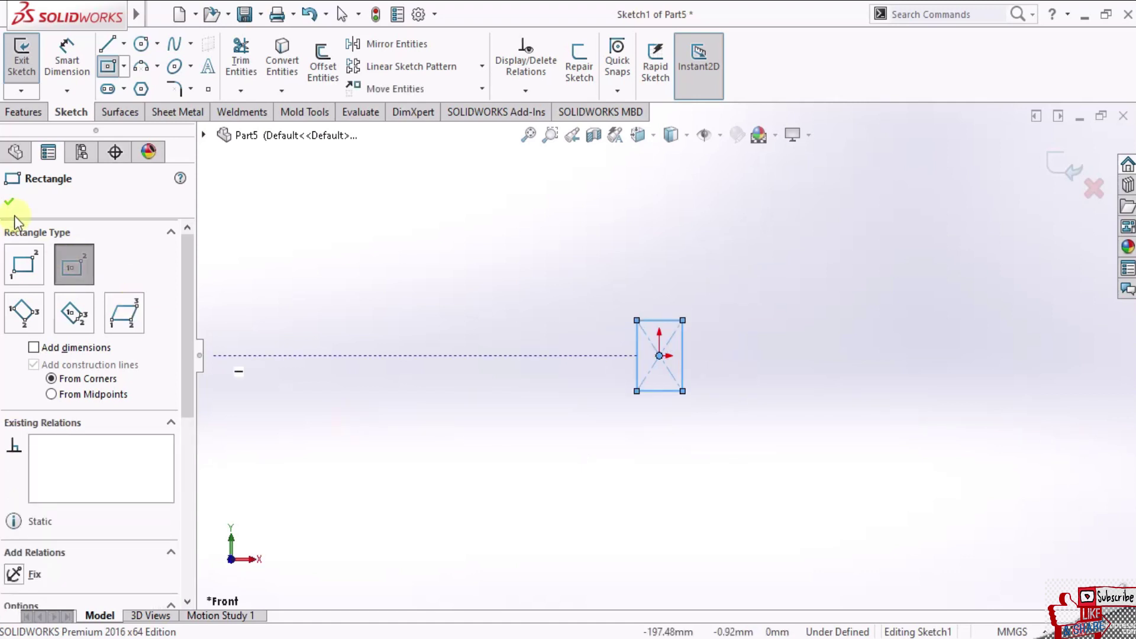
left_click(8, 202)
scroll(659, 353, "down", 2)
scroll(659, 353, "down", 2)
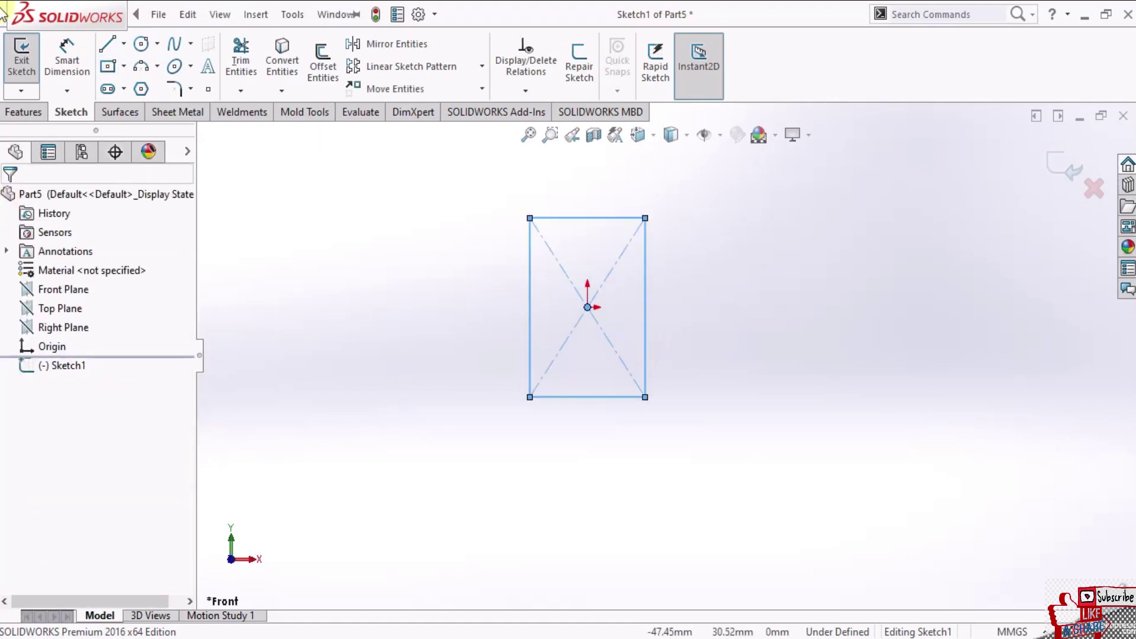
- Extrude the rectangle as a Blind boss, correcting the depth from 0.3 to 0.4 mm
left_click(24, 112)
left_click(28, 59)
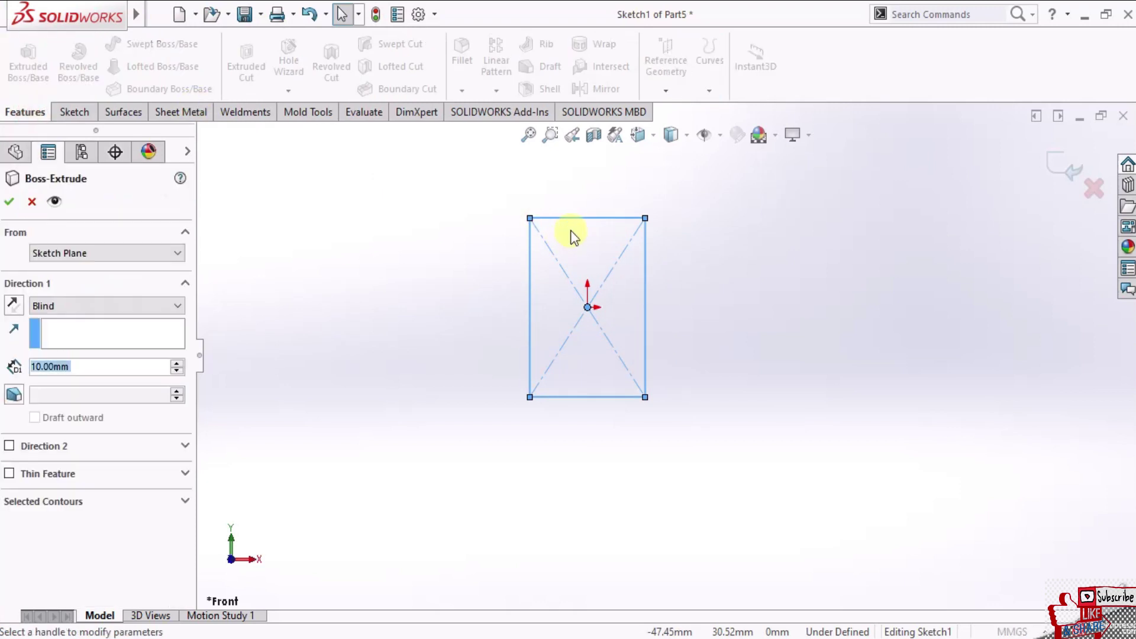
type("0.3")
key("Return")
mouse_move(623, 290)
middle_mouse_down()
mouse_move(748, 322)
mouse_move(665, 350)
mouse_move(777, 355)
mouse_move(705, 406)
mouse_move(578, 309)
mouse_move(509, 332)
middle_mouse_up()
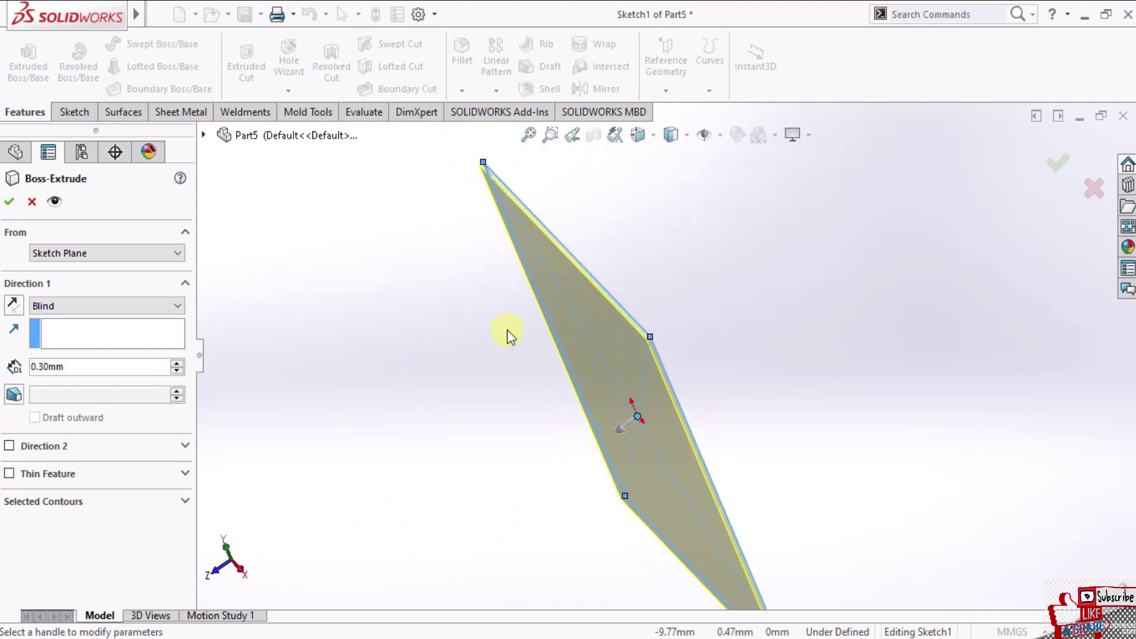
left_click(176, 363)
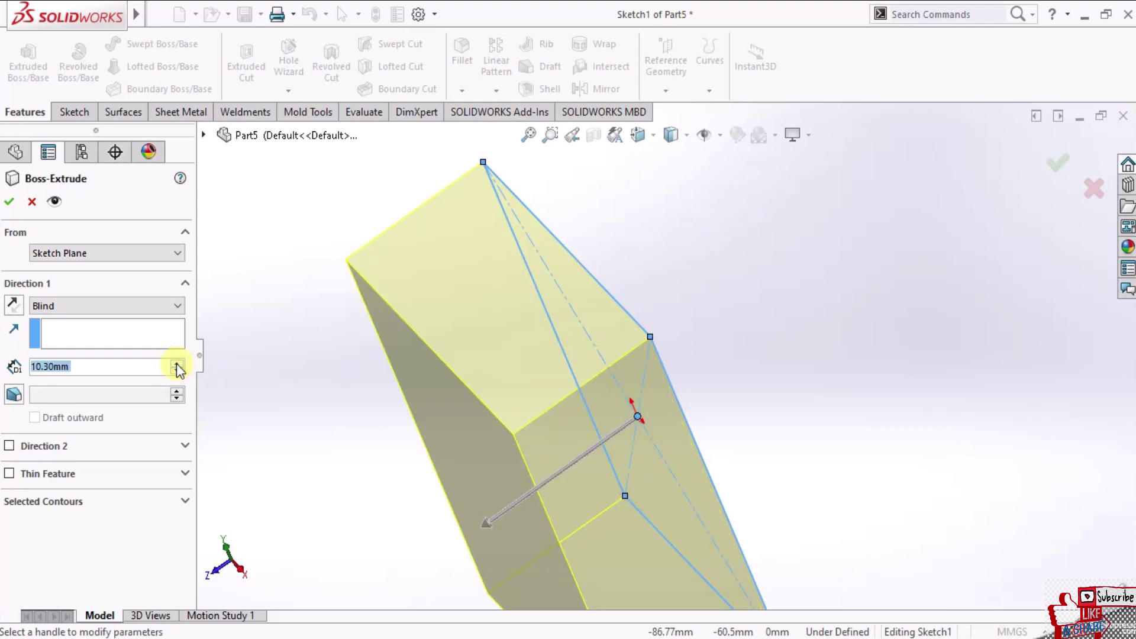
type("0.")
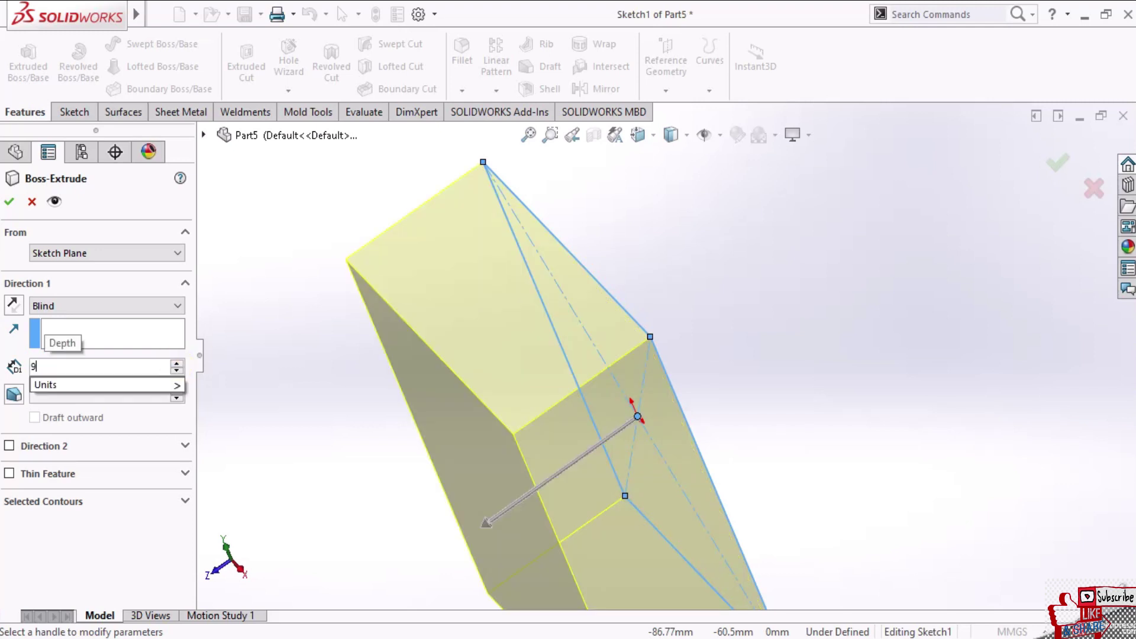
type("4")
key("Return")
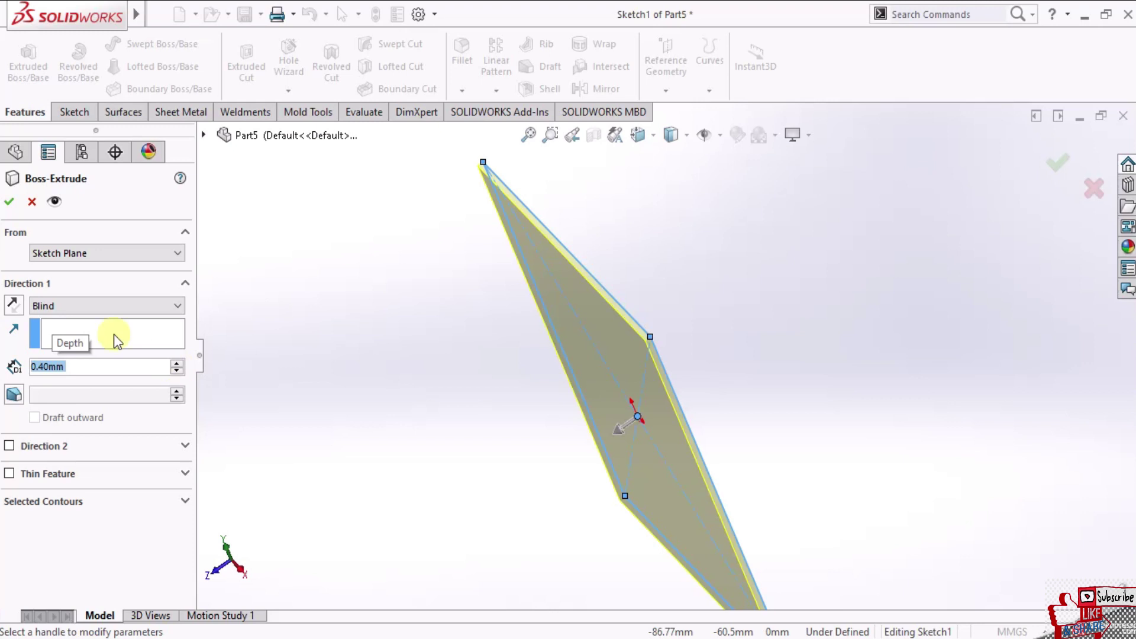
left_click(9, 201)
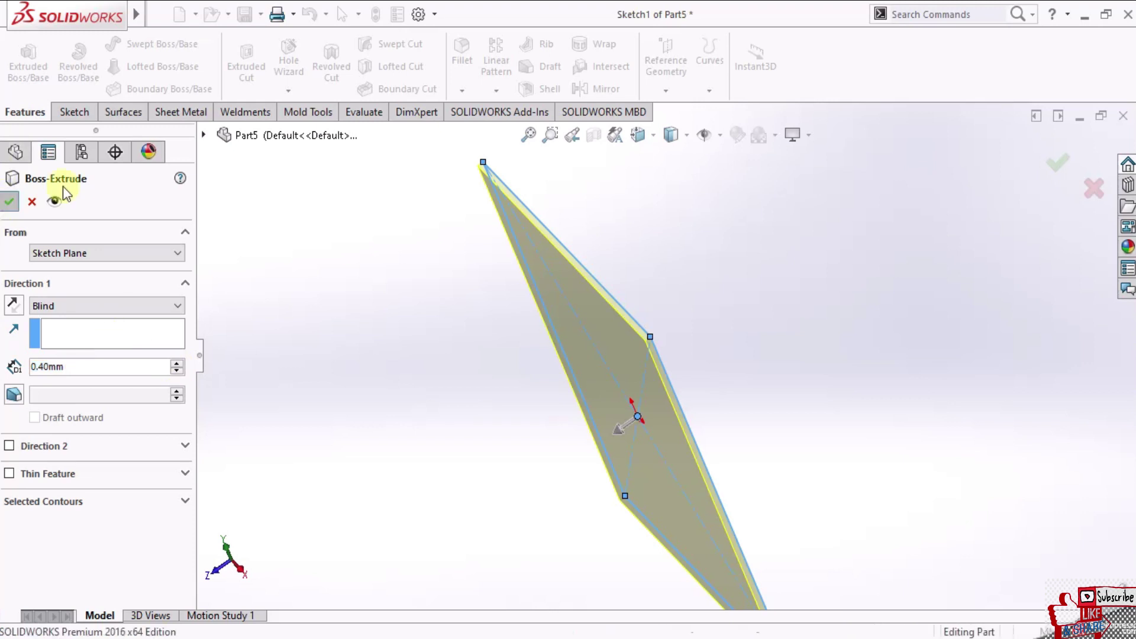
mouse_move(584, 359)
middle_mouse_down()
mouse_move(628, 220)
mouse_move(601, 398)
middle_mouse_up()
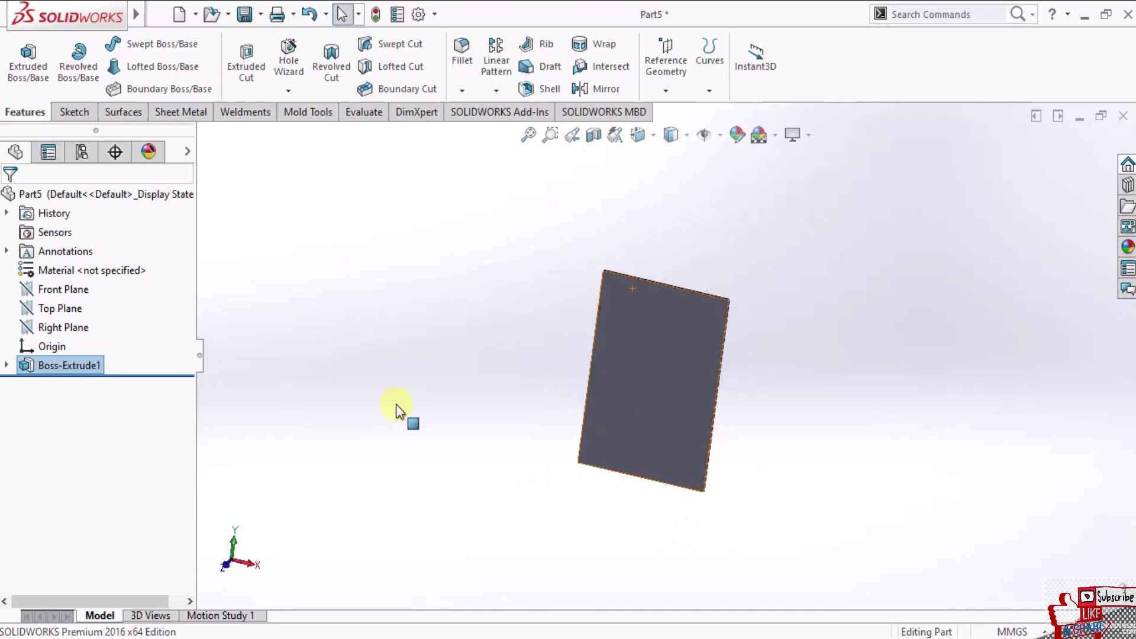
- Reopen Sketch1 under Boss-Extrude1 for editing and view it face-on
left_click(7, 366)
left_click(65, 382)
left_click(84, 334)
left_click(639, 137)
left_click(658, 340)
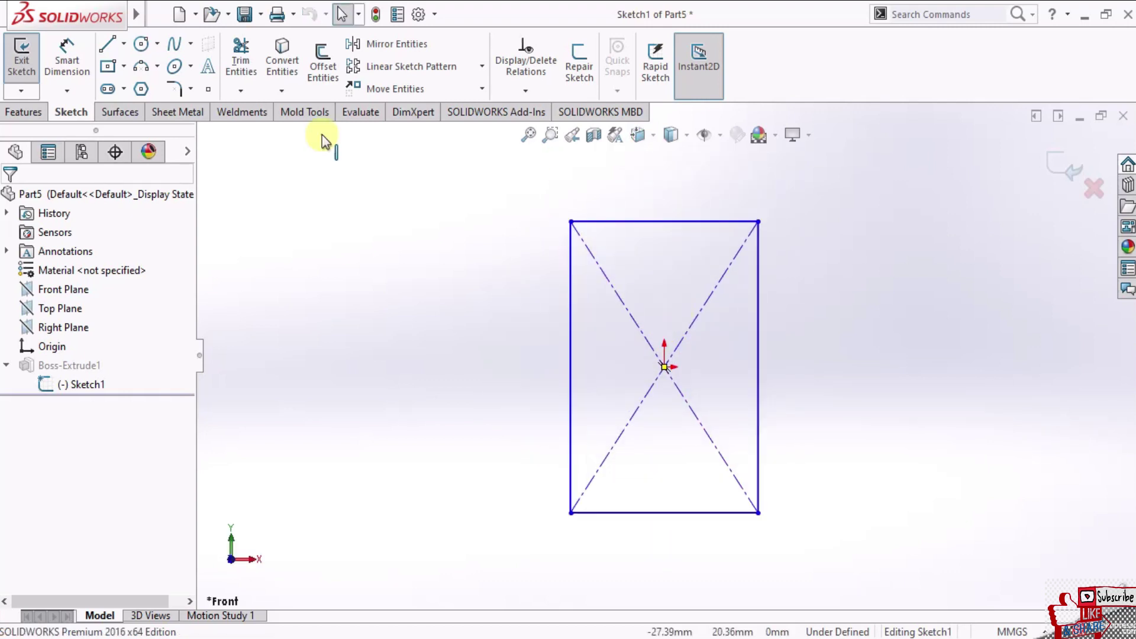
- Dimension the right edge to 32 mm and the top edge to 22 mm, then exit the sketch
left_click(89, 63)
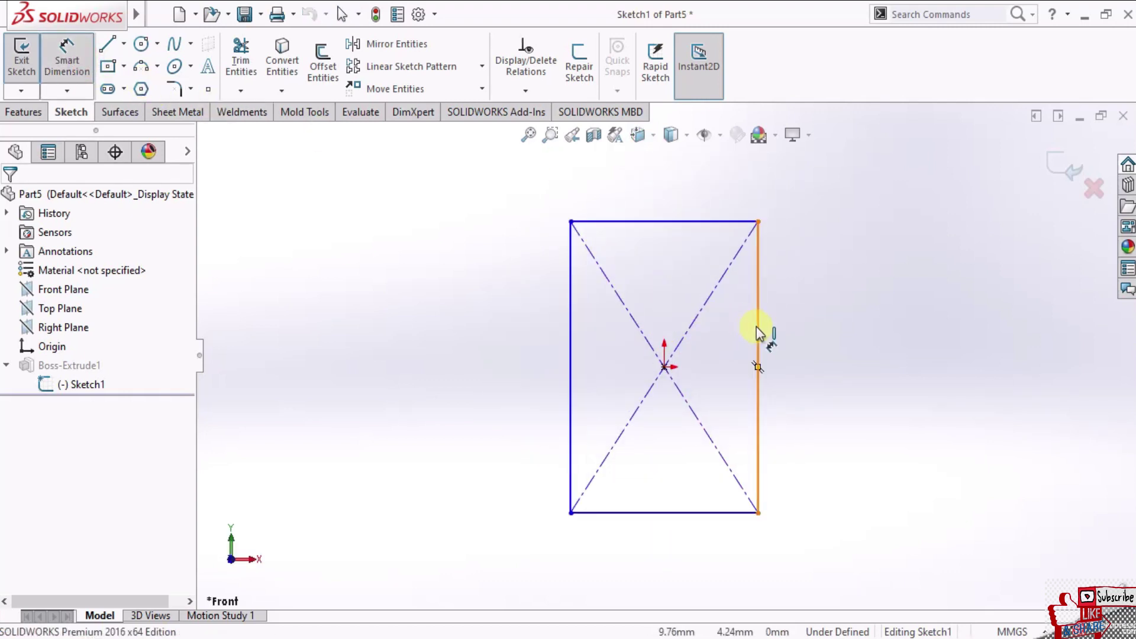
left_click(836, 355)
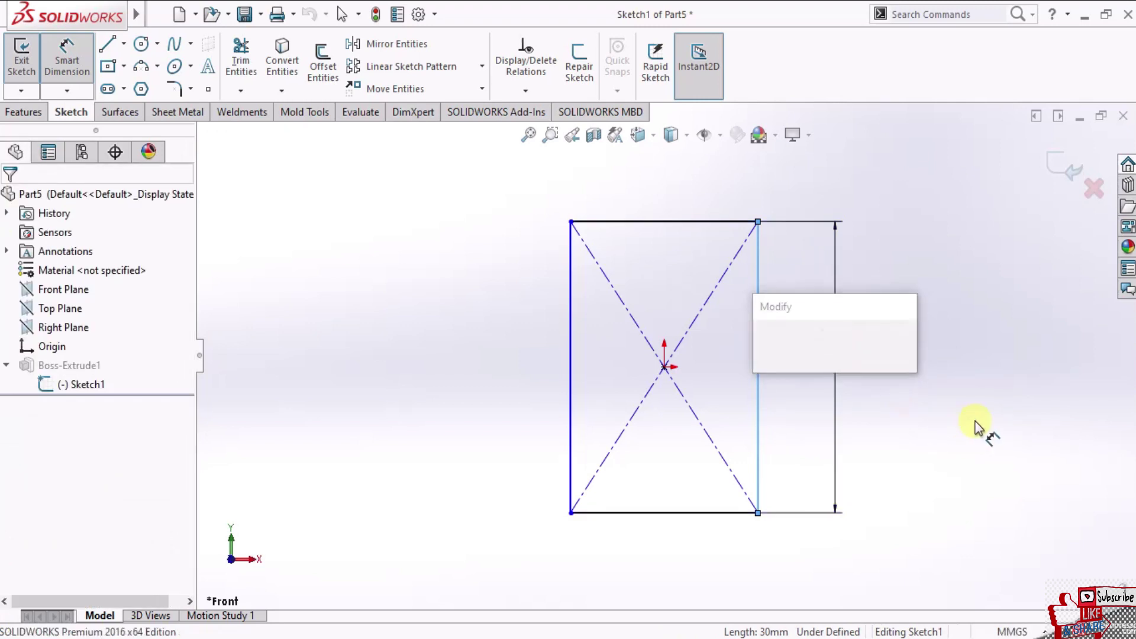
type("32")
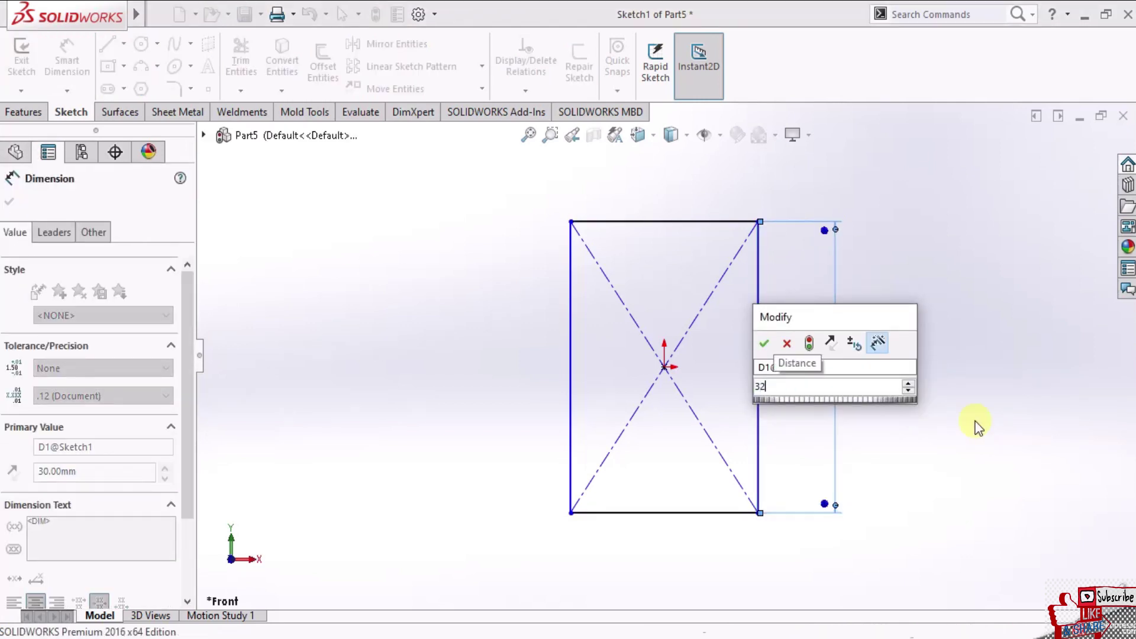
key("Return")
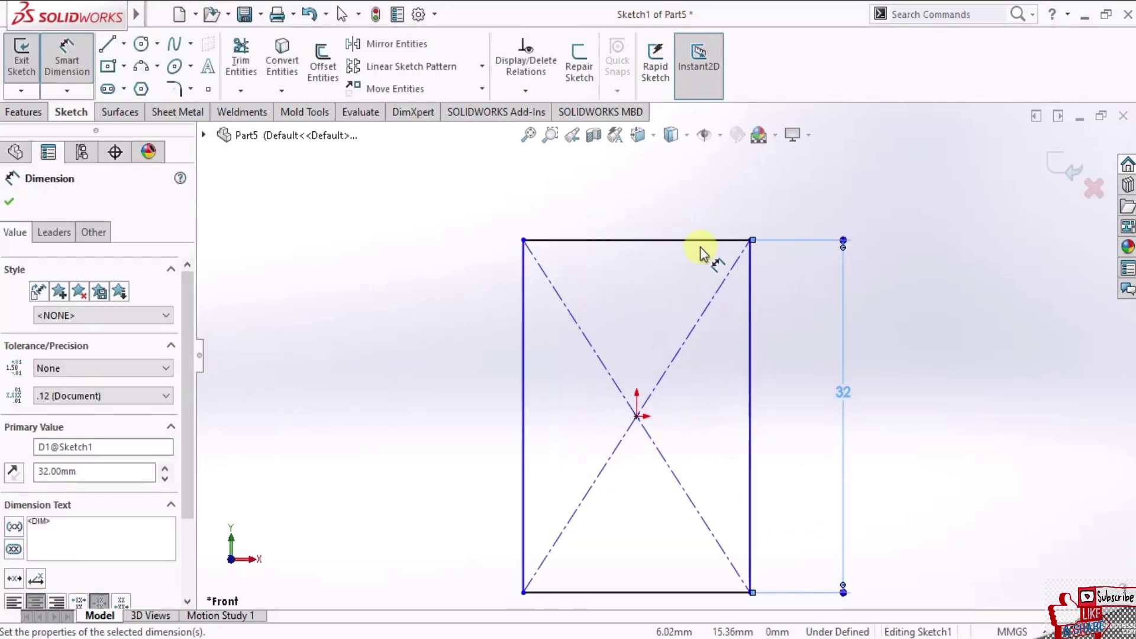
left_click(700, 243)
left_click(662, 190)
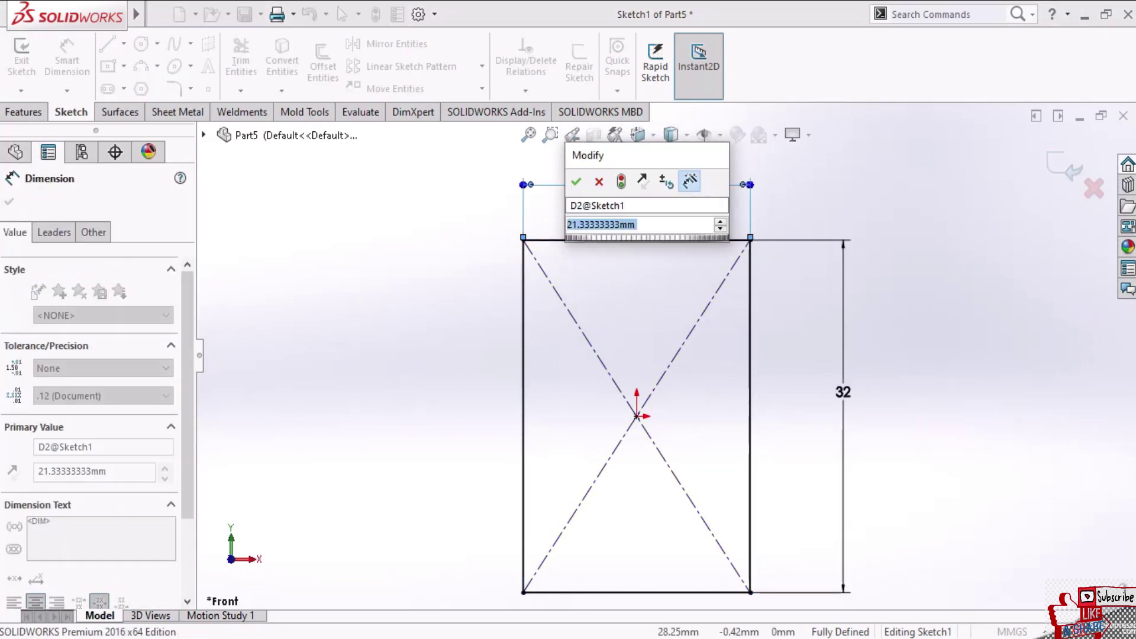
type("22")
key("Return")
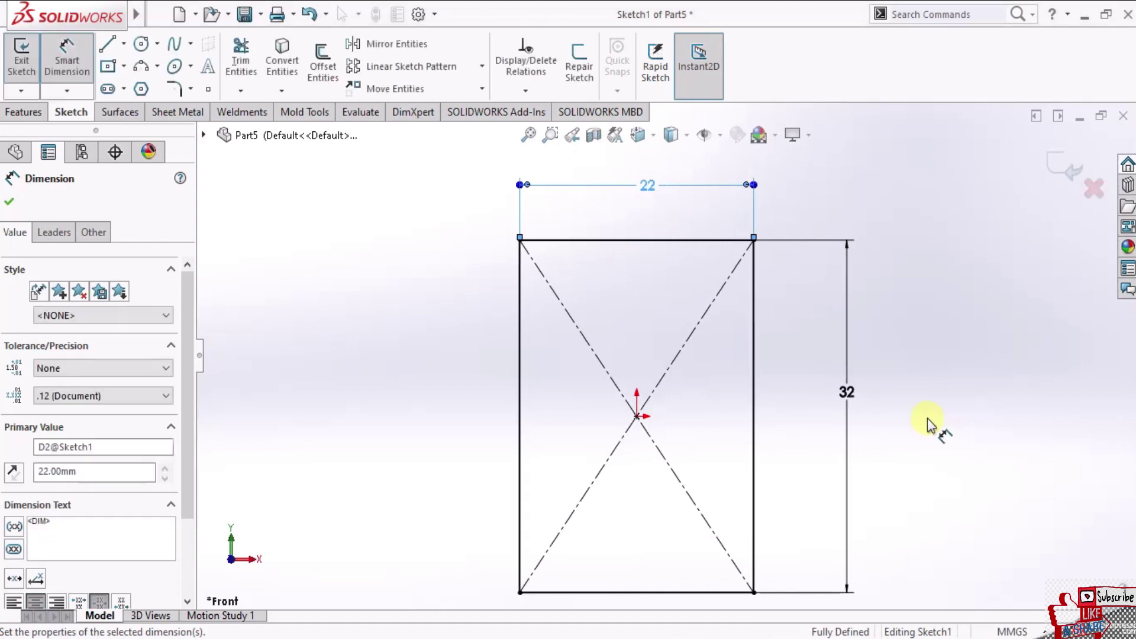
left_click(8, 201)
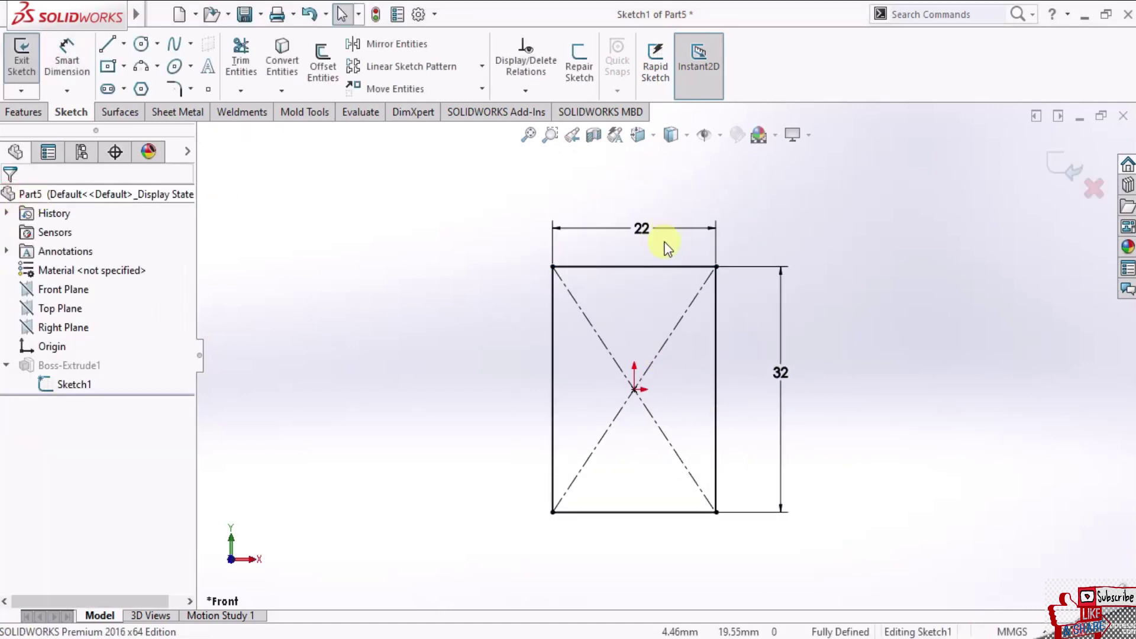
left_click(1062, 161)
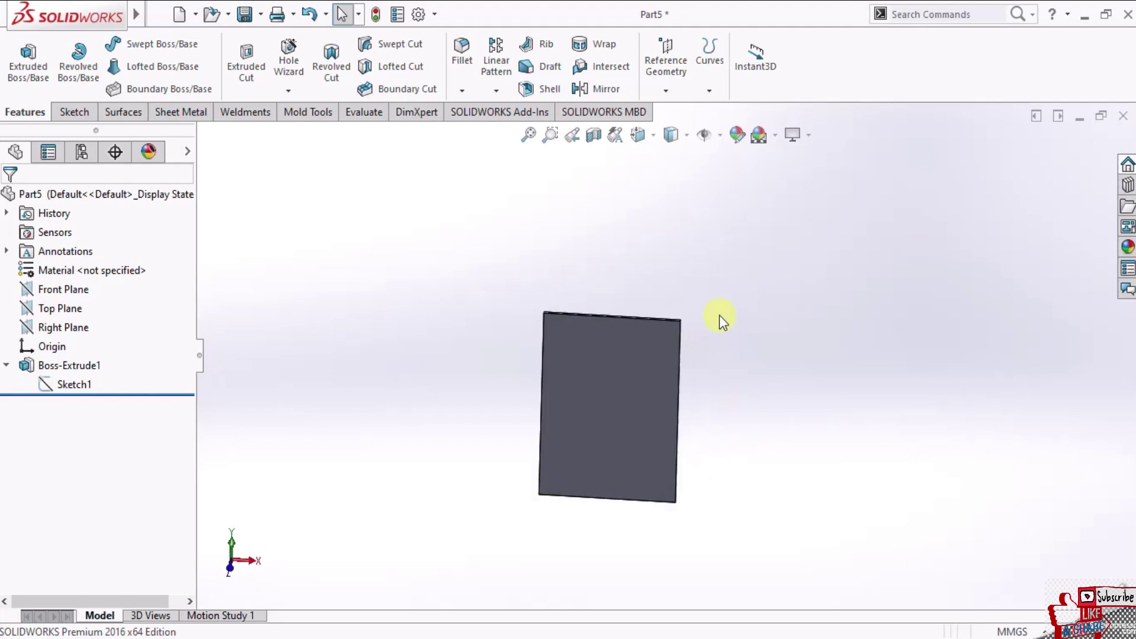
- Select the Top Plane and drag its outline handles so it spans the plate
left_click(61, 309)
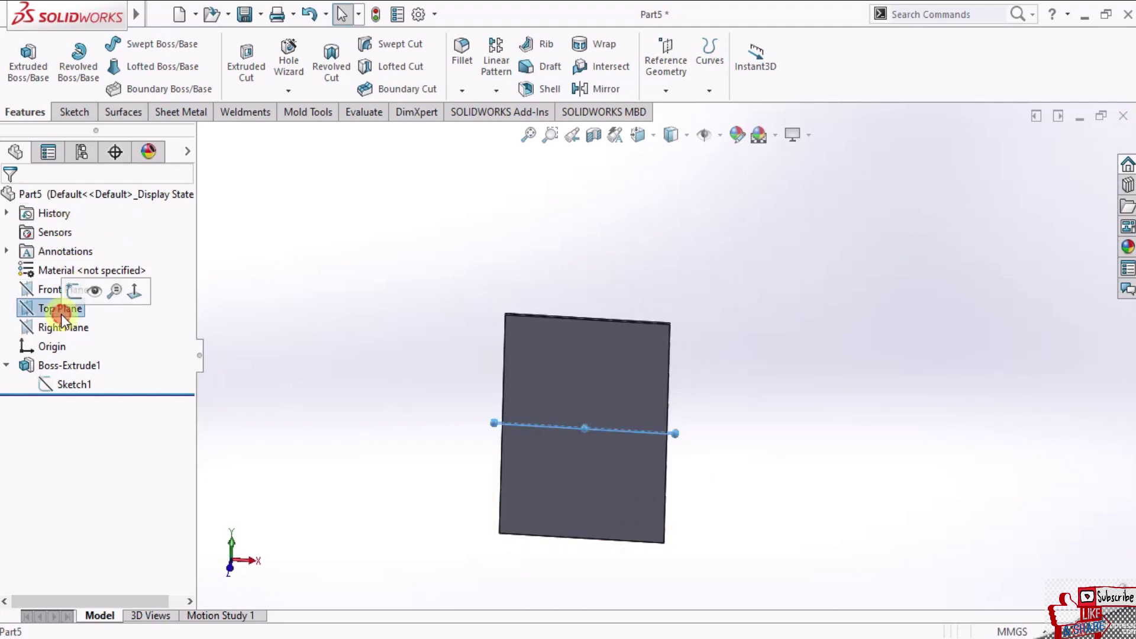
middle_click_drag(559, 372, 562, 459)
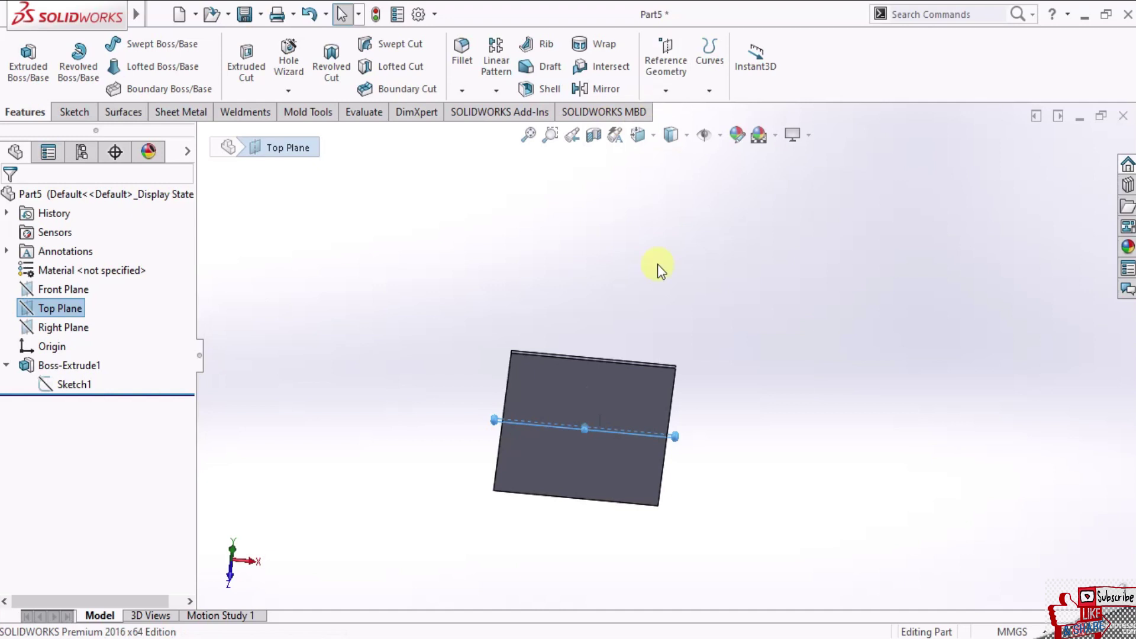
middle_click_drag(619, 432, 598, 525)
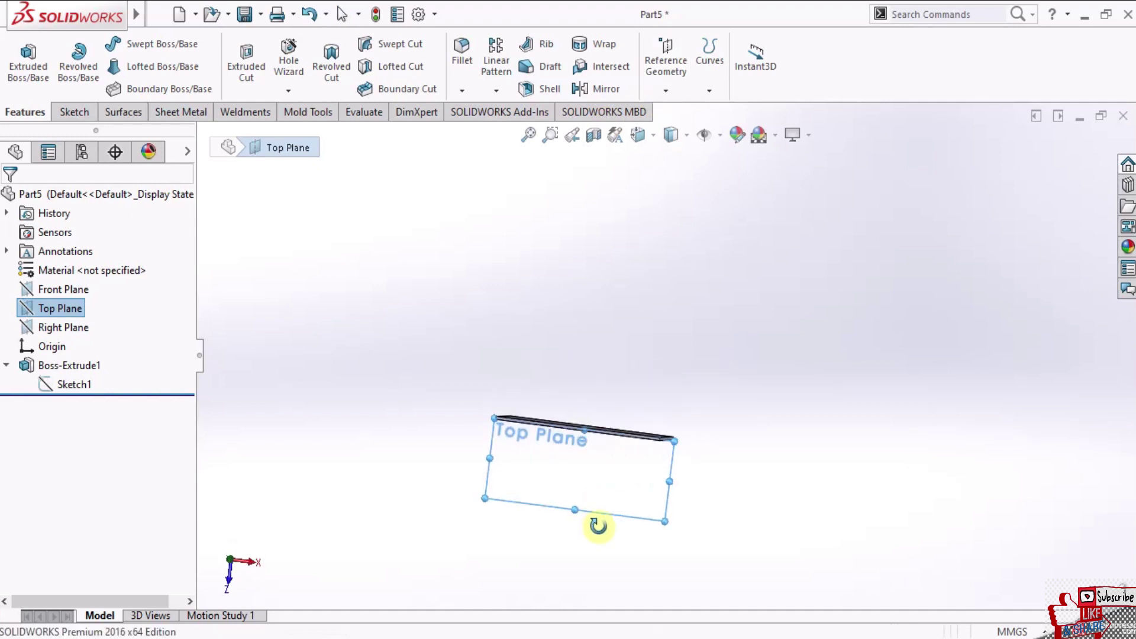
left_click_drag(589, 422, 594, 354)
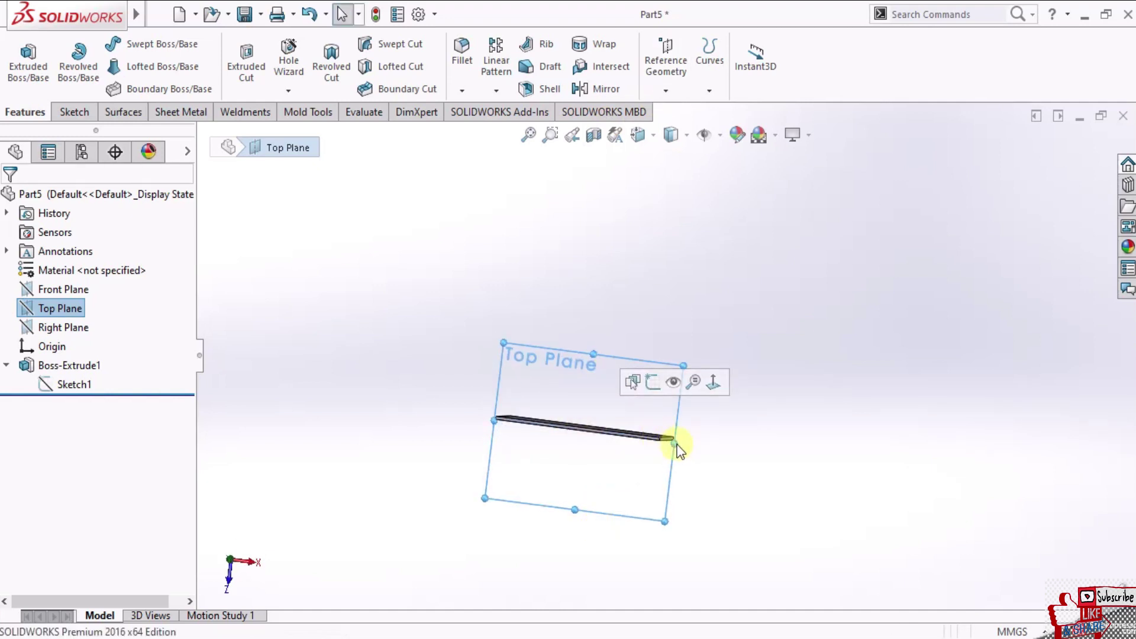
left_click_drag(677, 445, 698, 447)
left_click_drag(494, 425, 476, 422)
mouse_move(532, 436)
middle_mouse_down()
mouse_move(609, 343)
mouse_move(594, 335)
middle_mouse_up()
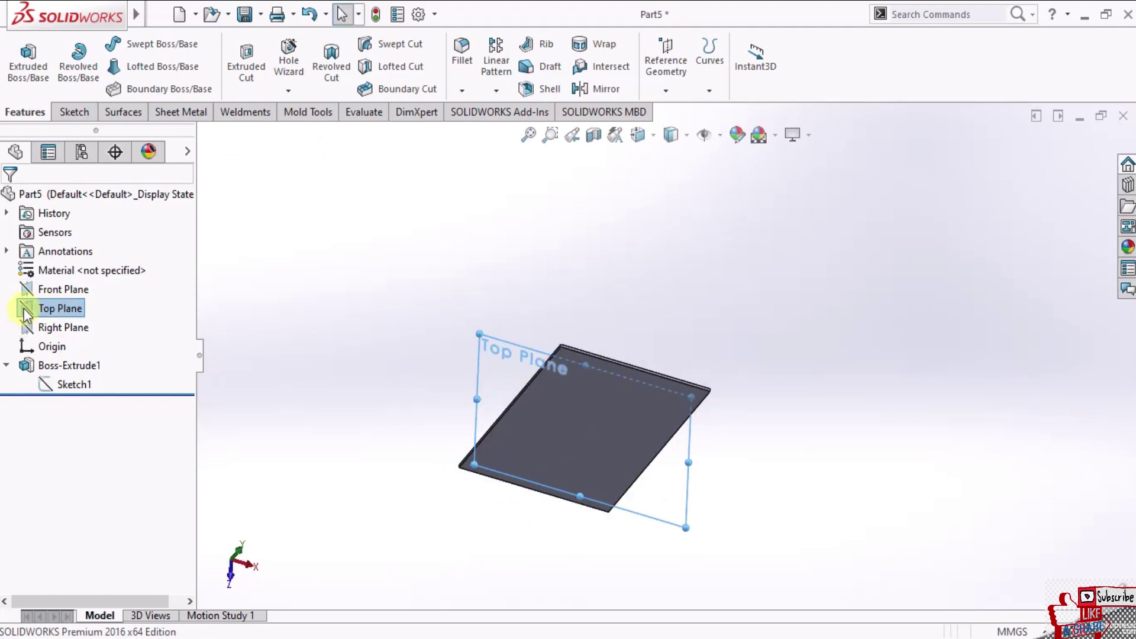
left_click(666, 84)
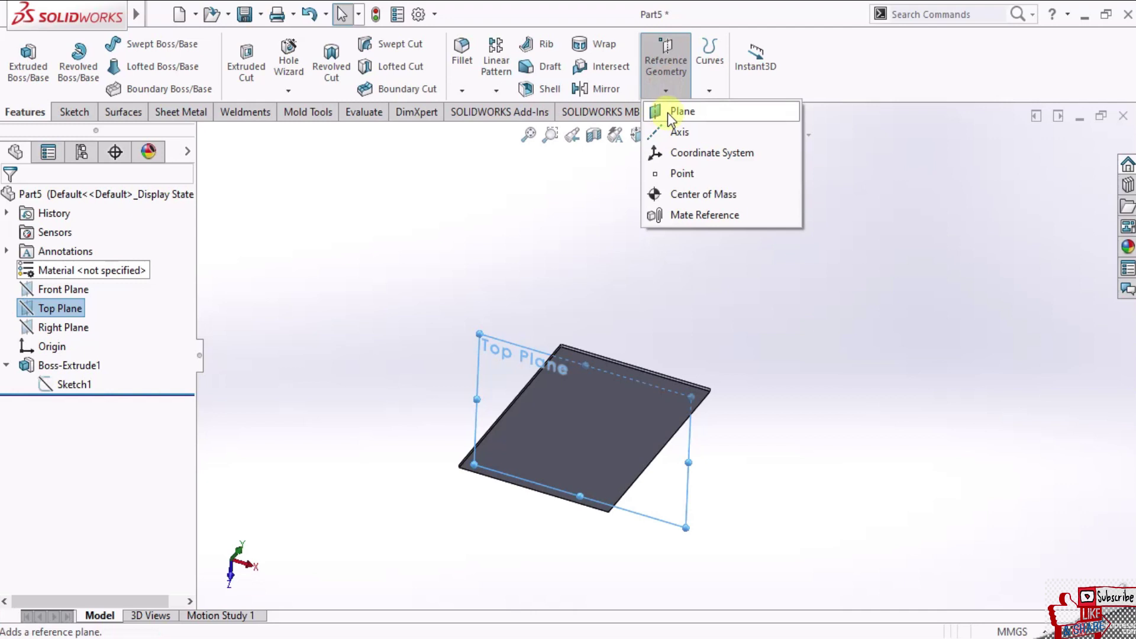
- Create Plane1 as a reference plane offset 10 mm from the Top Plane
left_click(668, 112)
mouse_move(628, 328)
middle_mouse_down()
mouse_move(603, 193)
mouse_move(609, 264)
middle_mouse_up()
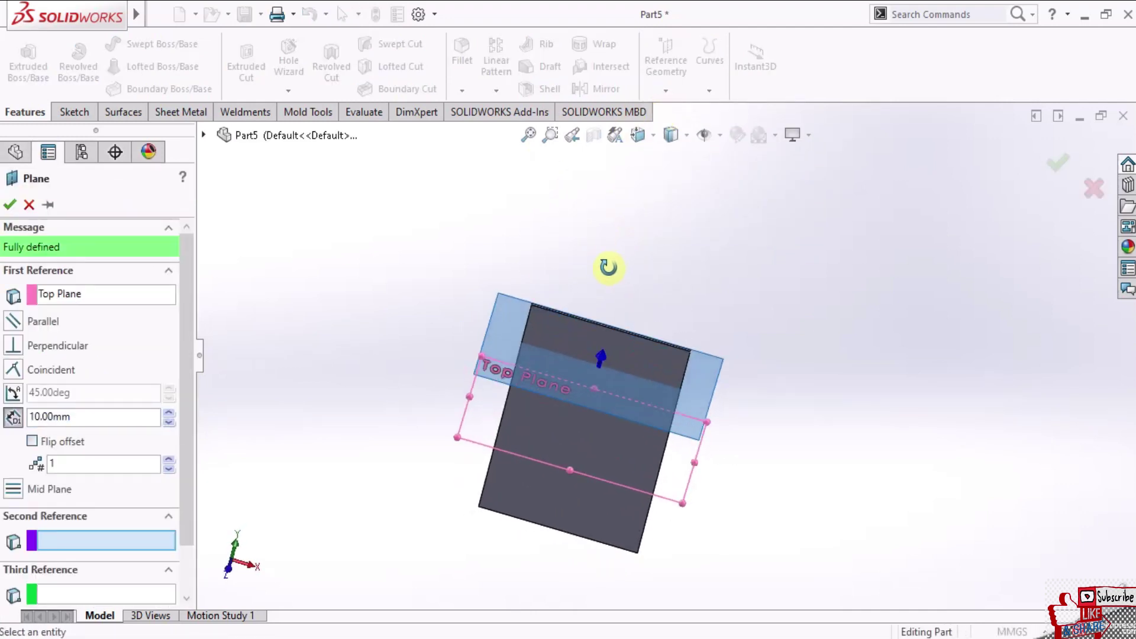
left_click(11, 213)
mouse_move(599, 342)
middle_mouse_down()
mouse_move(680, 430)
mouse_move(674, 274)
mouse_move(710, 363)
middle_mouse_up()
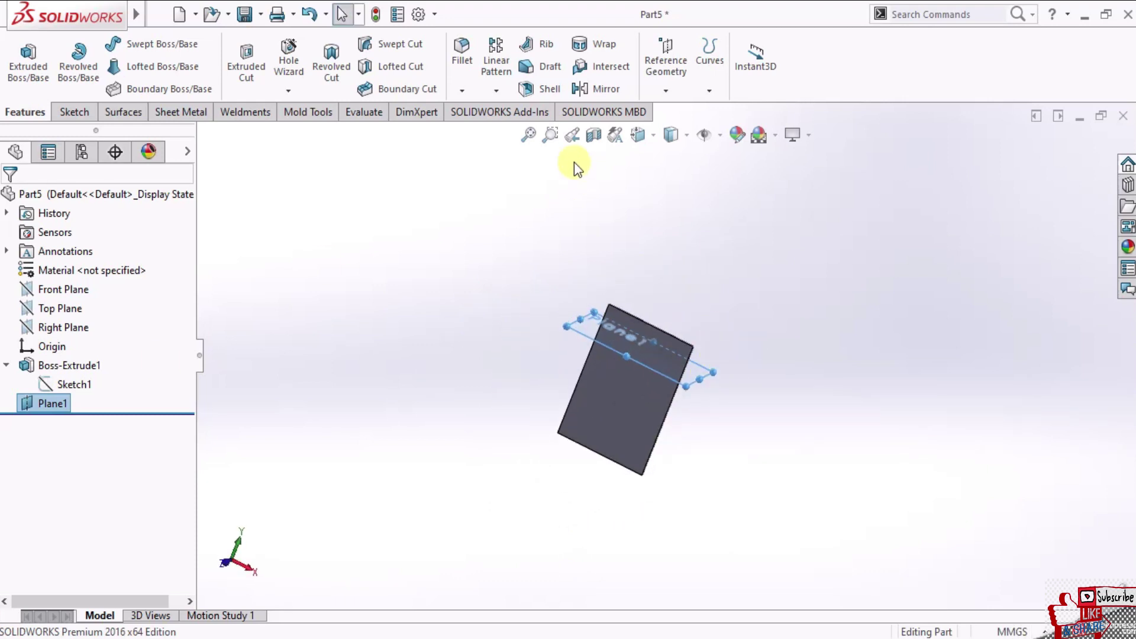
- Start a reference plane from the Top Plane, then cancel the empty definition
left_click(61, 310)
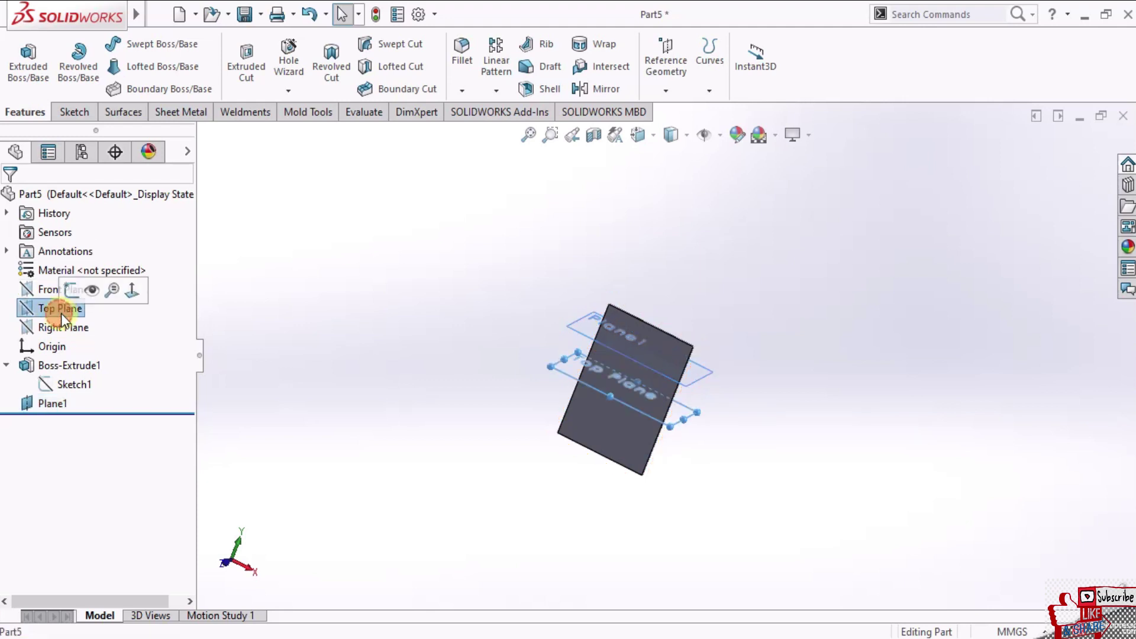
left_click(668, 95)
left_click(677, 114)
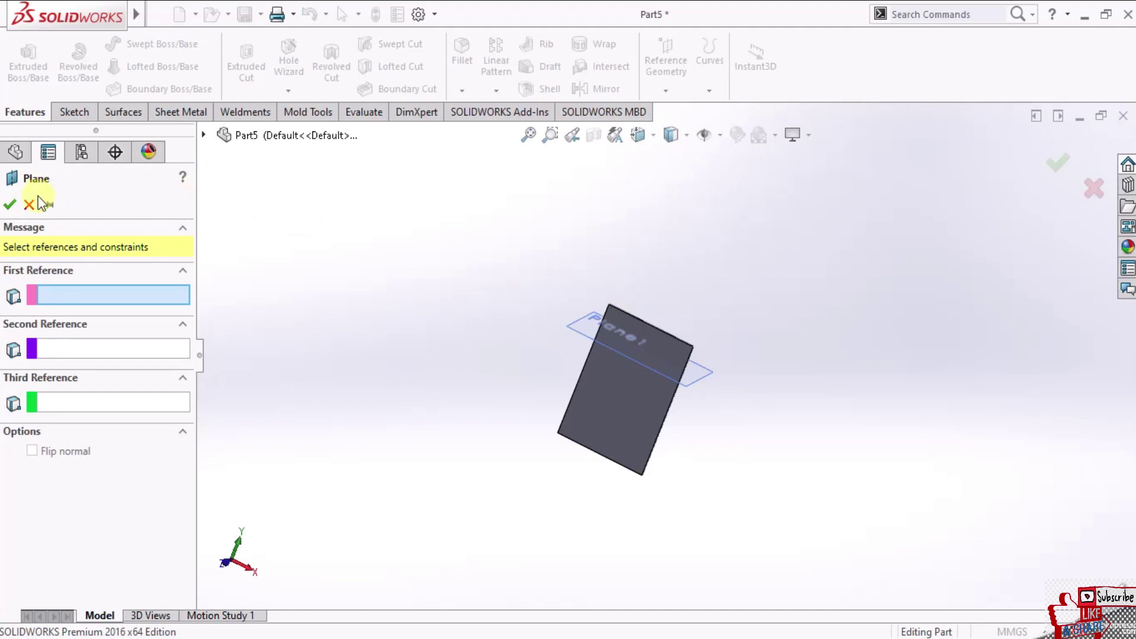
left_click(34, 202)
- Create Plane2 offset 10 mm from the Top Plane with Flip offset checked
left_click(41, 309)
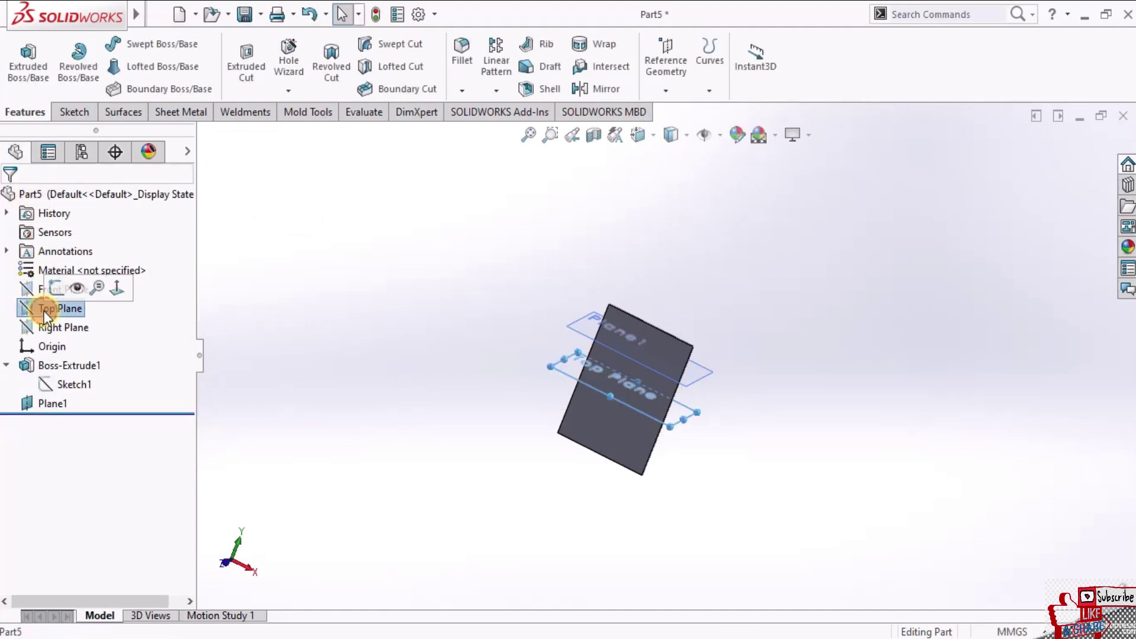
left_click(666, 90)
left_click(676, 112)
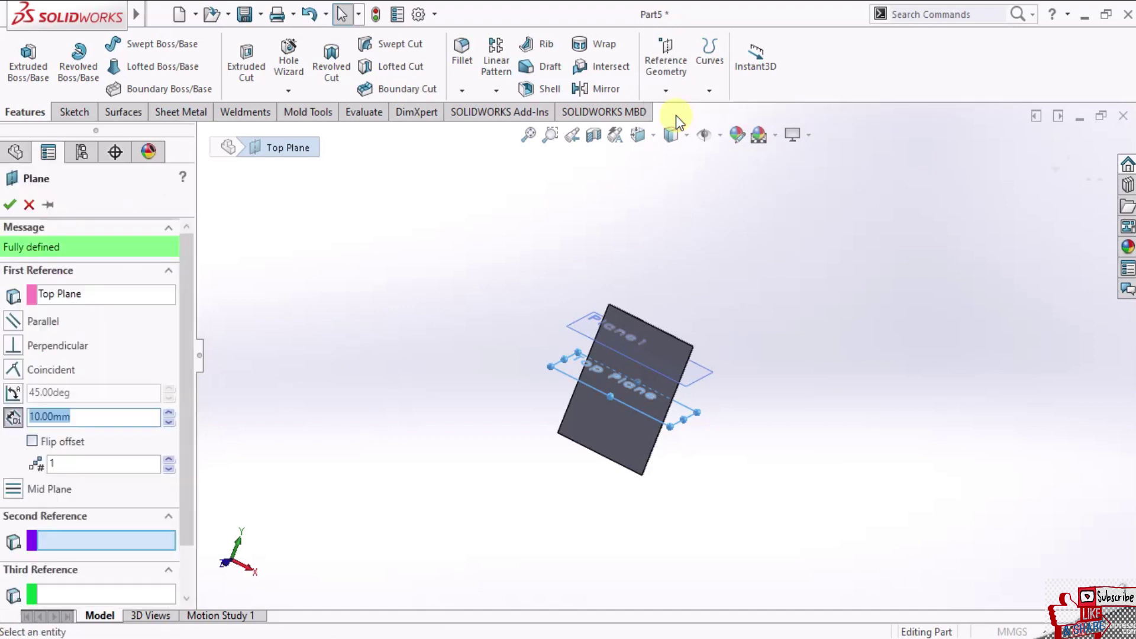
left_click(32, 445)
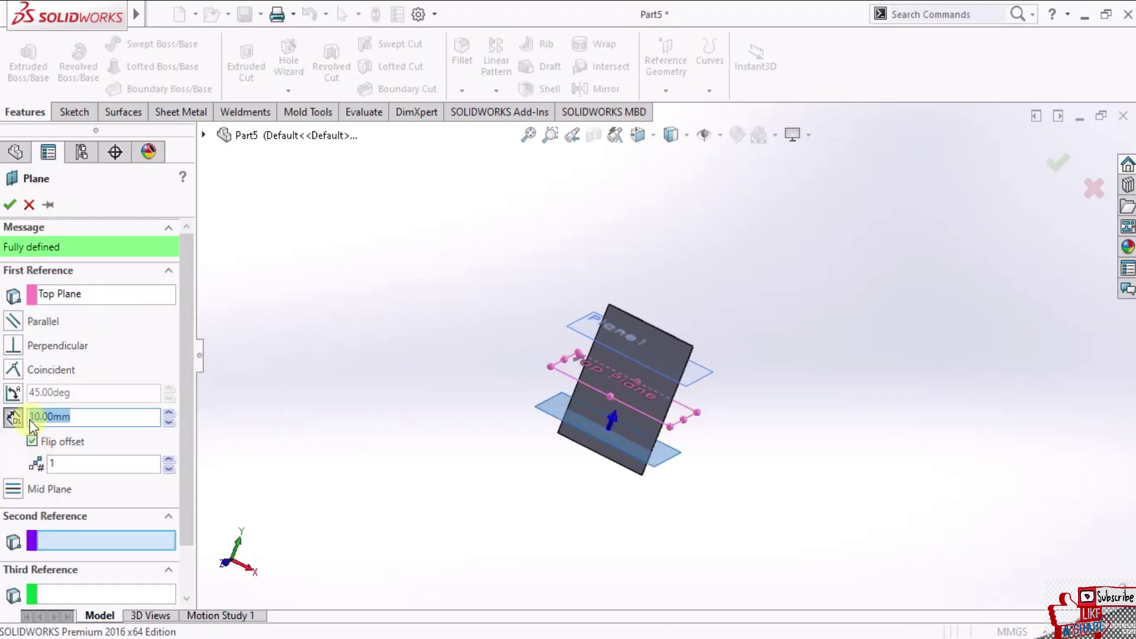
right_click(807, 385)
mouse_move(631, 377)
middle_mouse_down()
mouse_move(685, 348)
mouse_move(652, 540)
middle_mouse_up()
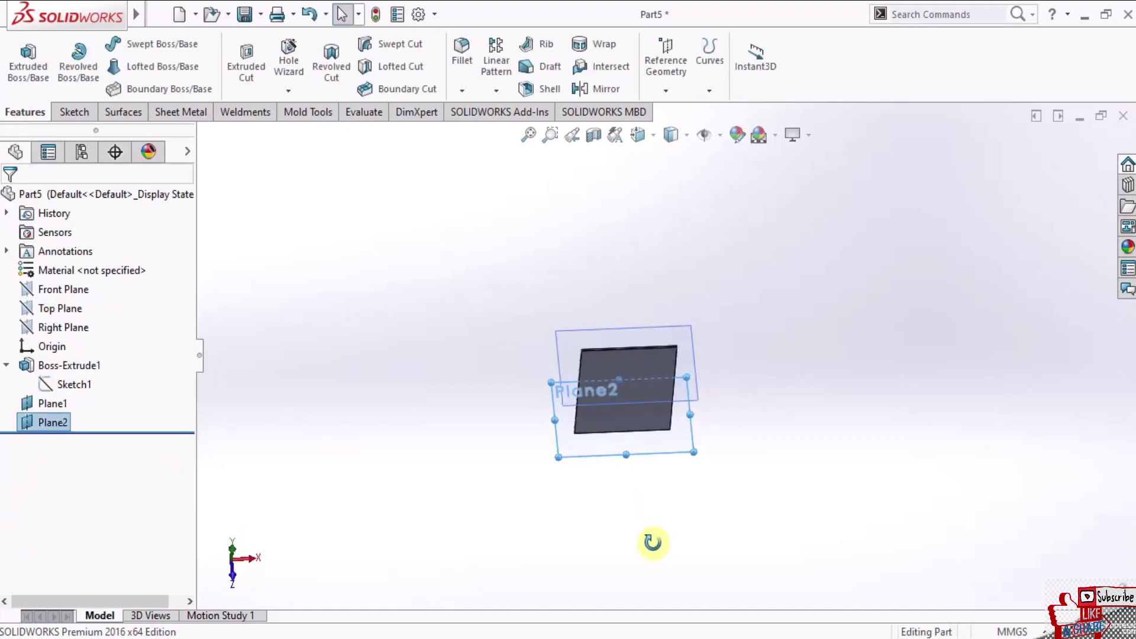
- Enlarge Plane1's outline by dragging its corner outward, then view the panel from the Top
left_click(638, 135)
left_click(670, 282)
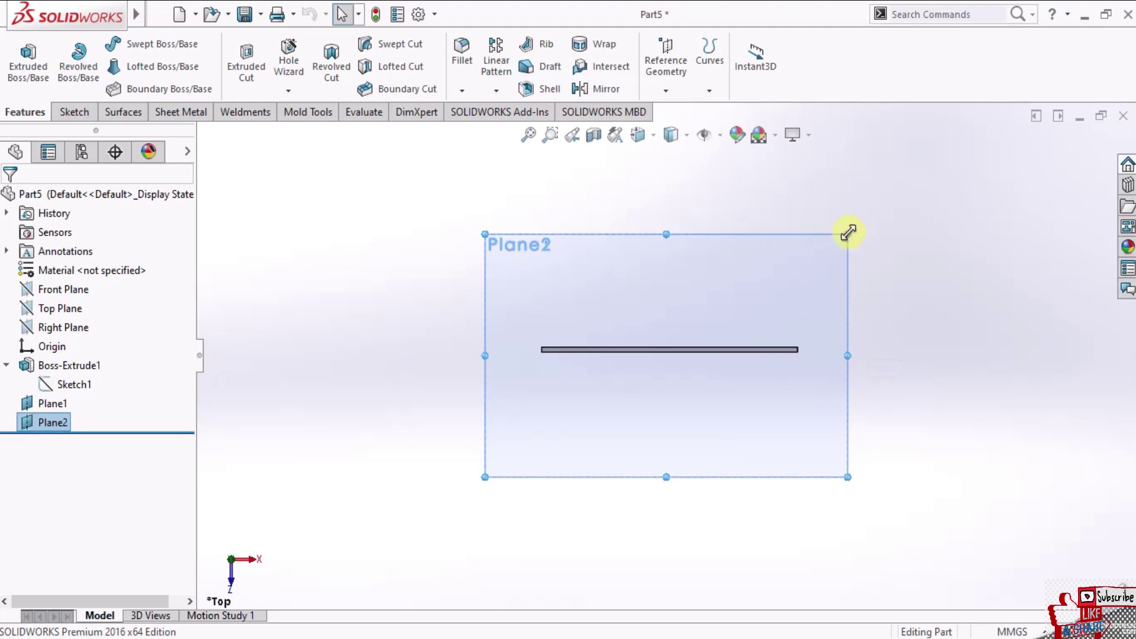
mouse_move(825, 337)
middle_mouse_down()
mouse_move(855, 284)
mouse_move(898, 285)
mouse_move(806, 342)
mouse_move(854, 355)
mouse_move(852, 302)
middle_mouse_up()
left_click(851, 300)
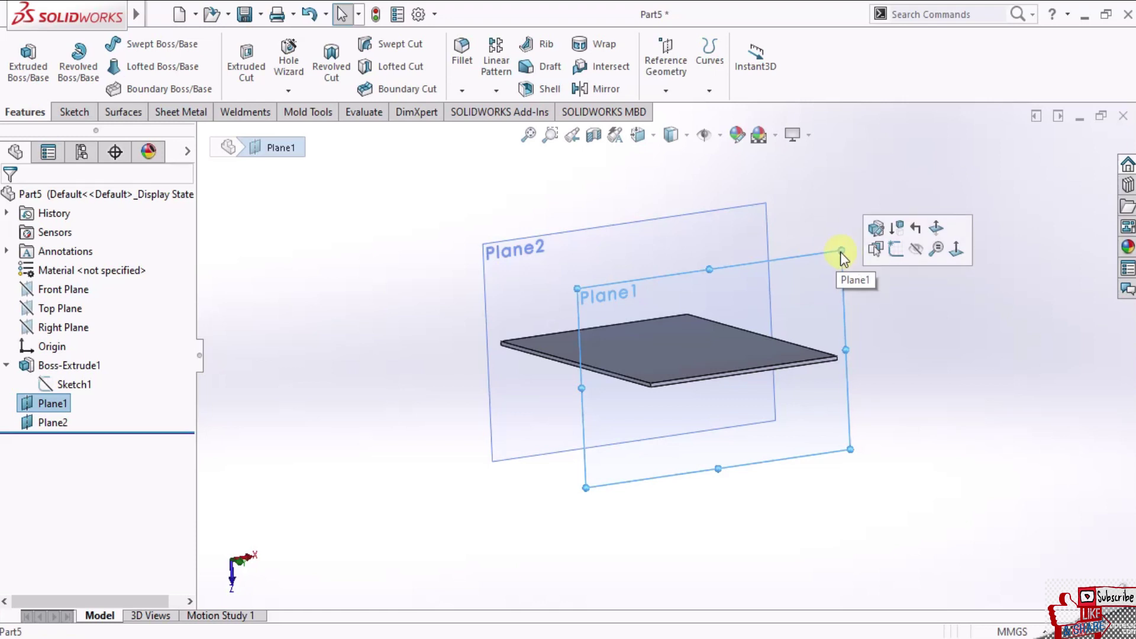
left_click_drag(841, 254, 913, 142)
middle_click_drag(776, 318, 754, 287)
left_click(639, 134)
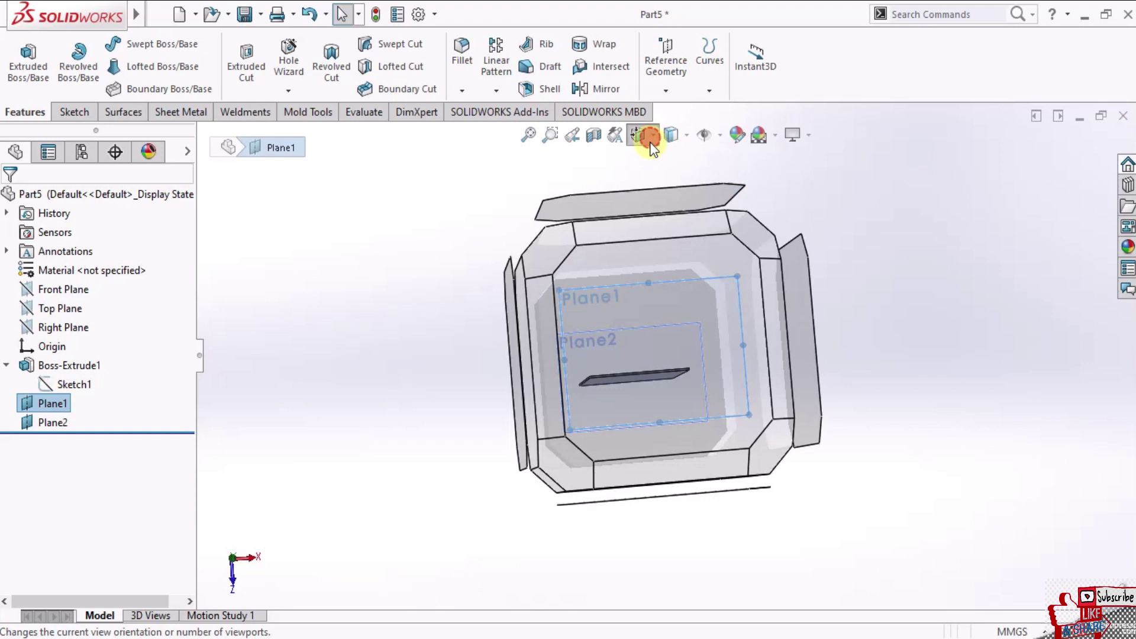
left_click(700, 340)
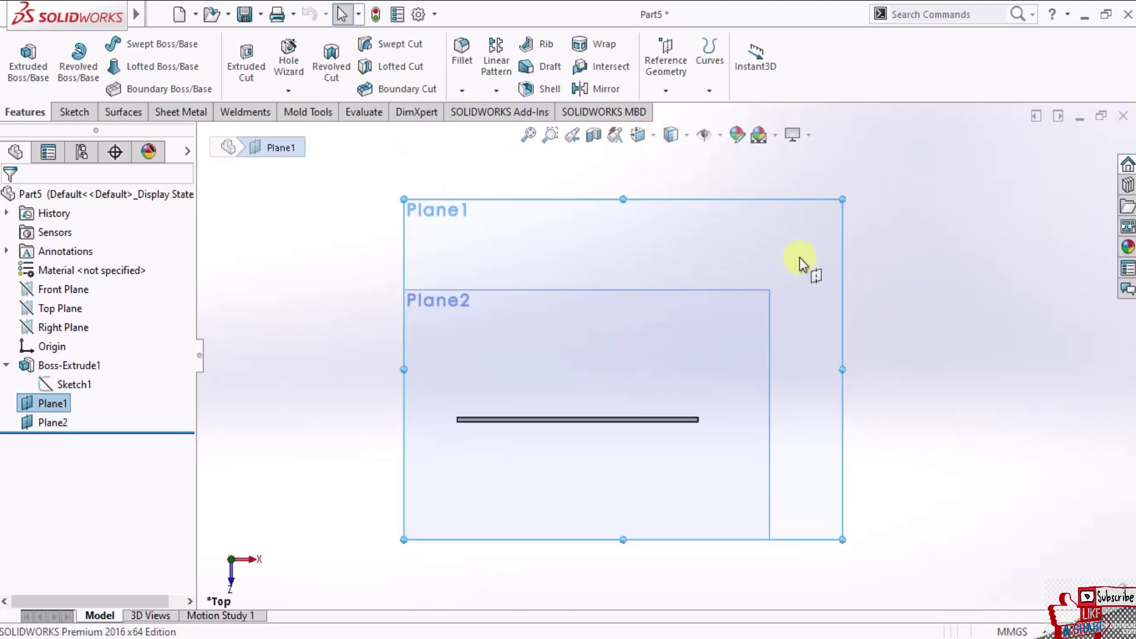
- Open Sketch2 on Plane1 and start the centre-radius Circle tool
left_click(863, 212)
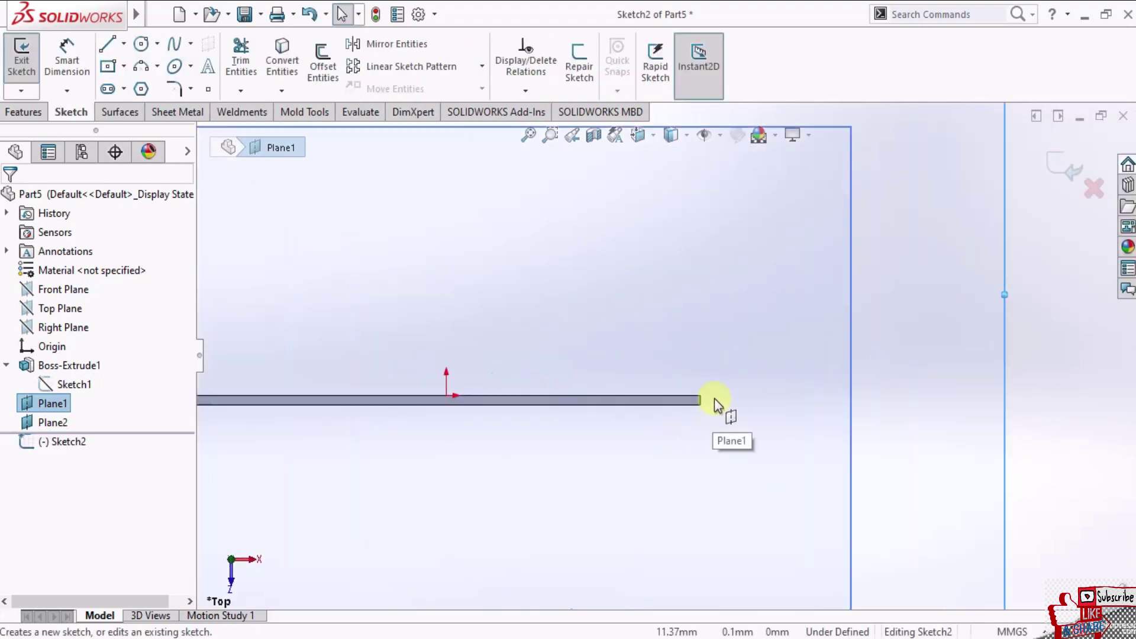
left_click(158, 44)
left_click(168, 69)
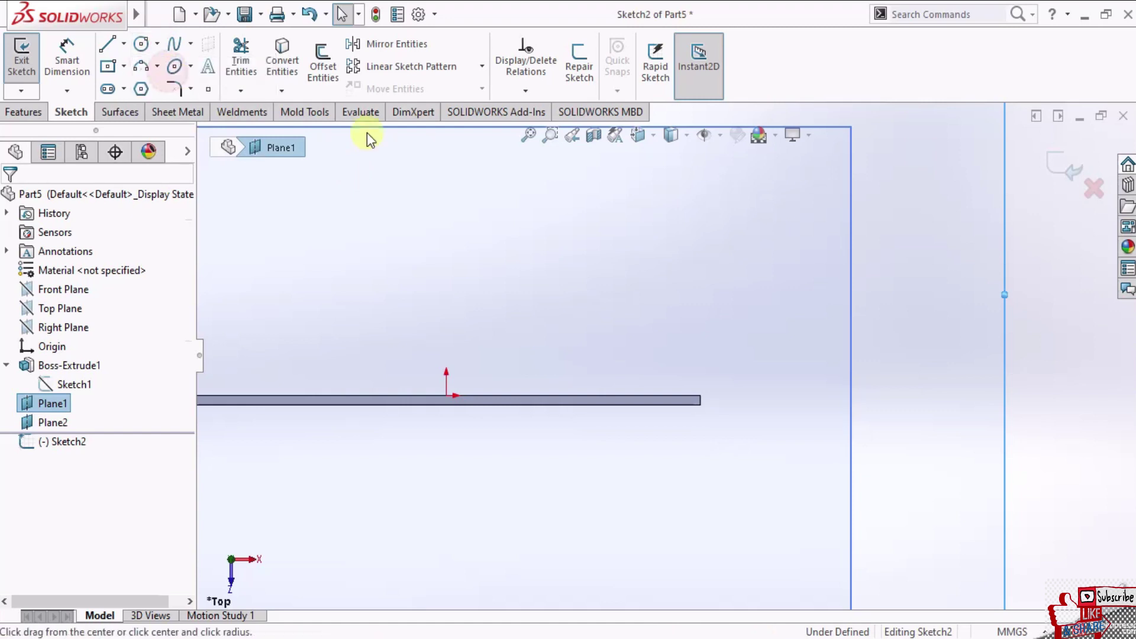
scroll(704, 398, "down", 2)
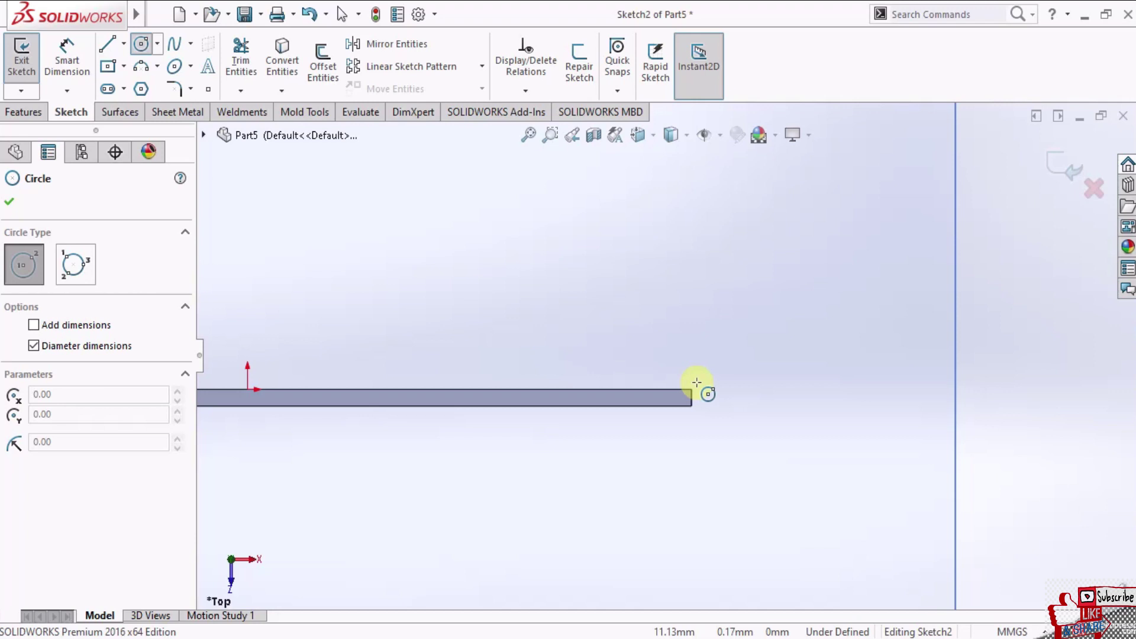
- Place a circle centre at the panel's corner, then cancel the circle with Esc
scroll(697, 382, "down", 2)
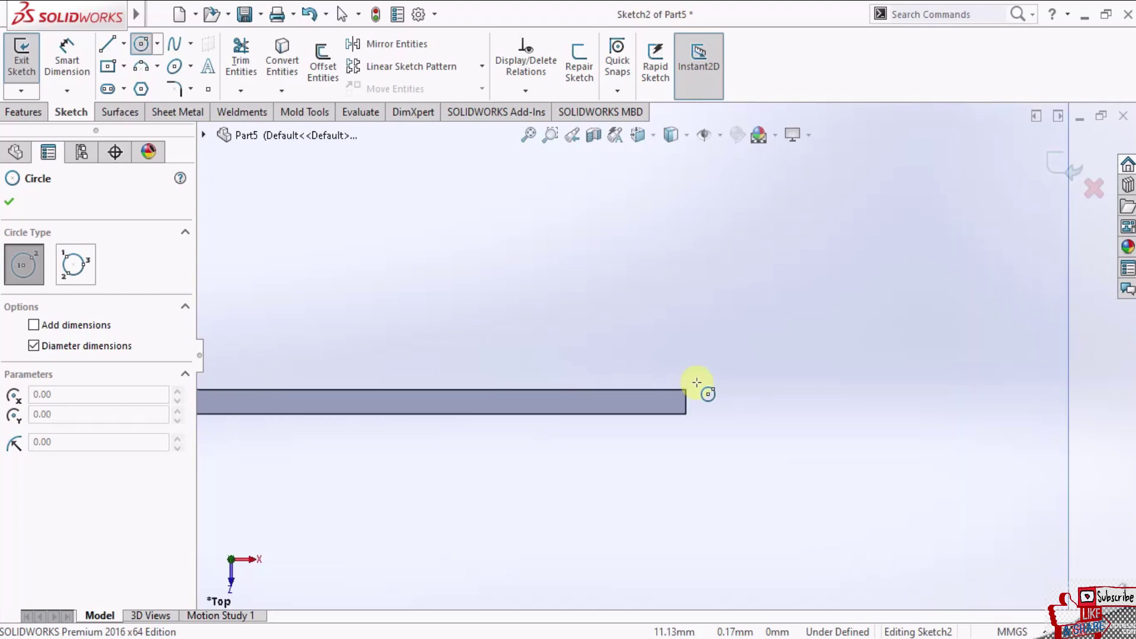
scroll(698, 383, "down", 2)
left_click(677, 390)
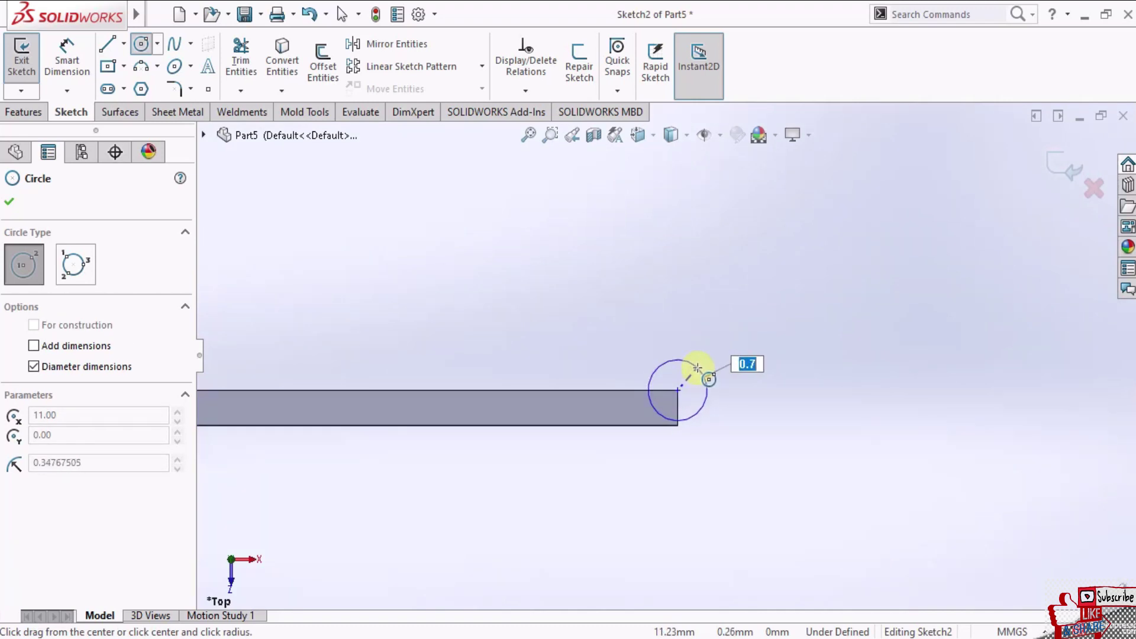
key("Escape")
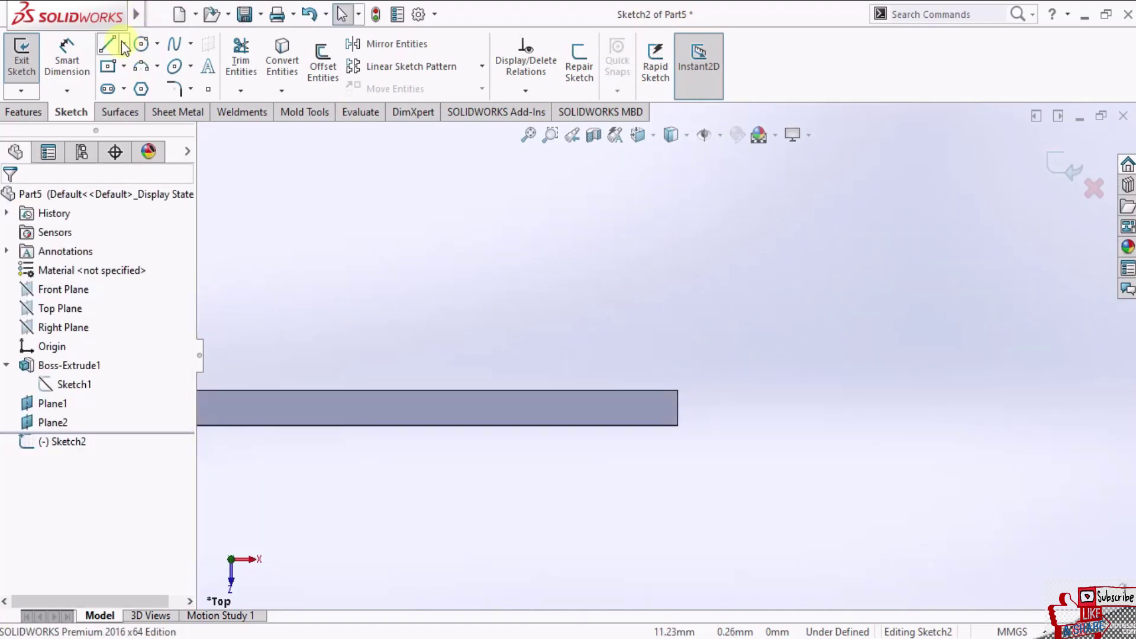
left_click(124, 43)
- Draw a short horizontal centerline rightward from the plate's top-right corner
left_click(130, 86)
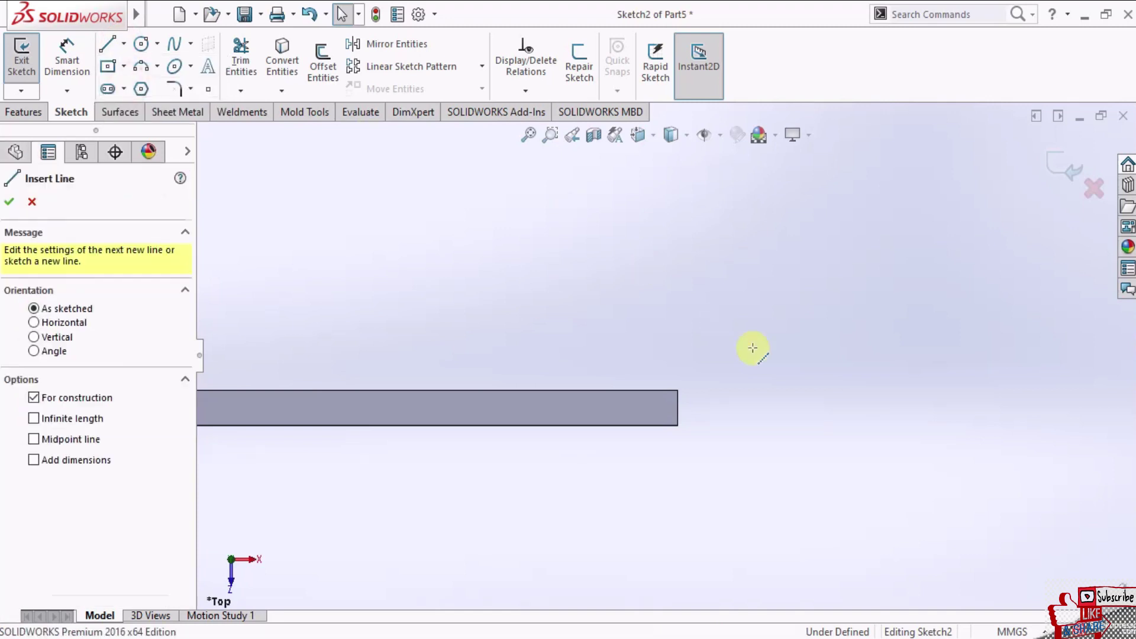
left_click(678, 389)
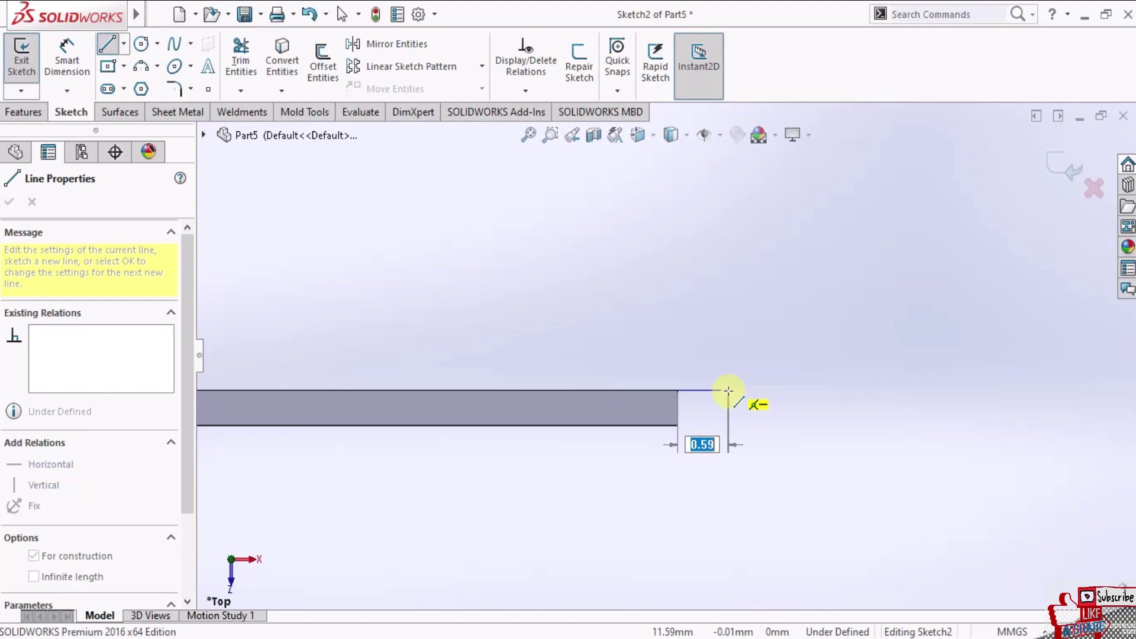
left_click(729, 391)
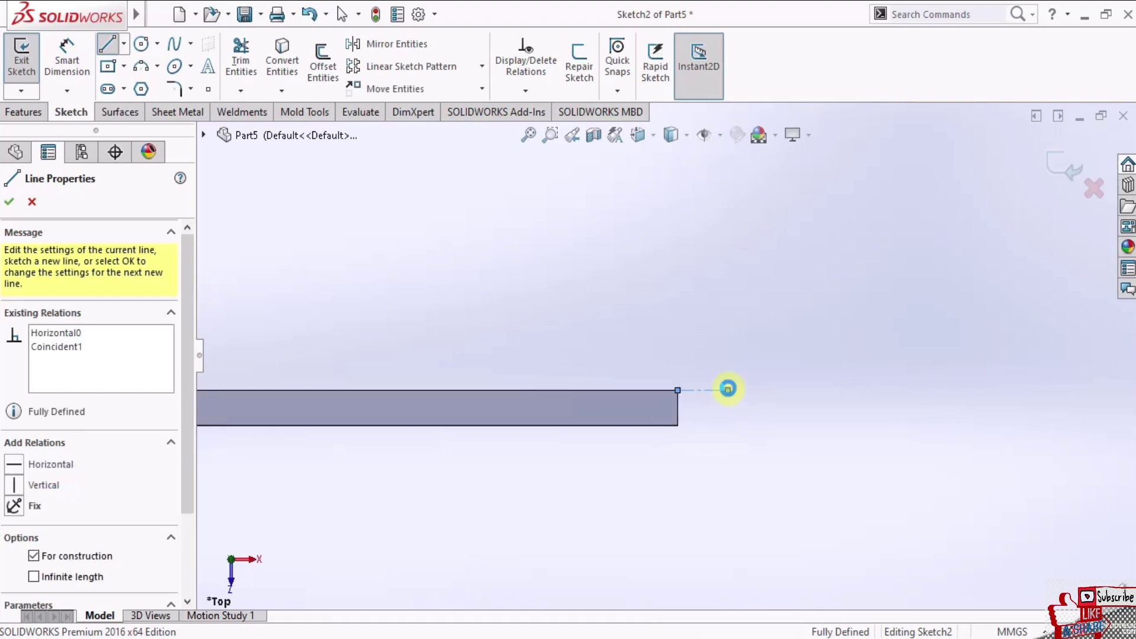
key("Escape")
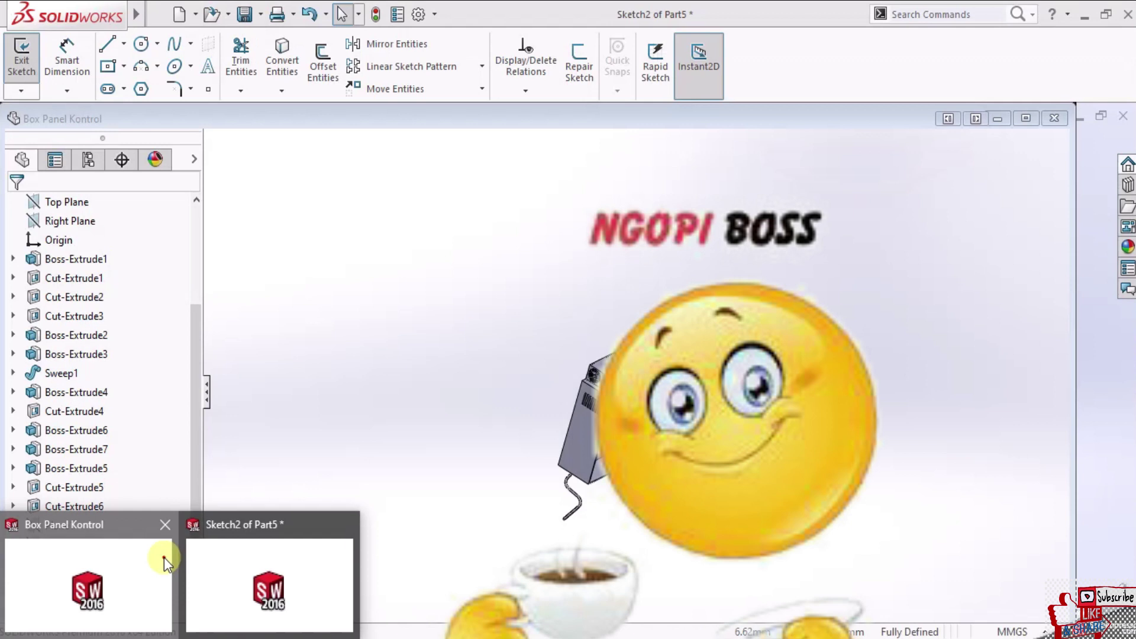
- Switch to Box Panel Kontrol and inspect the box from the Top view and orbited angles
left_click(164, 557)
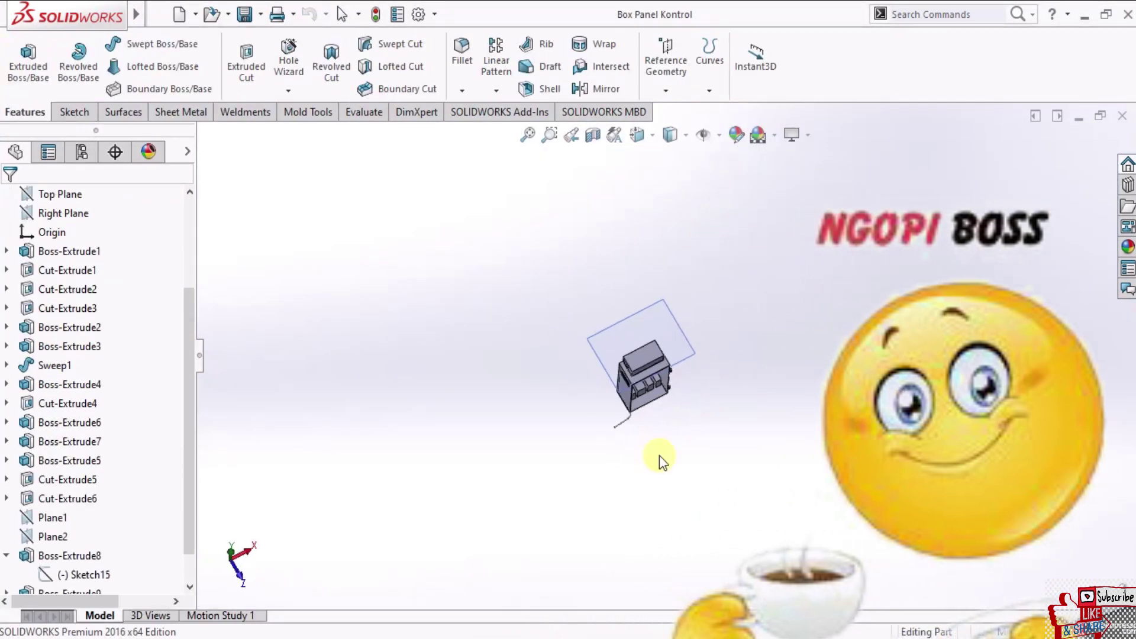
left_click(637, 134)
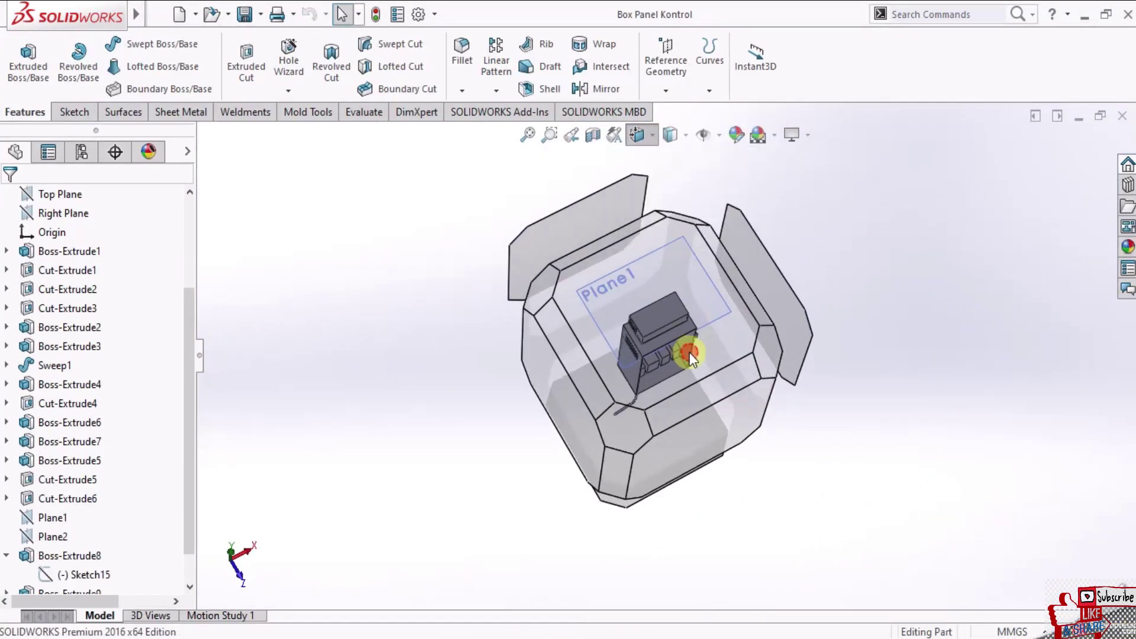
left_click(690, 353)
scroll(935, 467, "down", 2)
scroll(869, 449, "down", 2)
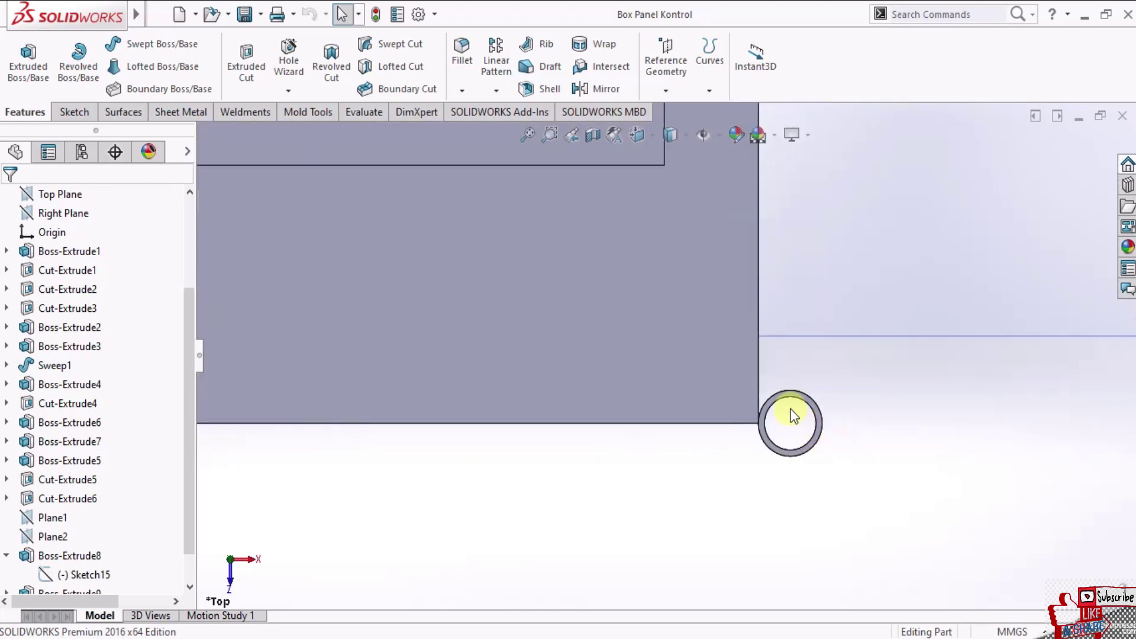
scroll(792, 414, "down", 2)
scroll(623, 270, "up", 2)
scroll(641, 266, "up", 2)
scroll(640, 266, "up", 2)
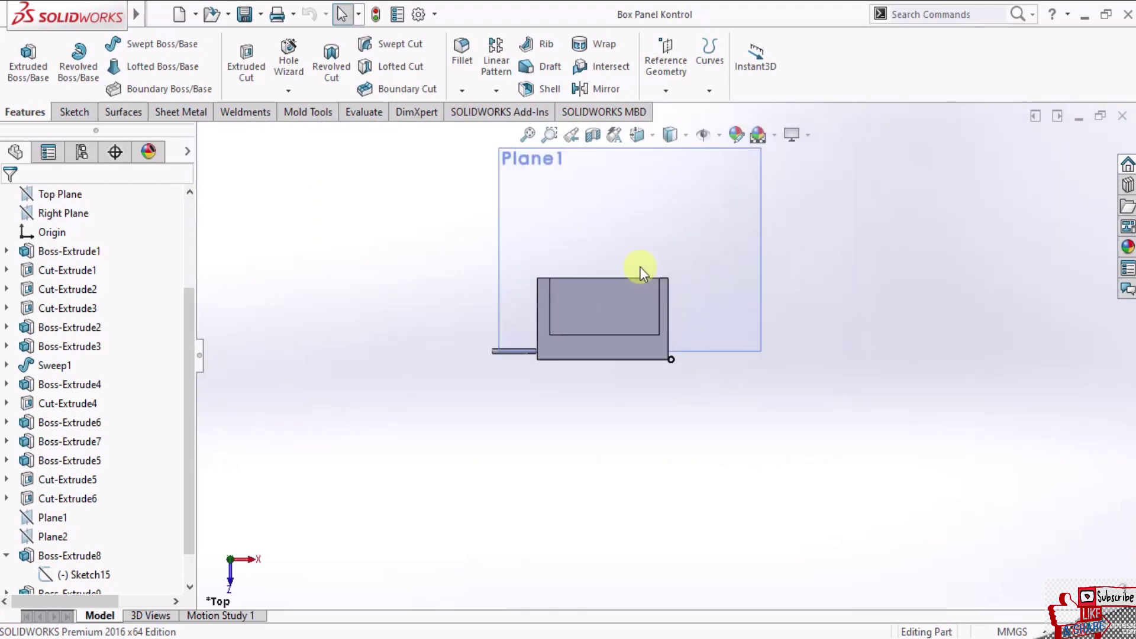
middle_click_drag(645, 315, 741, 304)
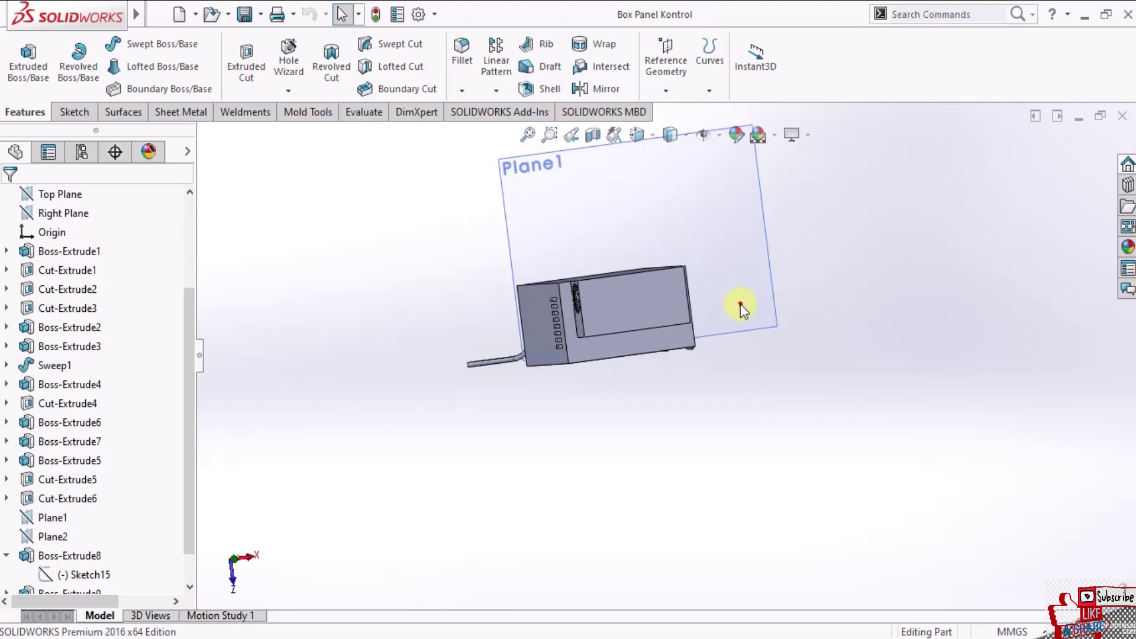
right_click(711, 265)
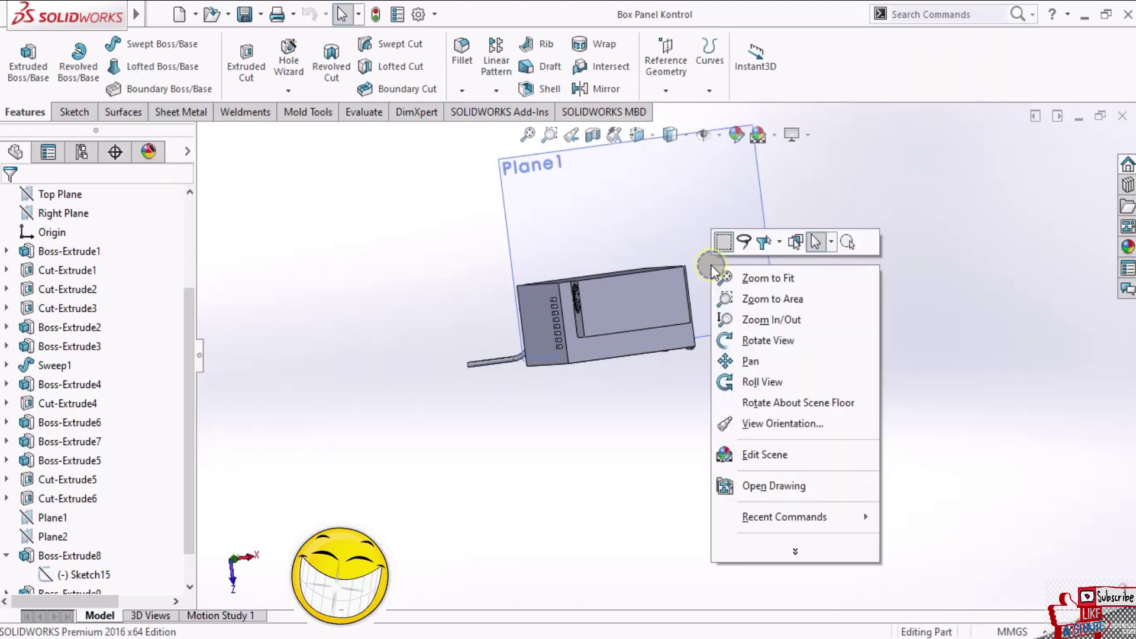
key("Escape")
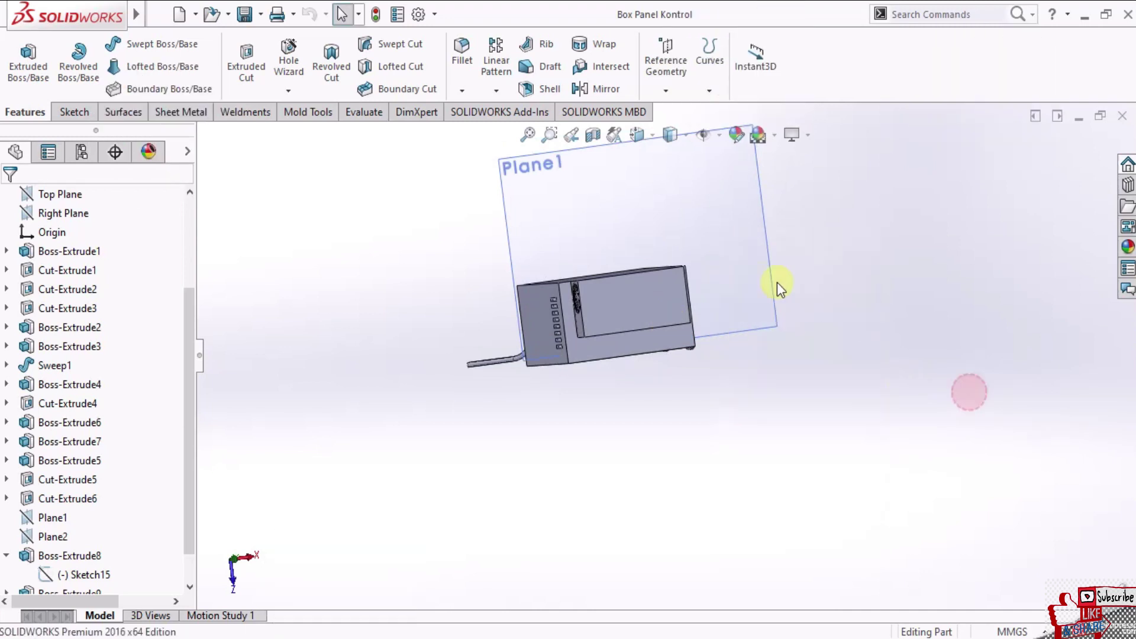
right_click(760, 285)
key("Escape")
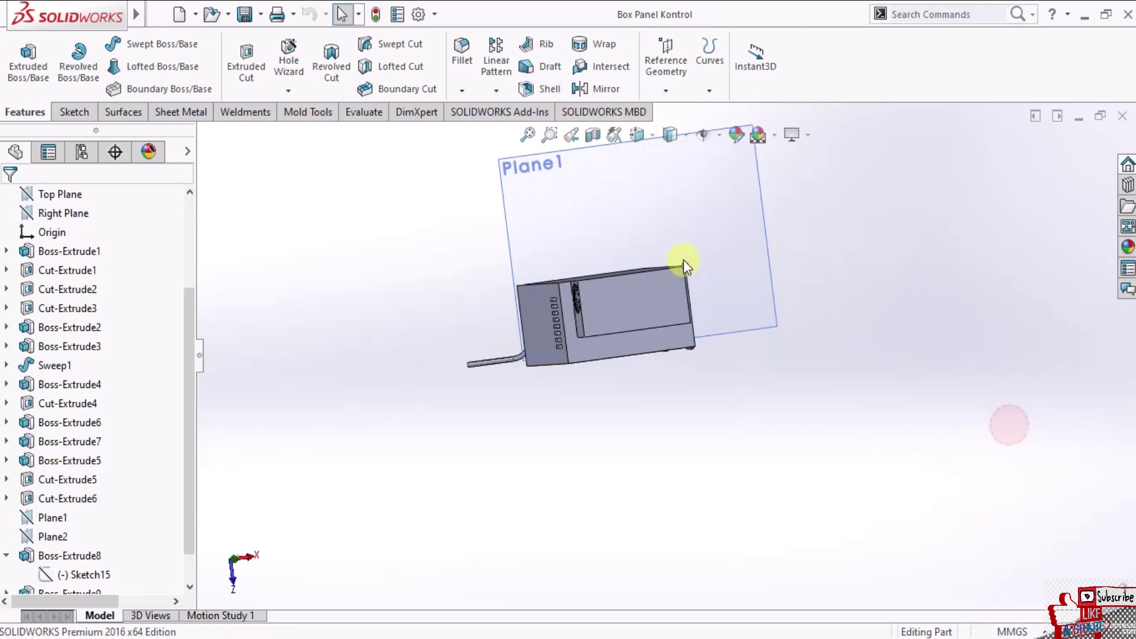
middle_click_drag(685, 261, 693, 264)
mouse_move(692, 264)
left_mouse_down()
mouse_move(836, 261)
mouse_move(609, 317)
mouse_move(604, 419)
left_mouse_up()
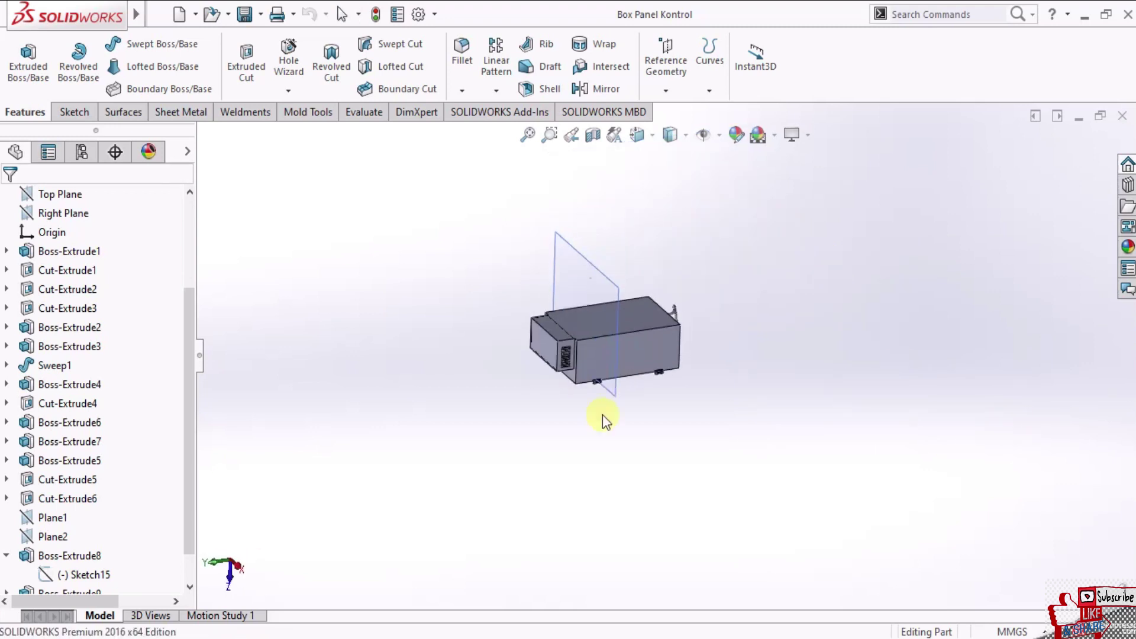
key("Escape")
mouse_move(602, 339)
middle_mouse_down()
mouse_move(641, 291)
mouse_move(627, 257)
middle_mouse_up()
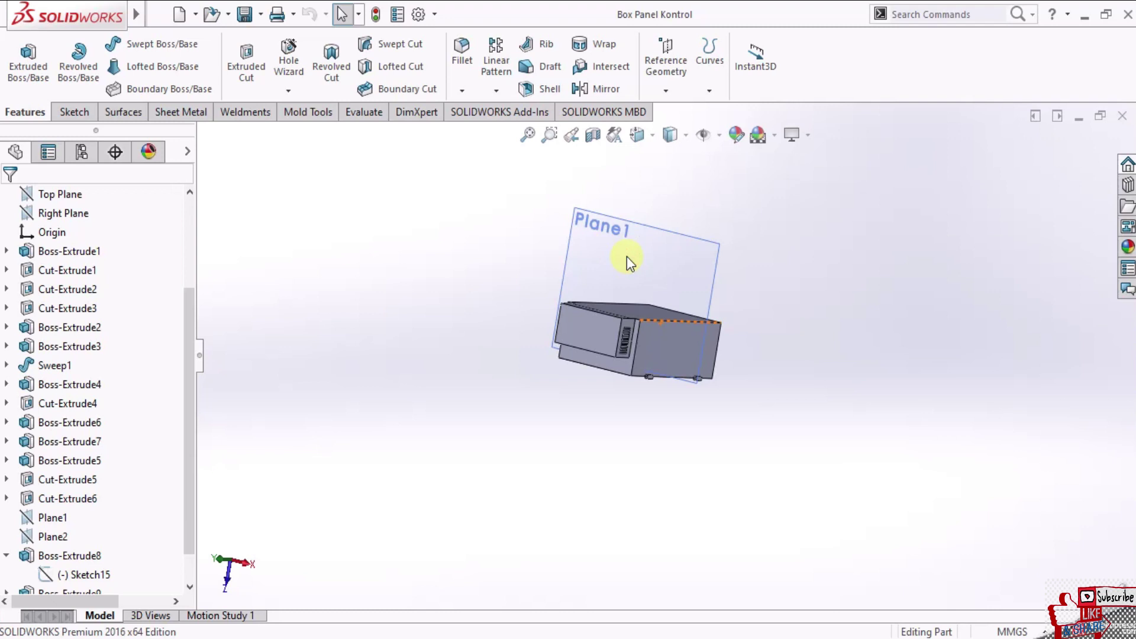
scroll(47, 526, "down", 1)
- Show Plane1 briefly to check its position, then hide it again
left_click(46, 503)
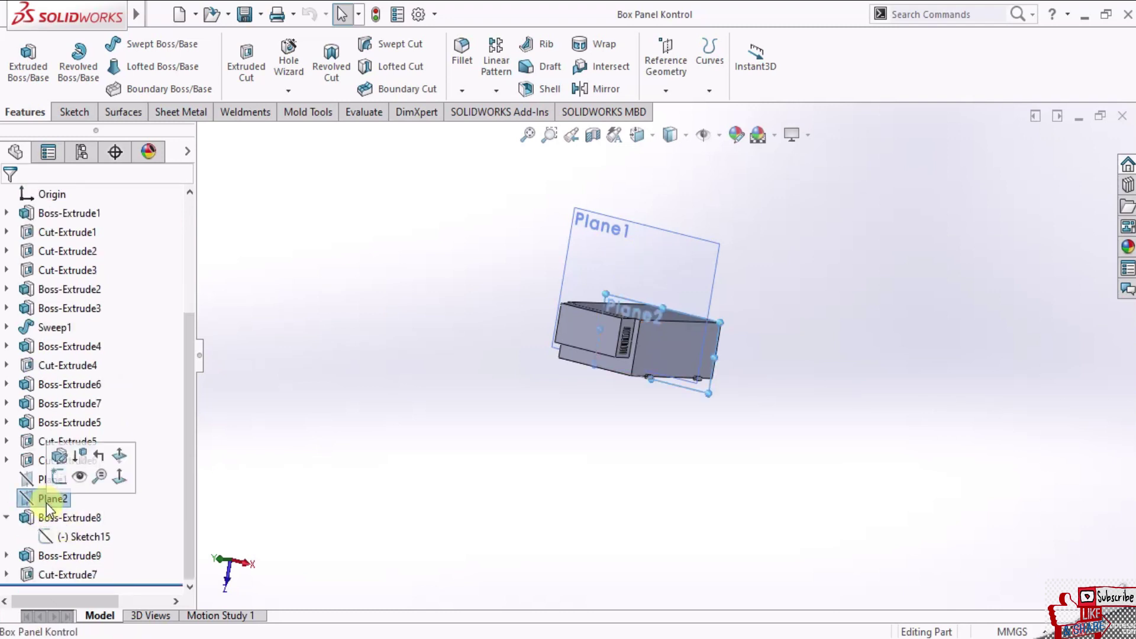
left_click(36, 476)
left_click(79, 456)
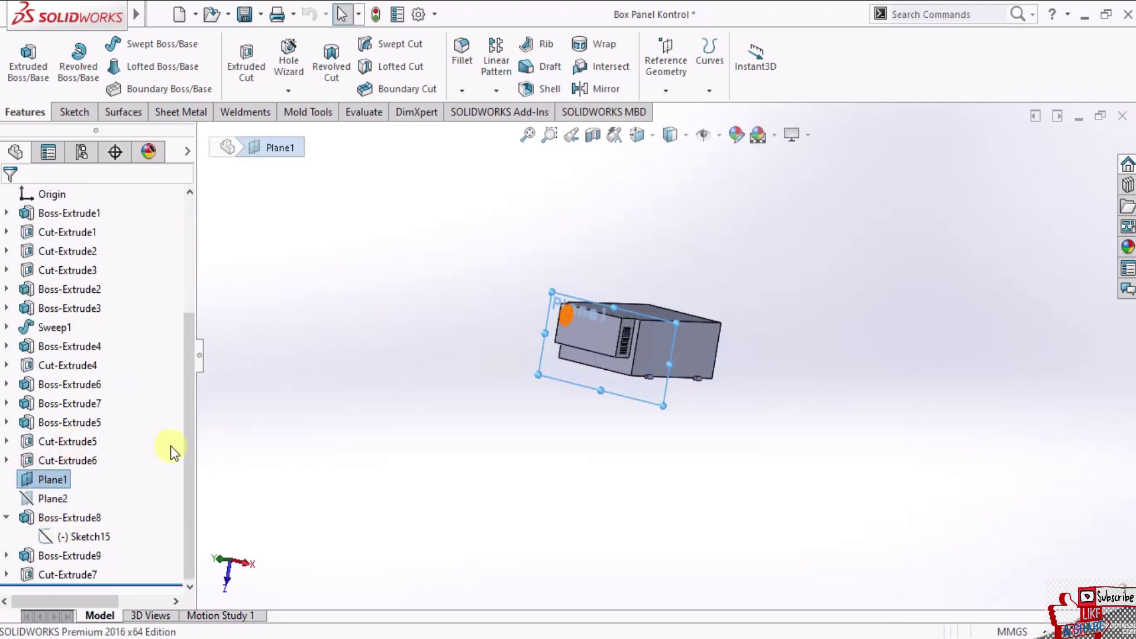
mouse_move(510, 402)
middle_mouse_down()
mouse_move(570, 320)
mouse_move(3, 483)
middle_mouse_up()
left_click(63, 455)
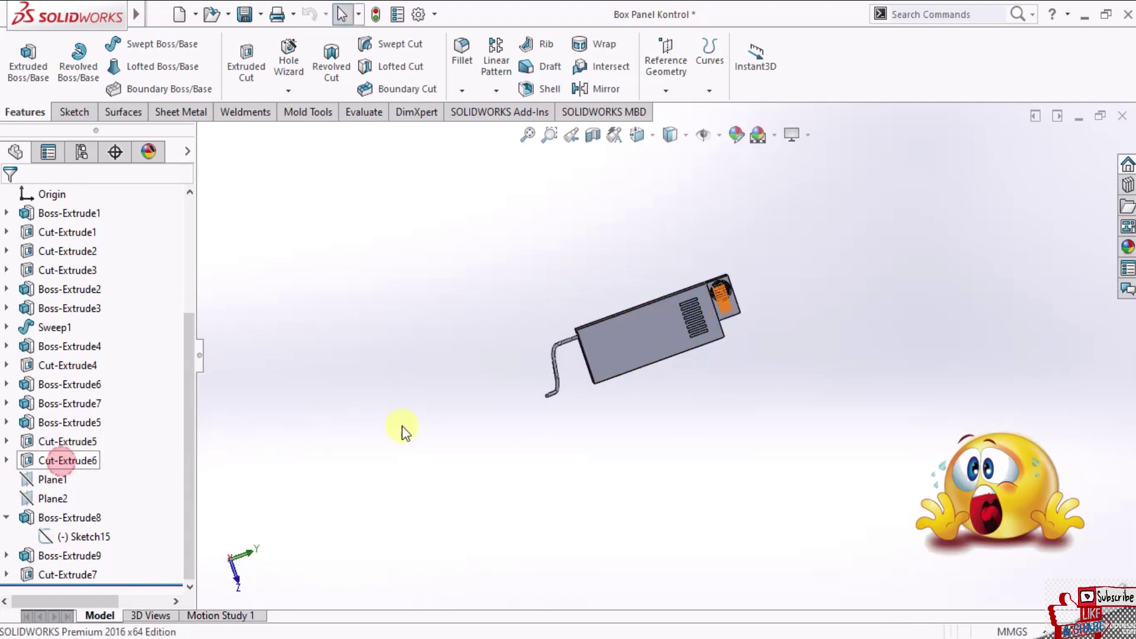
middle_click_drag(473, 383, 659, 406)
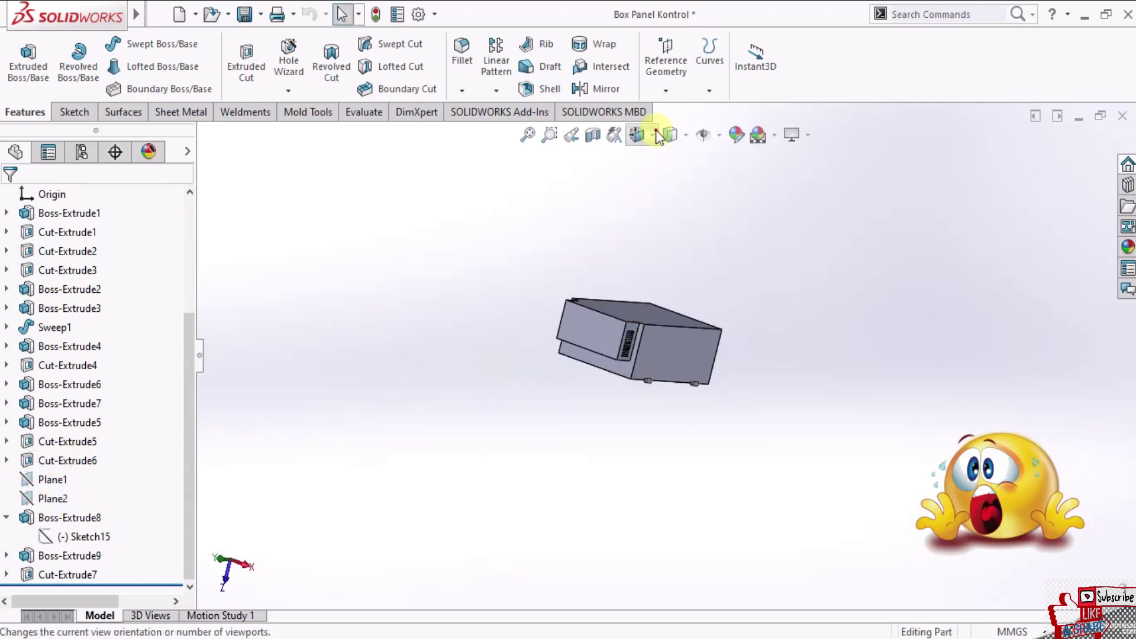
- From the Top view, zoom to the corner cylinder face and start a sketch on it
left_click(642, 134)
left_click(632, 340)
scroll(880, 454, "down", 2)
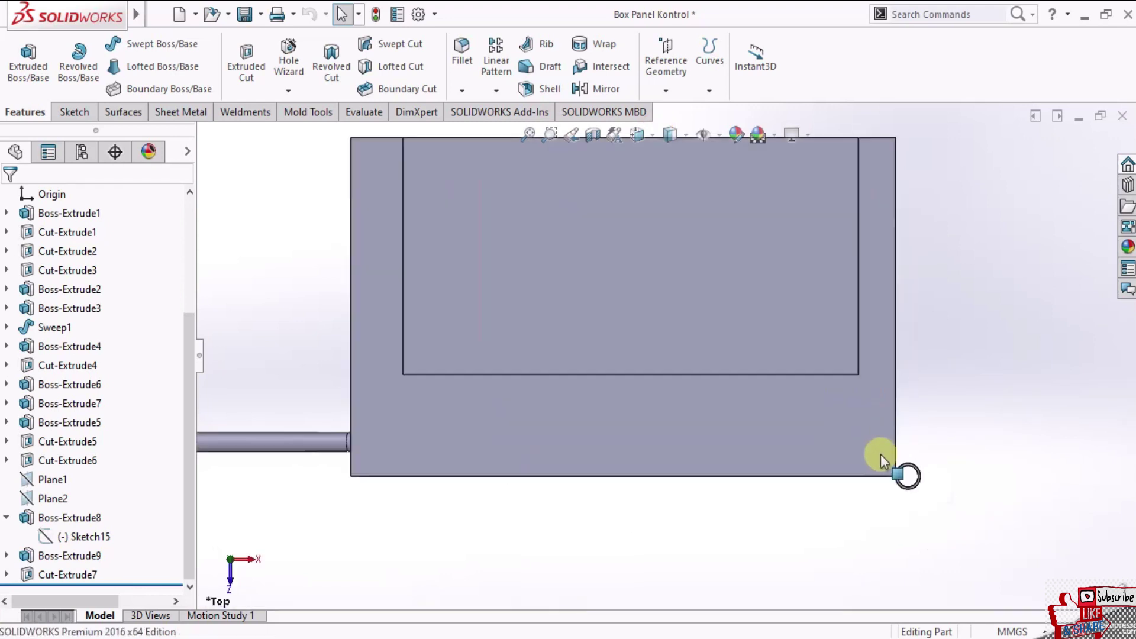
scroll(876, 488, "down", 2)
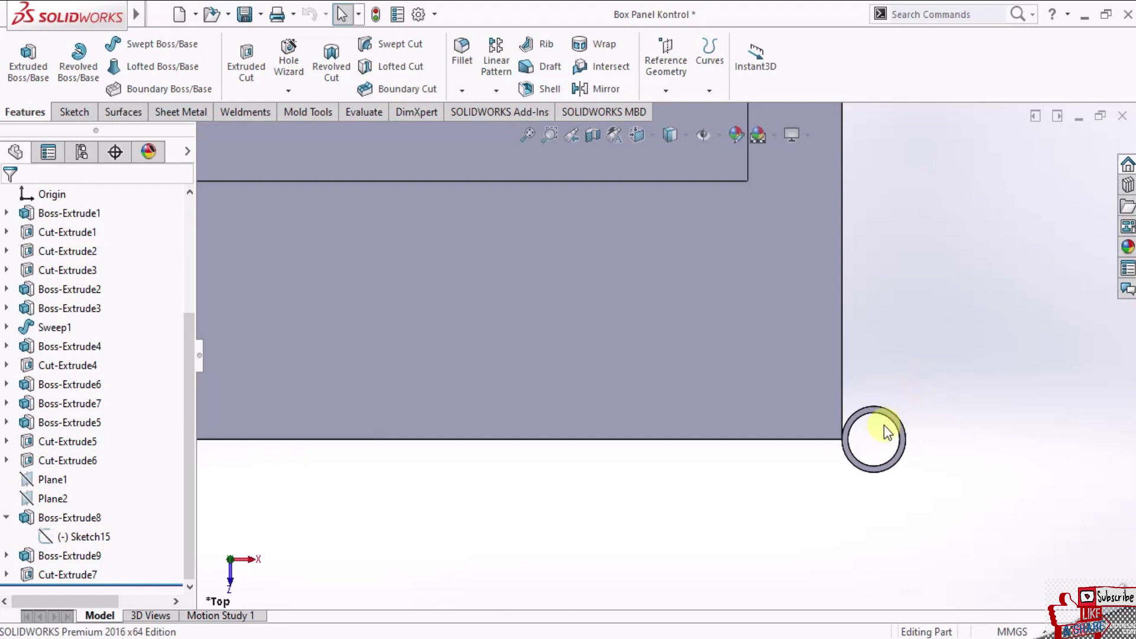
scroll(882, 426, "down", 2)
left_click(865, 410)
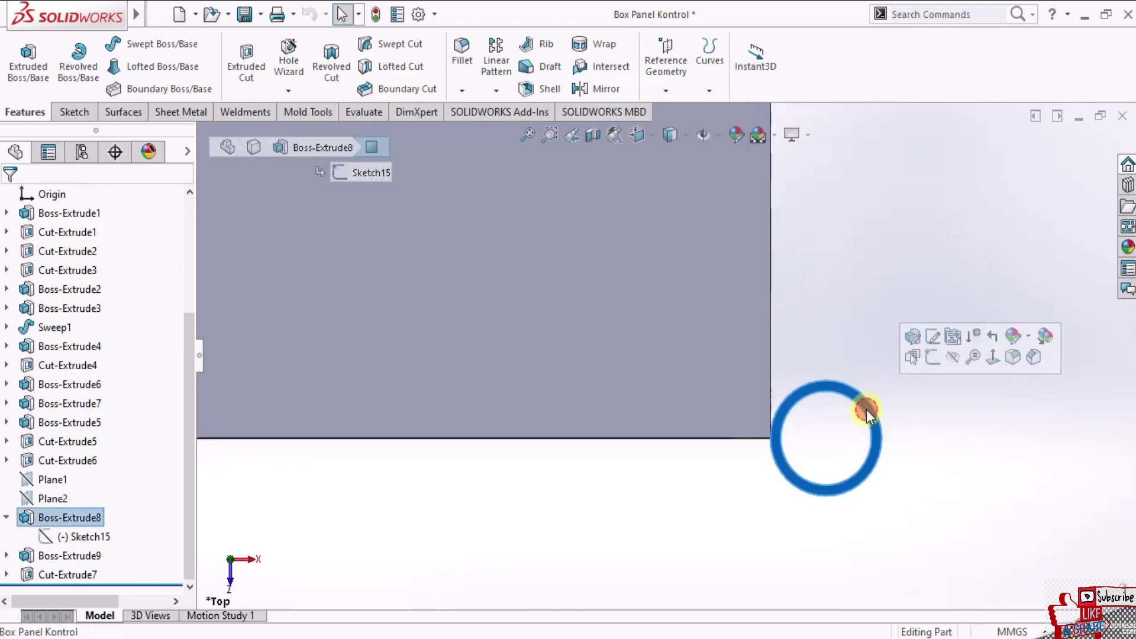
left_click(927, 358)
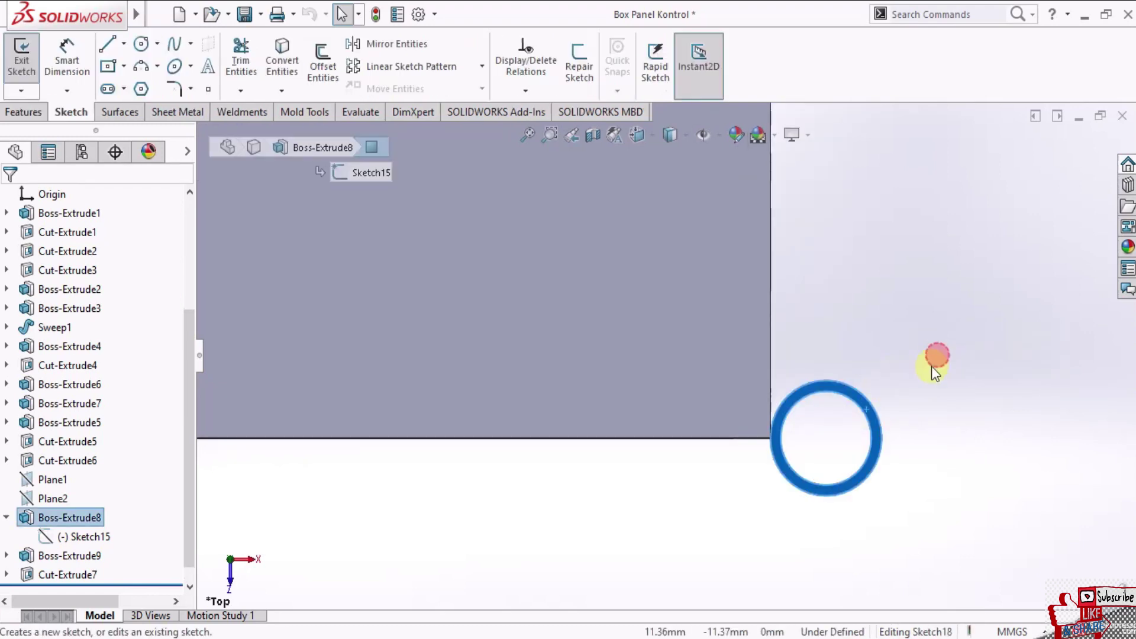
- Start a centreline on the cylinder face, cancel it, and switch to Part5's Sketch2 window
left_click(125, 45)
left_click(142, 86)
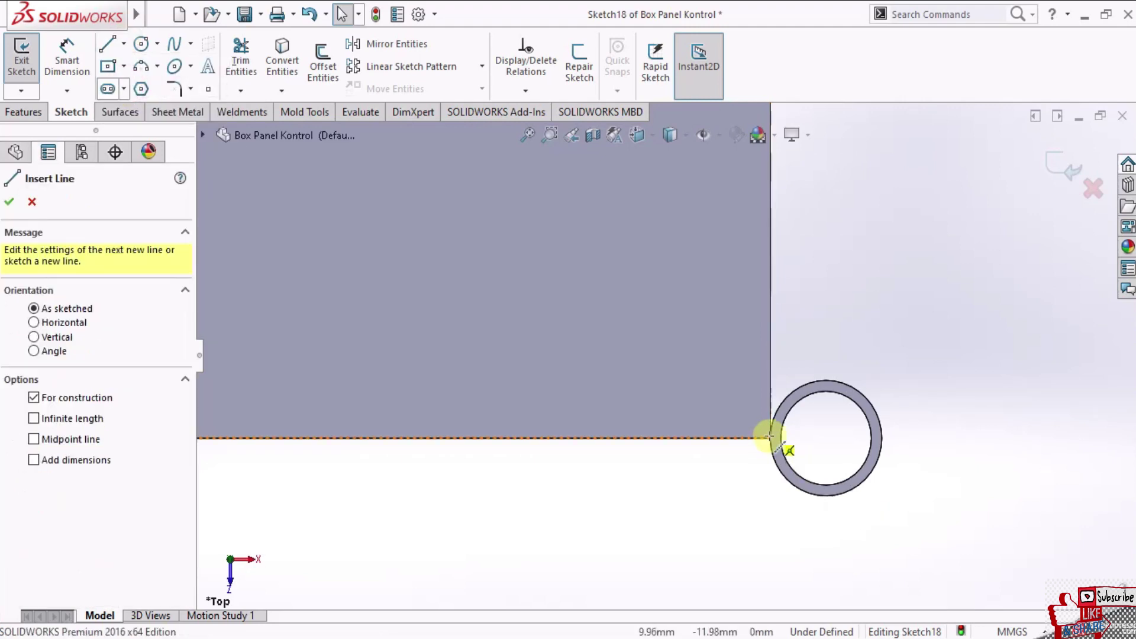
left_click(794, 457)
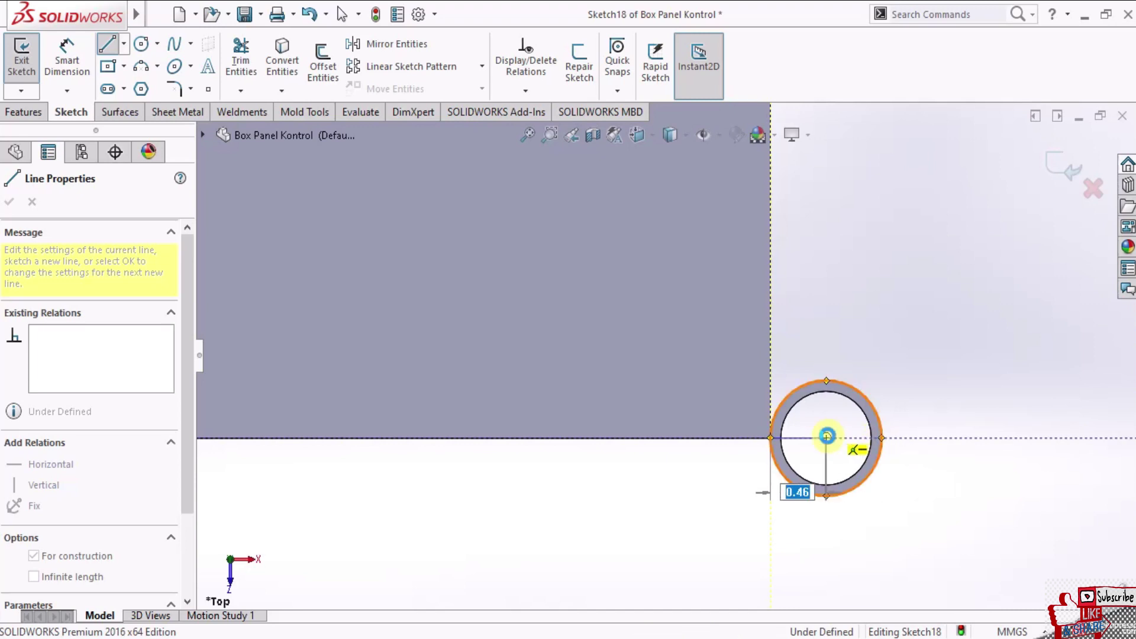
key("Escape")
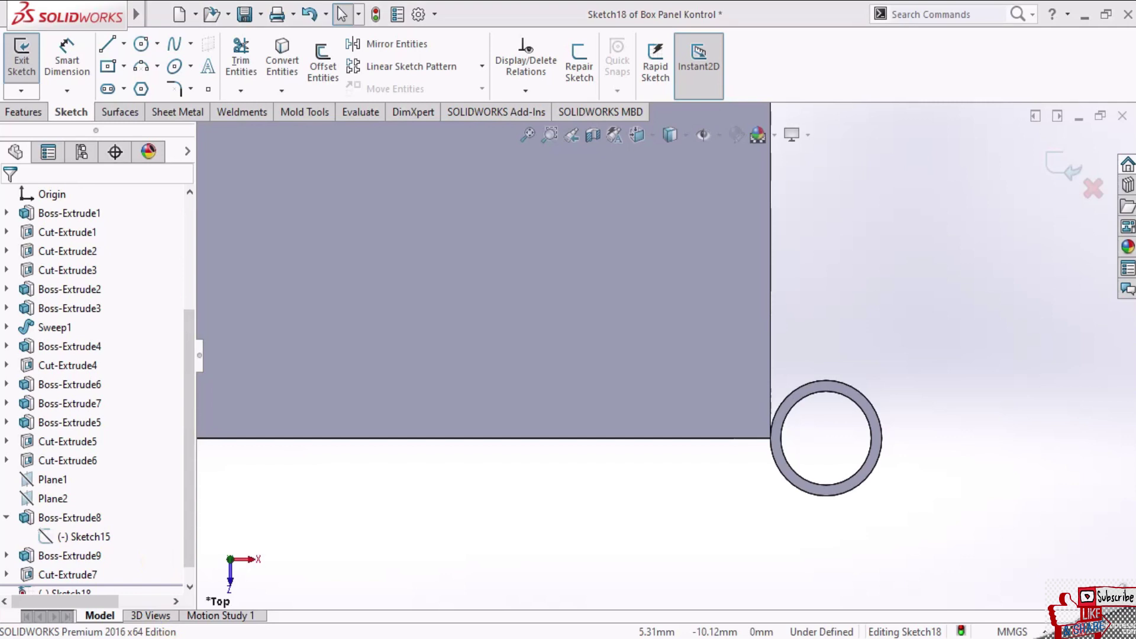
left_click(271, 583)
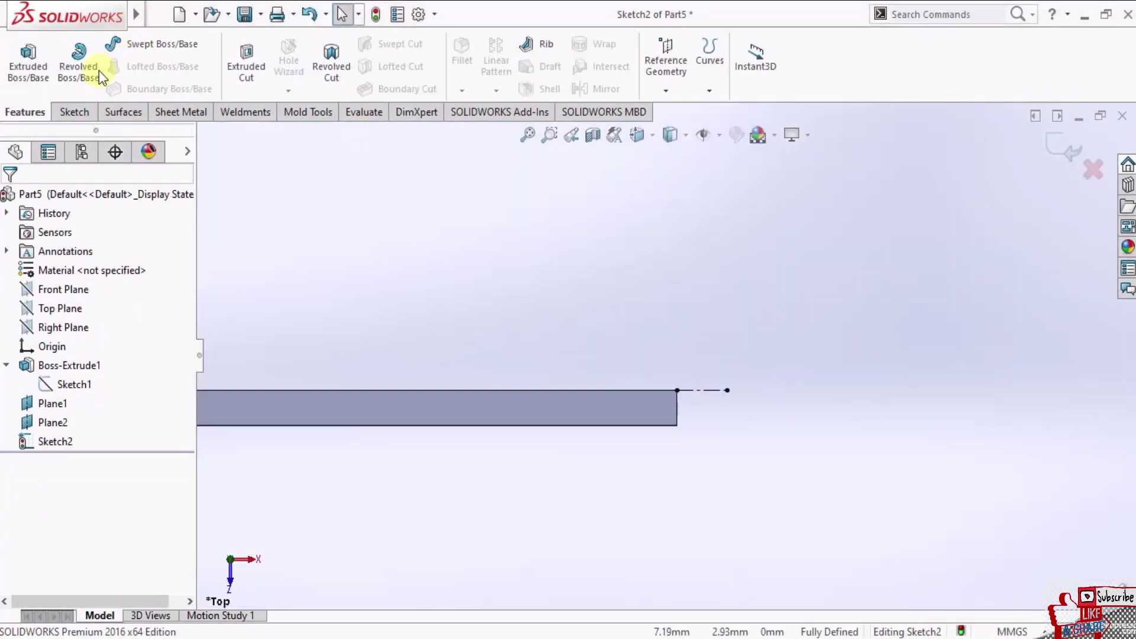
- Smart-dimension the construction centreline to 0.46
left_click(74, 112)
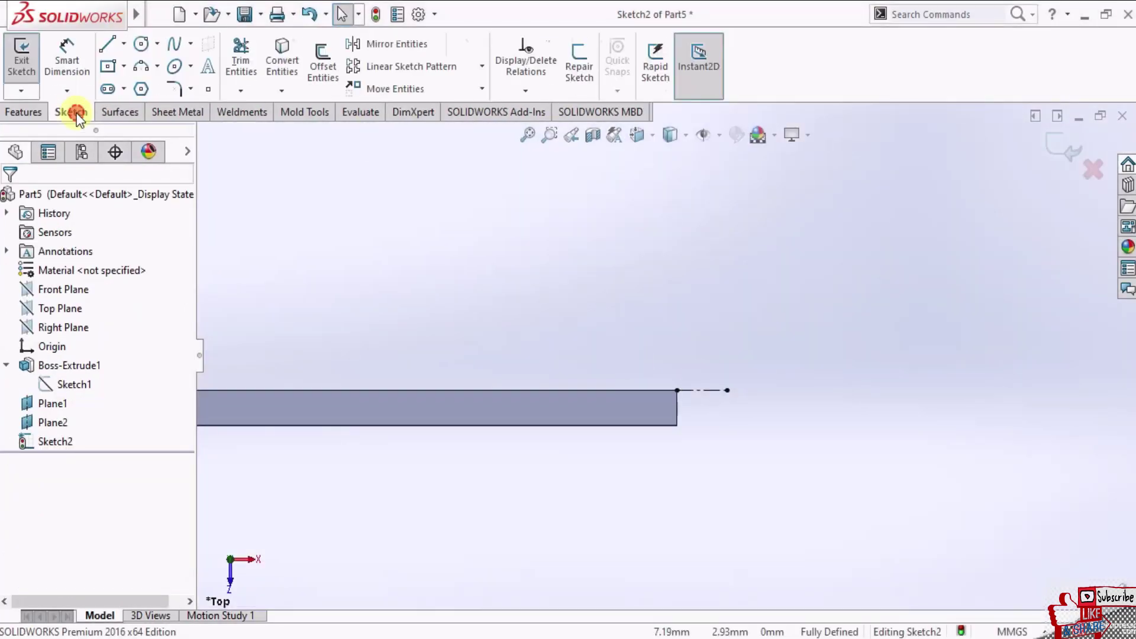
left_click(62, 57)
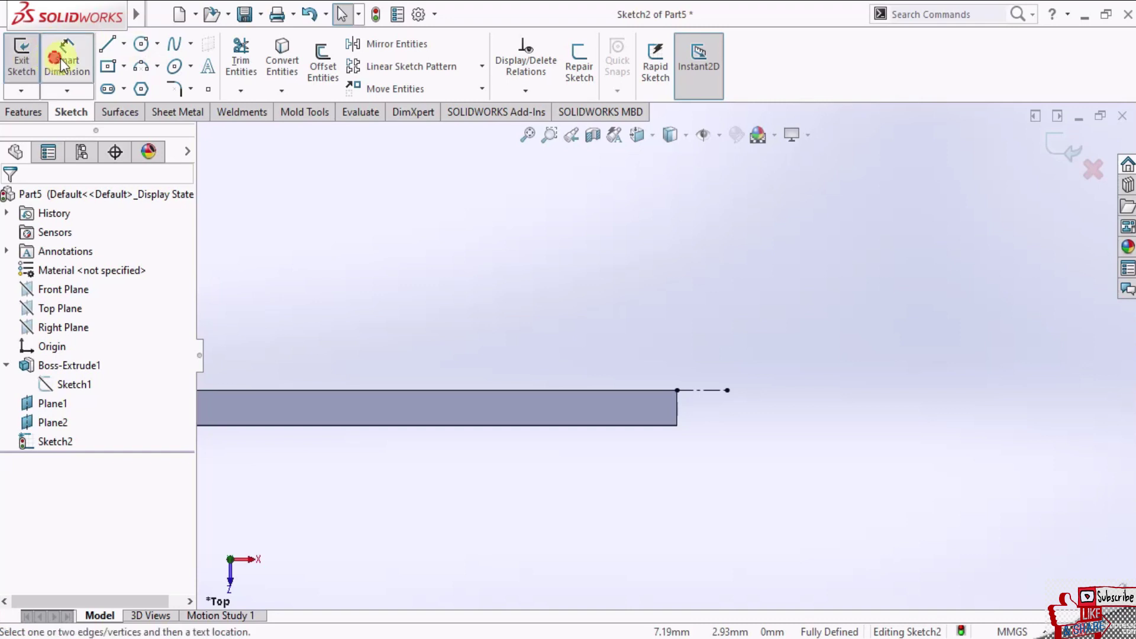
left_click(704, 349)
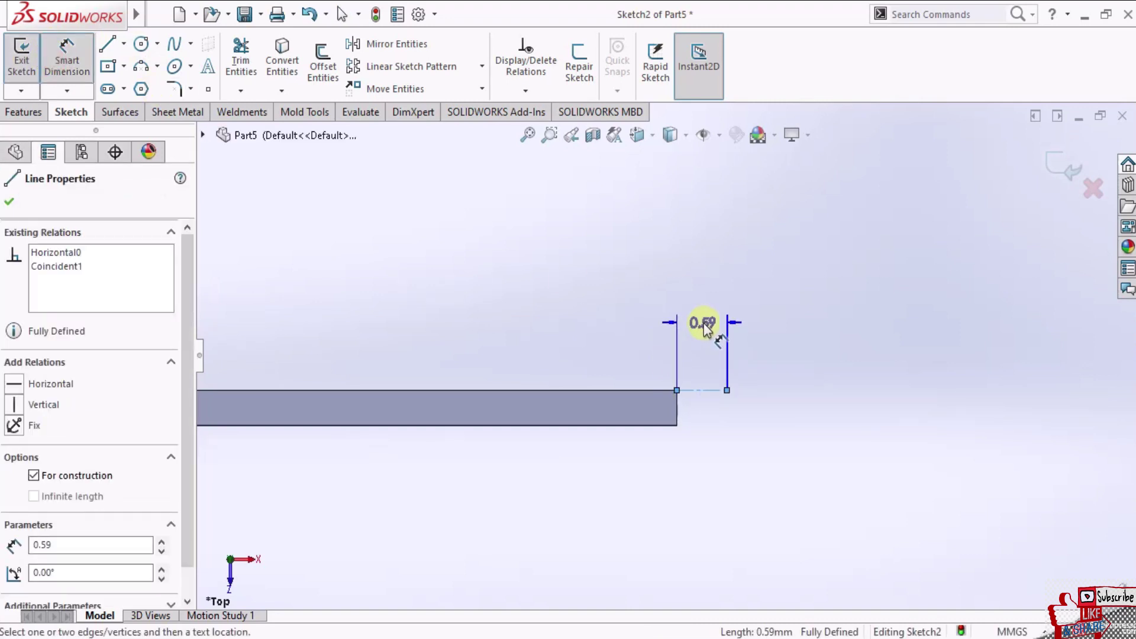
left_click(704, 329)
type("0.")
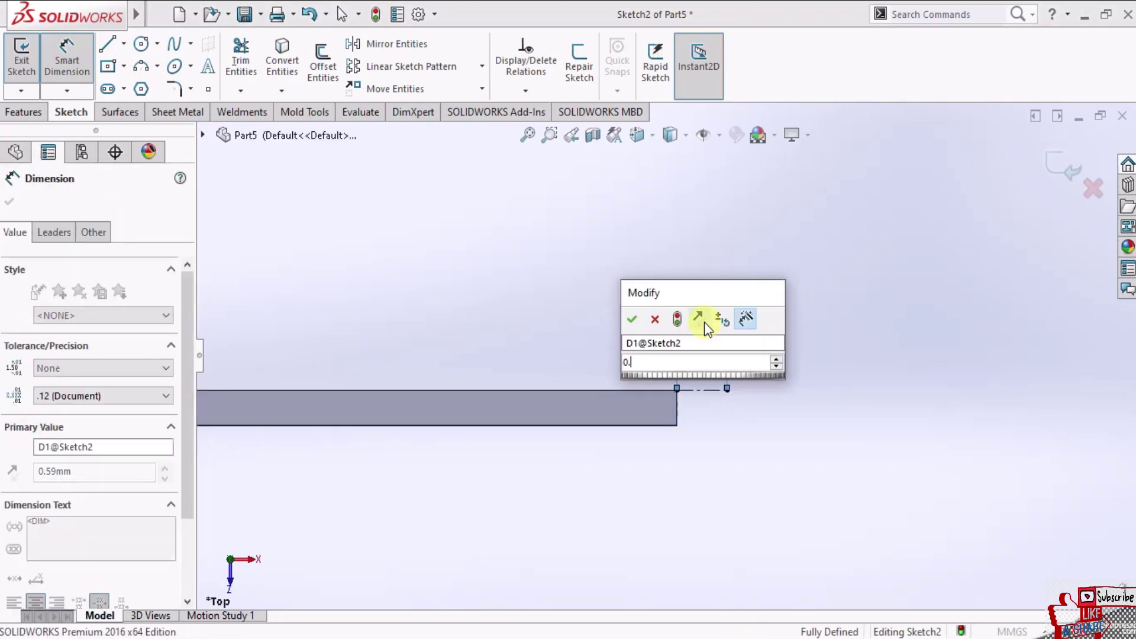
type("59")
key("Return")
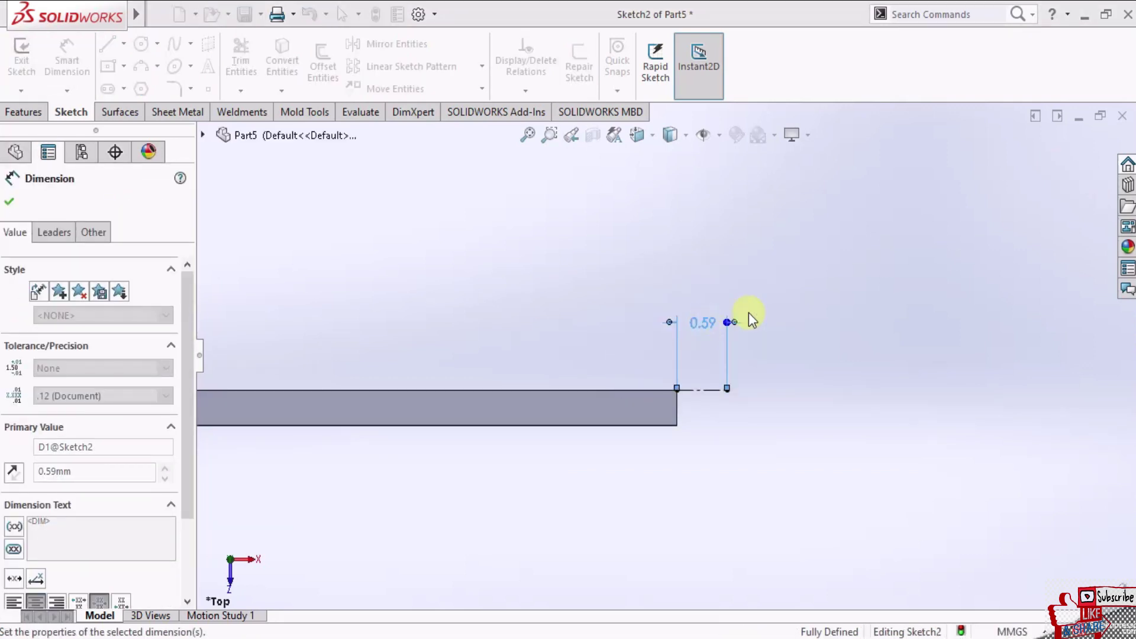
left_click(9, 201)
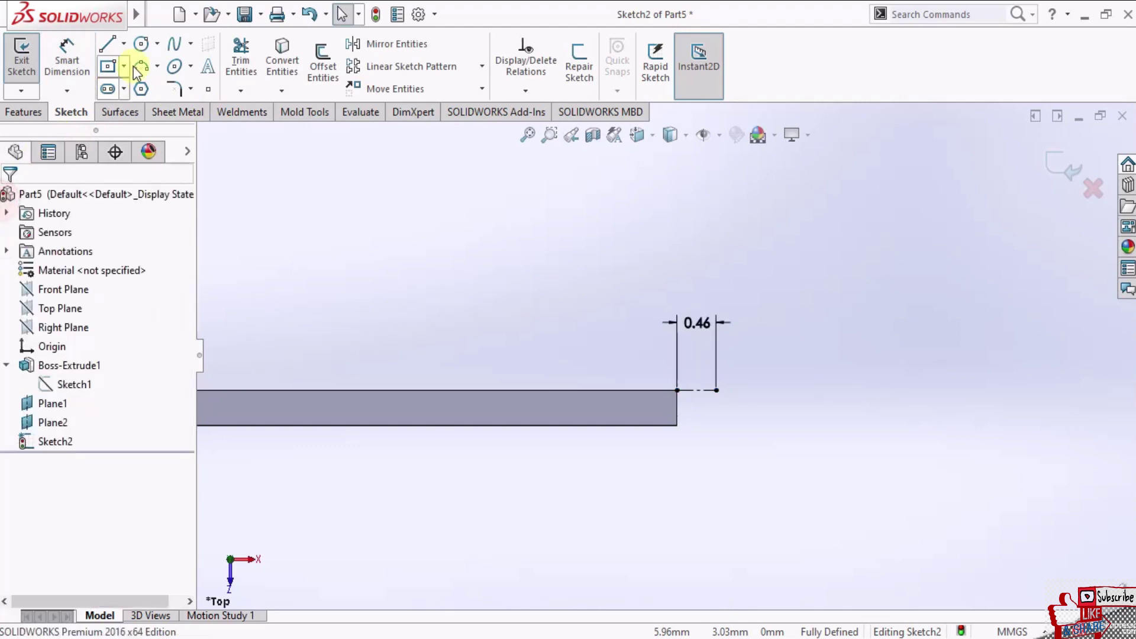
- Draw a 0.92 mm circle at the centreline's end, touching the panel edge
left_click(141, 44)
scroll(718, 401, "down", 2)
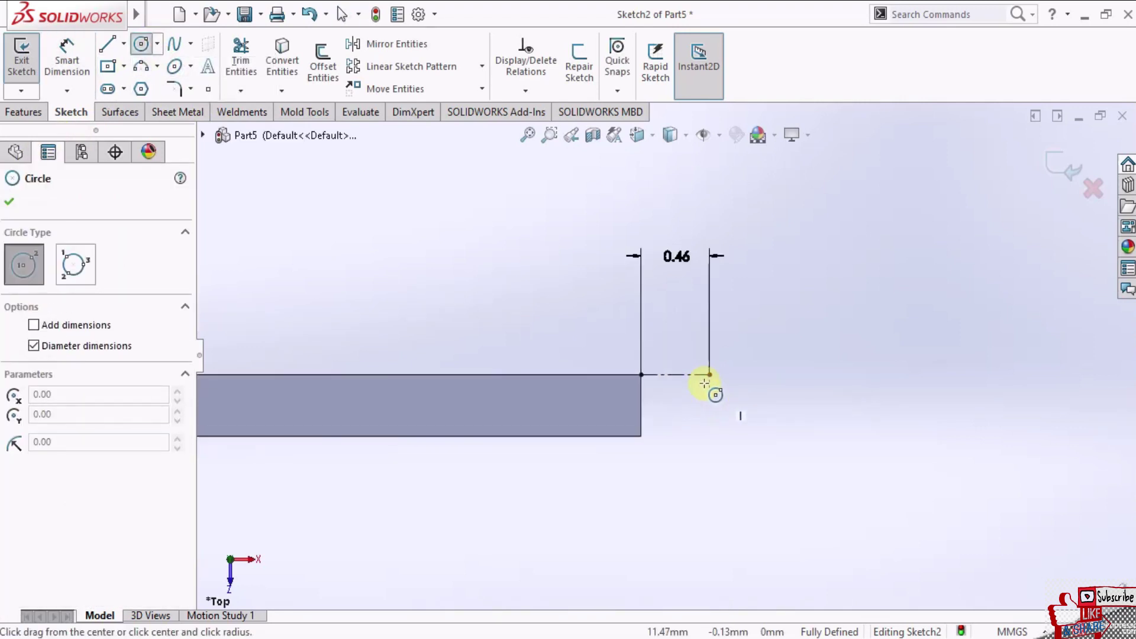
left_click(708, 374)
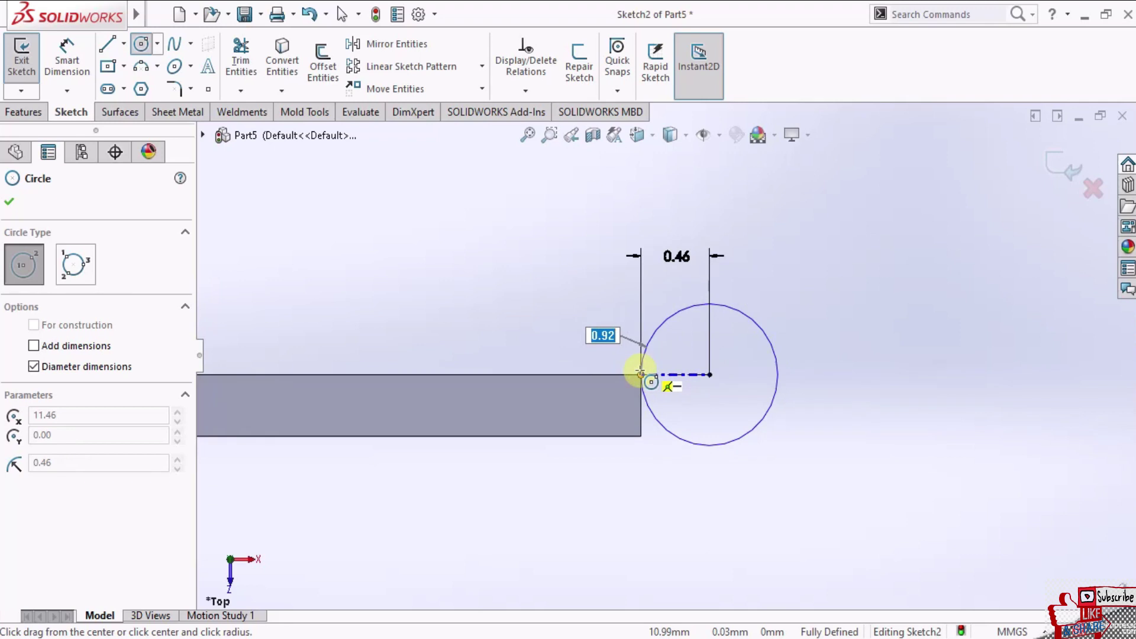
left_click(641, 374)
left_click(8, 202)
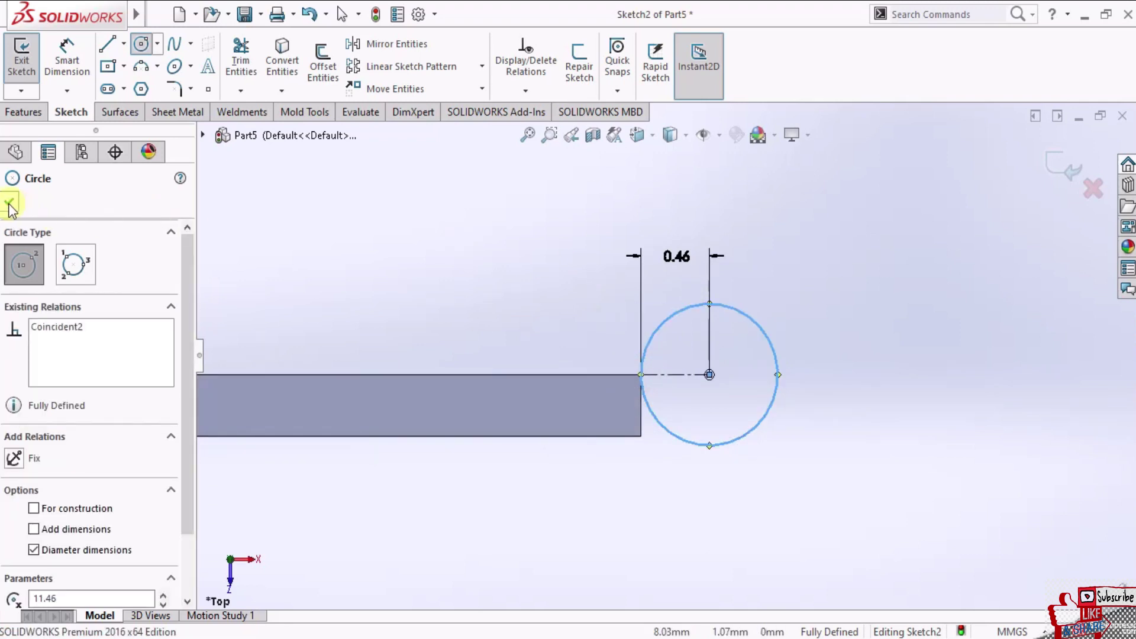
left_click(23, 111)
scroll(641, 330, "up", 5)
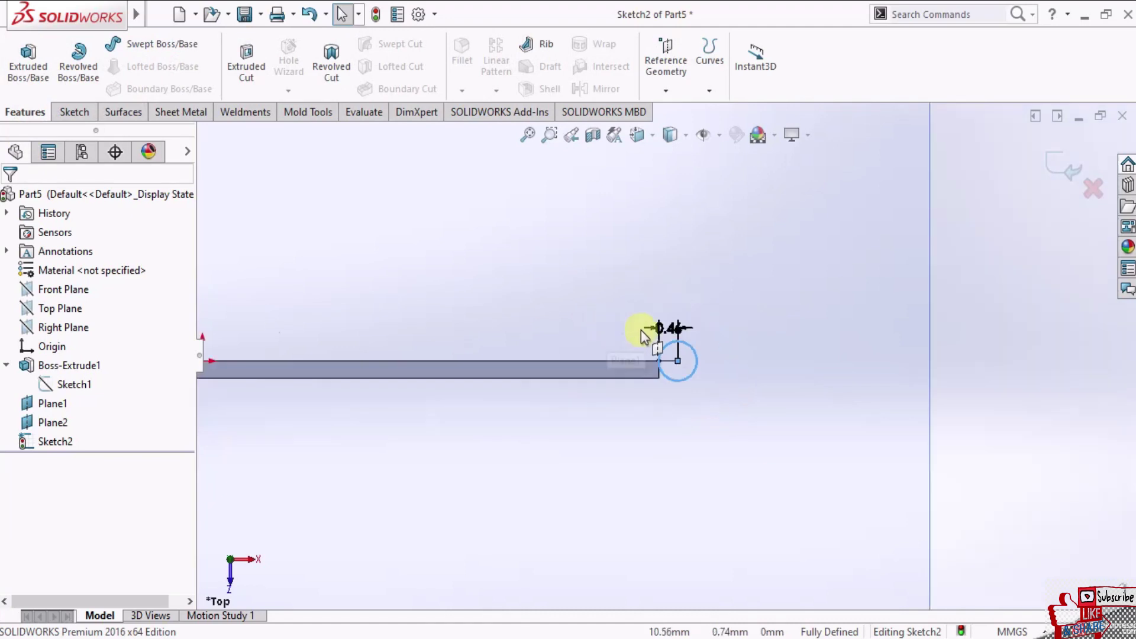
mouse_move(637, 324)
middle_mouse_down()
mouse_move(520, 352)
mouse_move(592, 379)
middle_mouse_up()
- Set up a reversed cut-extrude from the circle with a 0.20 mm blind depth
left_click(246, 65)
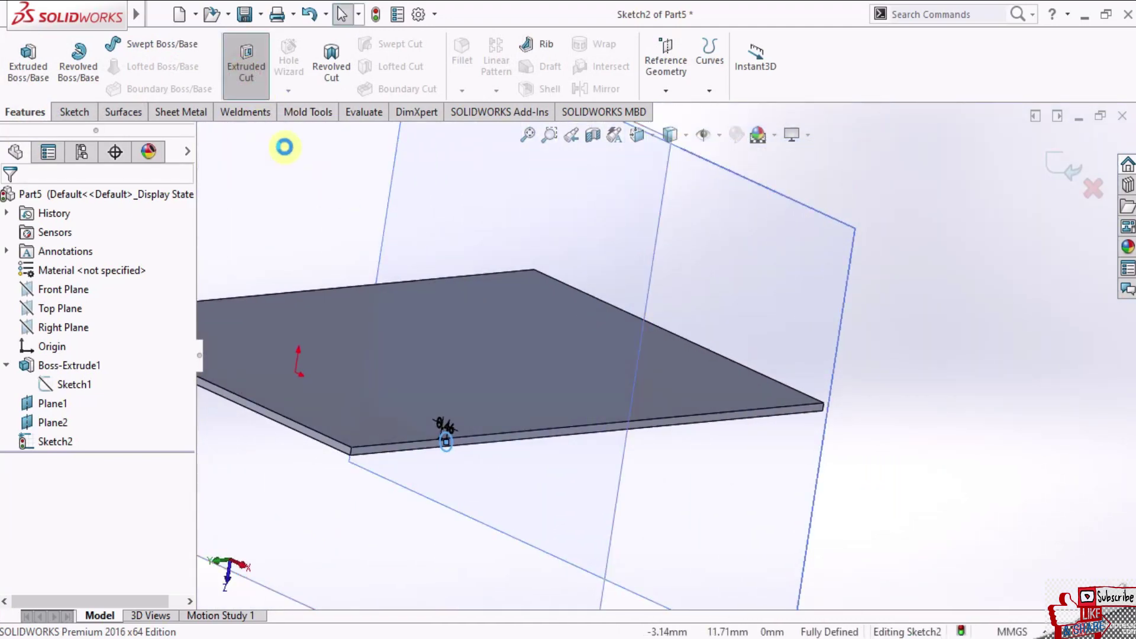
scroll(467, 439, "down", 3)
scroll(379, 439, "down", 2)
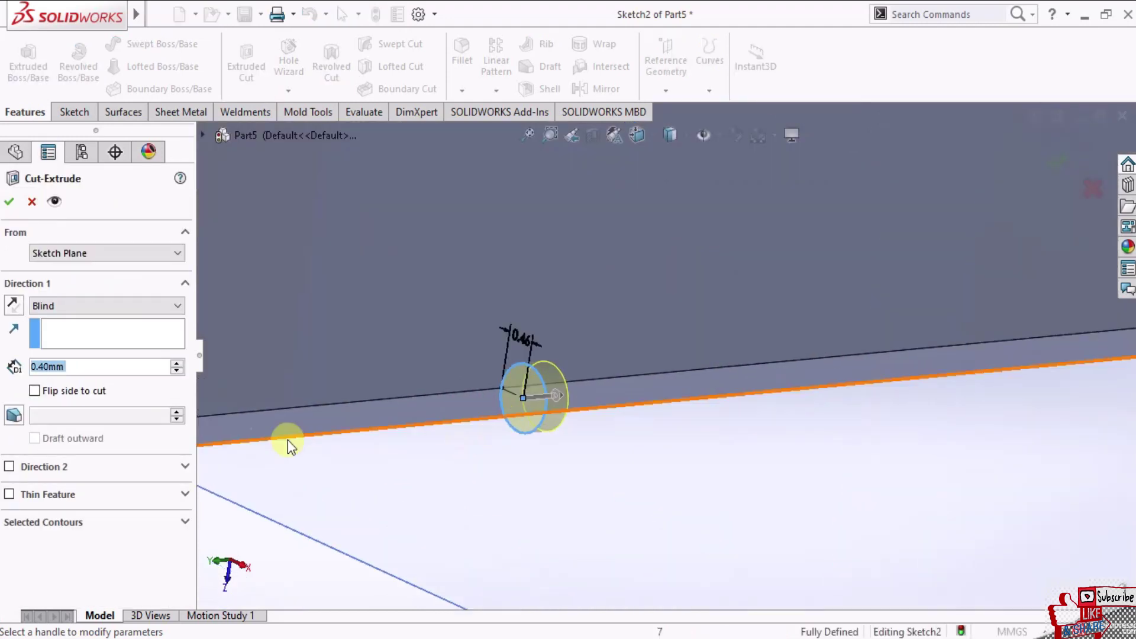
type("0.2")
key("Return")
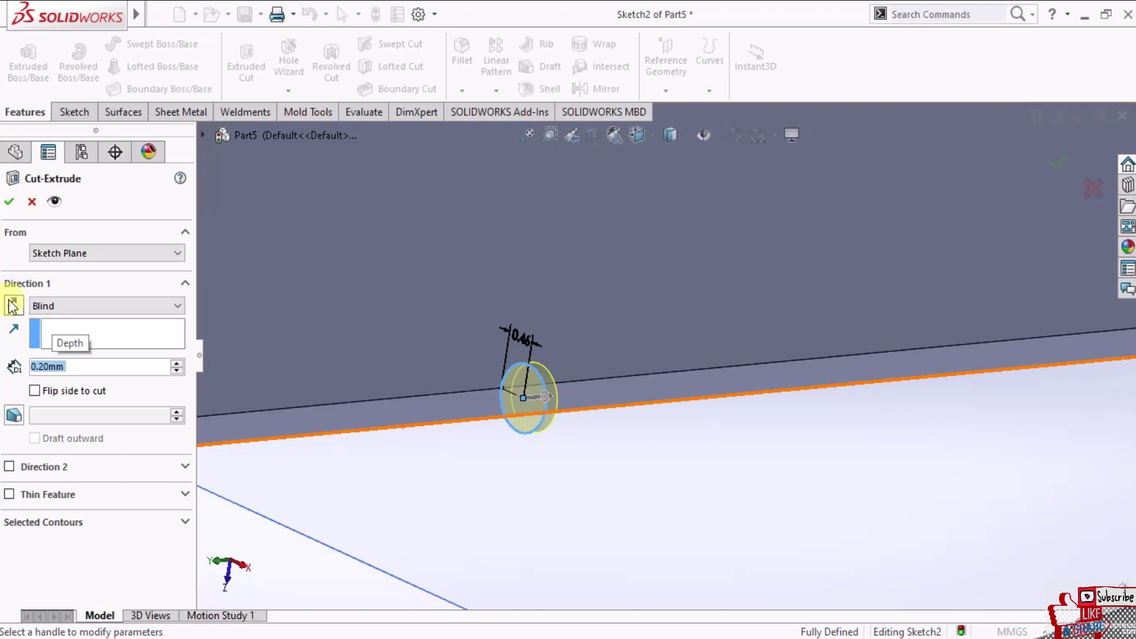
left_click(12, 305)
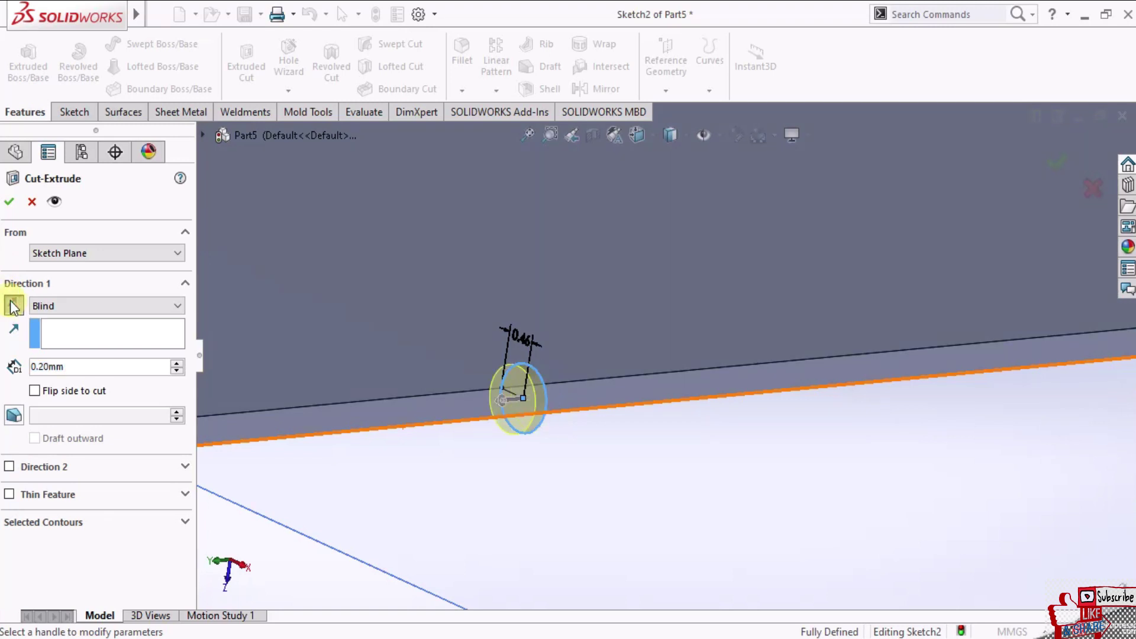
mouse_move(527, 523)
middle_mouse_down()
mouse_move(588, 332)
mouse_move(580, 296)
mouse_move(527, 313)
mouse_move(519, 335)
mouse_move(515, 319)
middle_mouse_up()
left_click(10, 200)
left_click(11, 200)
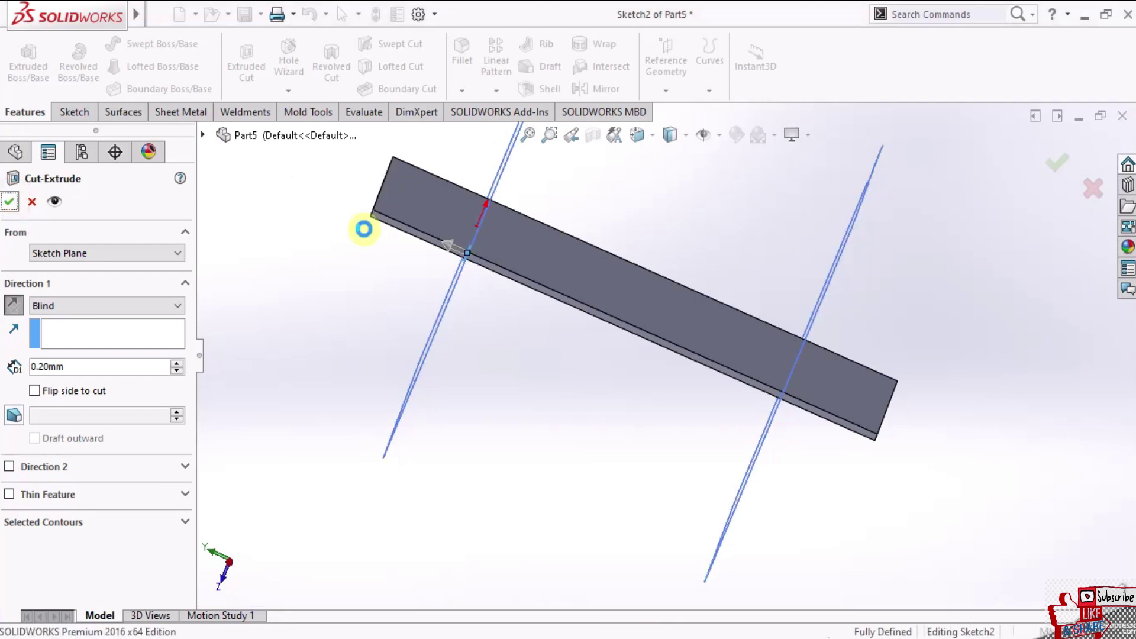
- View the sketch from the Top, zoom in on the circle, and cancel the cut-extrude
middle_click_drag(515, 264, 539, 269)
scroll(540, 266, "down", 1)
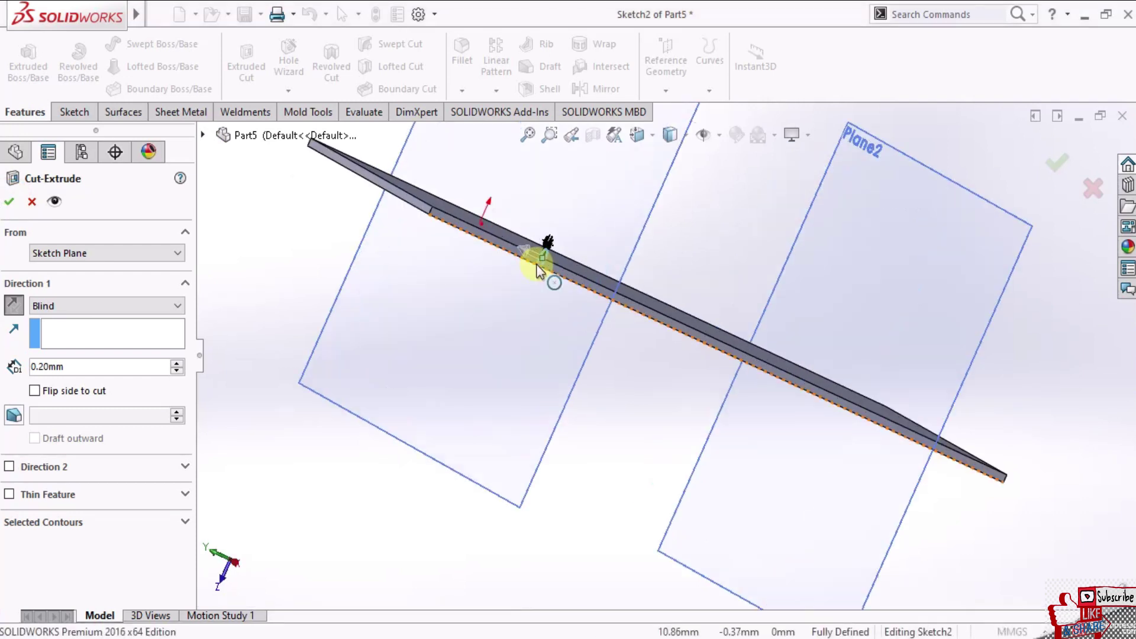
scroll(542, 266, "up", 2)
scroll(697, 362, "down", 2)
scroll(695, 359, "down", 2)
mouse_move(659, 360)
middle_mouse_down()
mouse_move(722, 381)
mouse_move(806, 336)
middle_mouse_up()
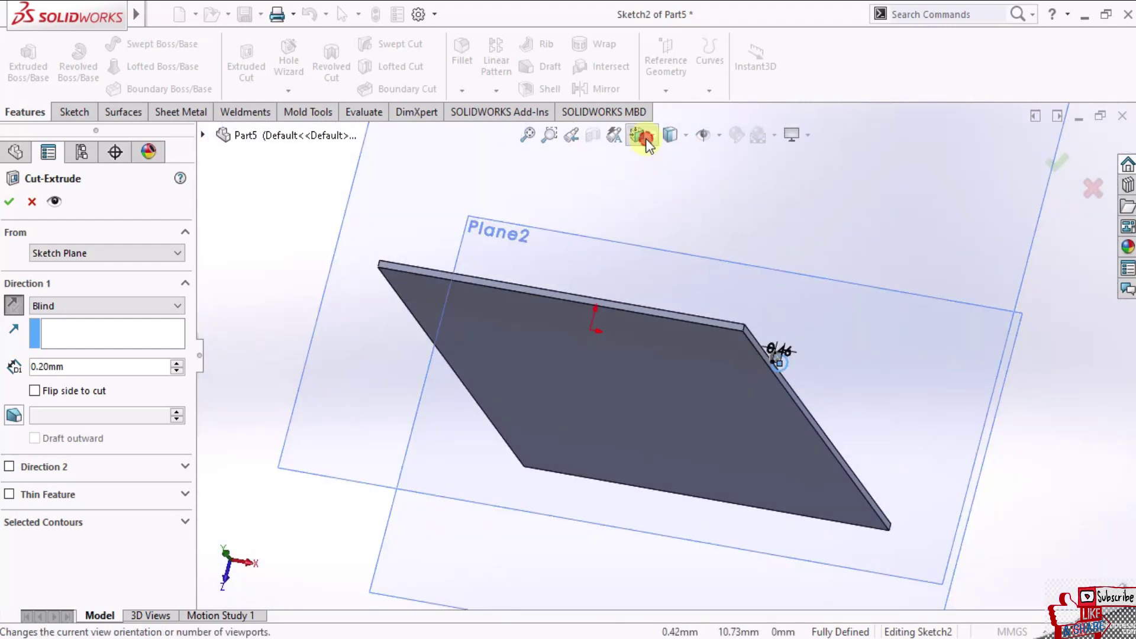
left_click(645, 139)
left_click(621, 354)
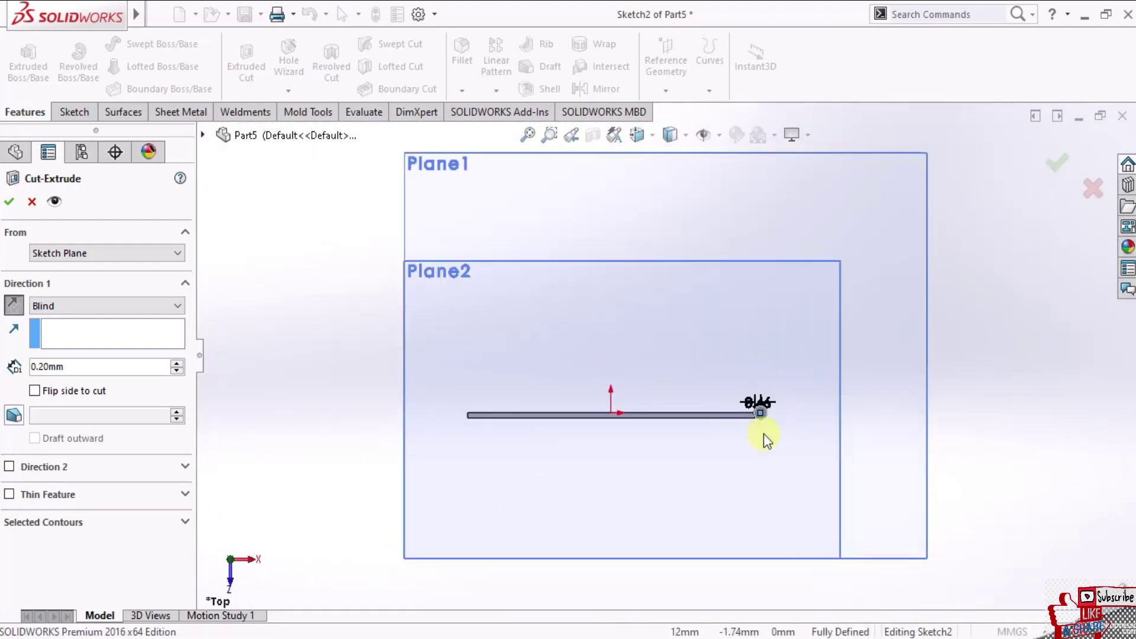
scroll(761, 436, "down", 2)
scroll(733, 373, "down", 1)
scroll(728, 379, "down", 1)
scroll(681, 329, "down", 3)
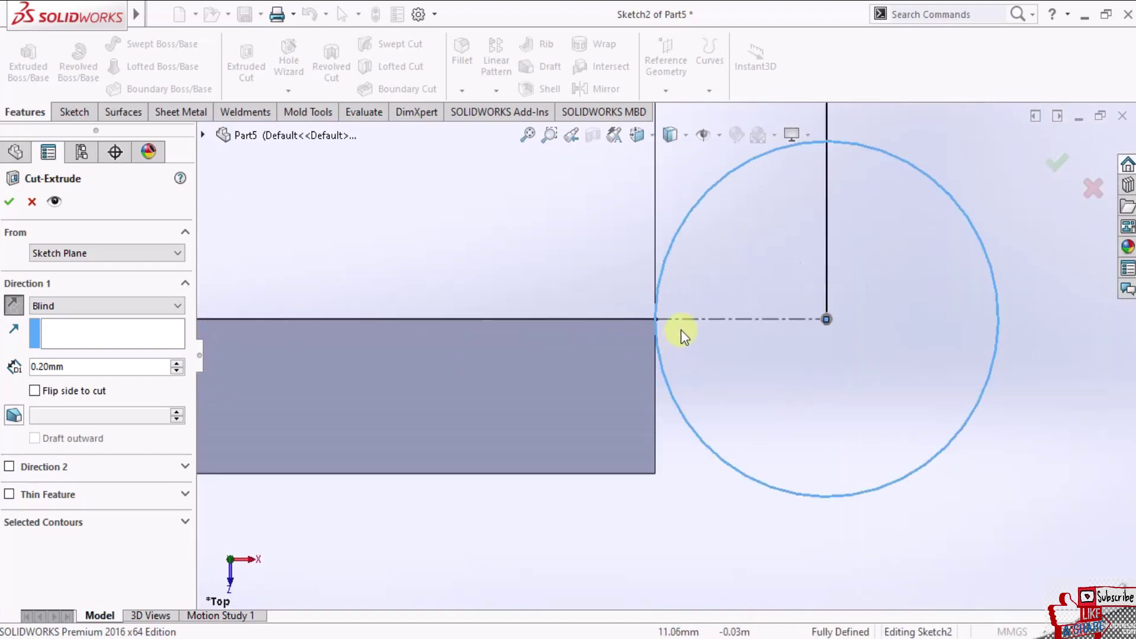
scroll(685, 333, "down", 3)
scroll(680, 329, "up", 2)
scroll(679, 308, "up", 2)
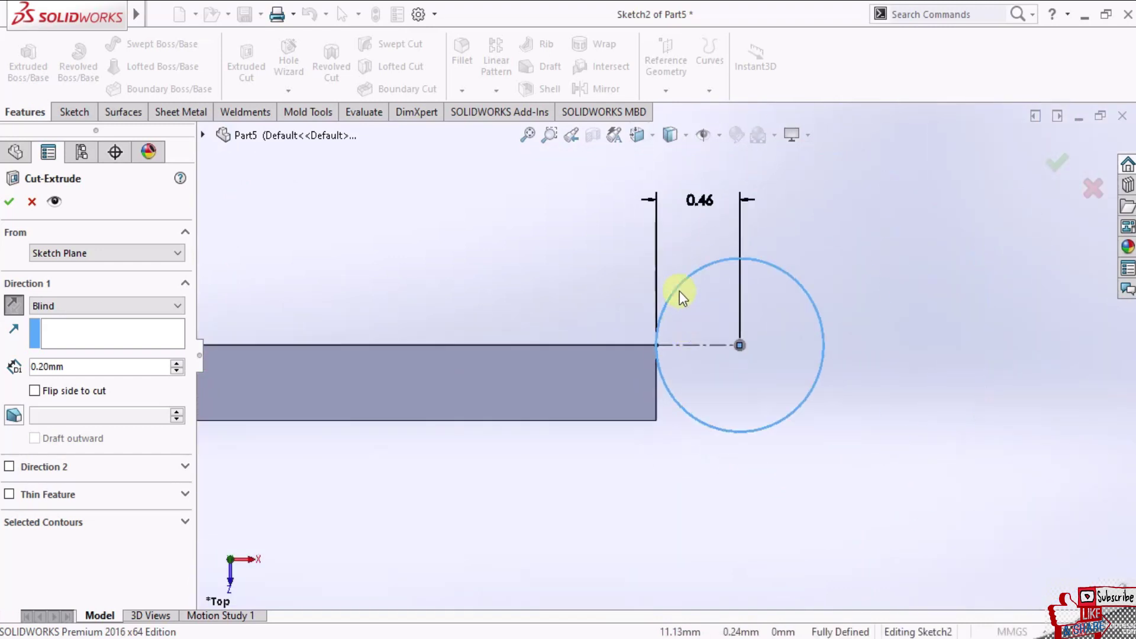
scroll(680, 255, "down", 1)
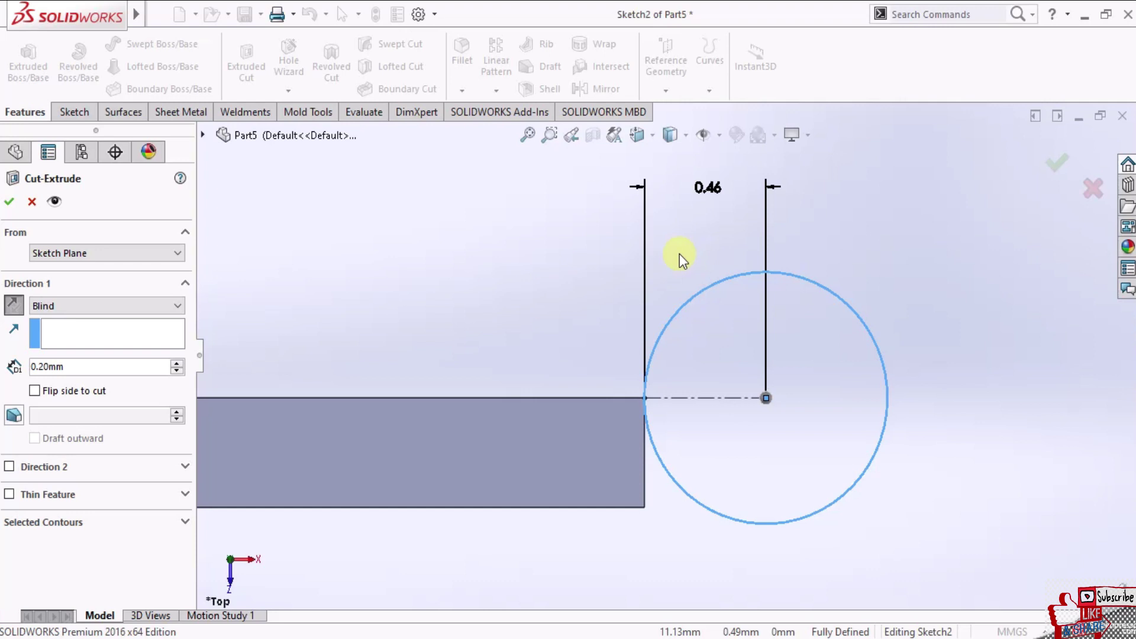
scroll(679, 254, "up", 2)
scroll(687, 266, "down", 2)
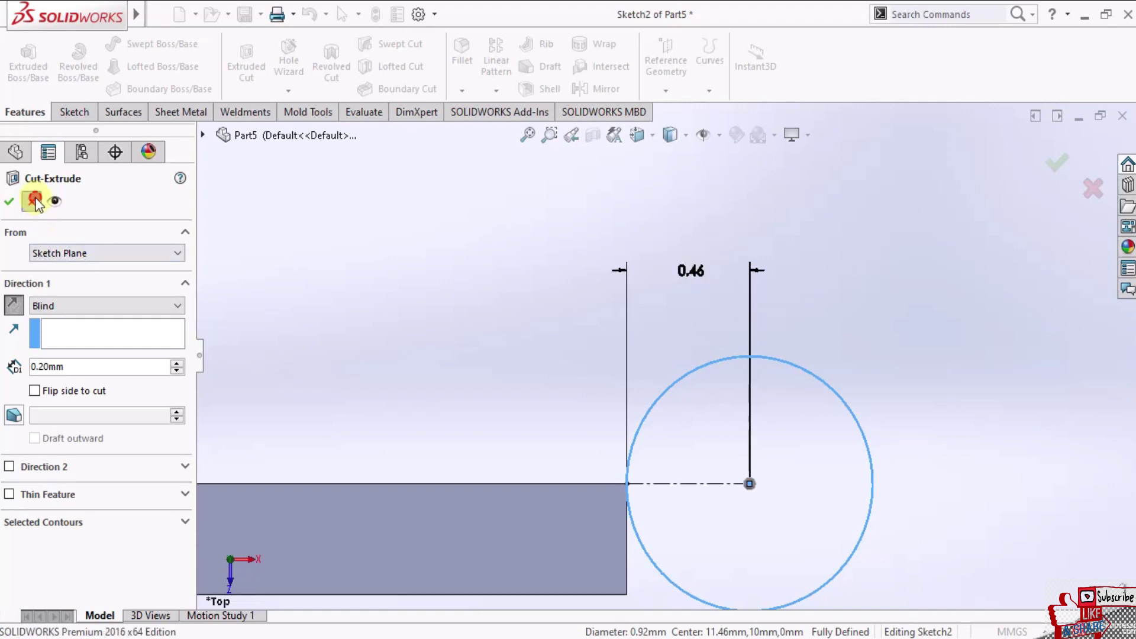
left_click(32, 201)
- Change the edge-to-centre dimension from 0.46 to 0.80
left_click(686, 269)
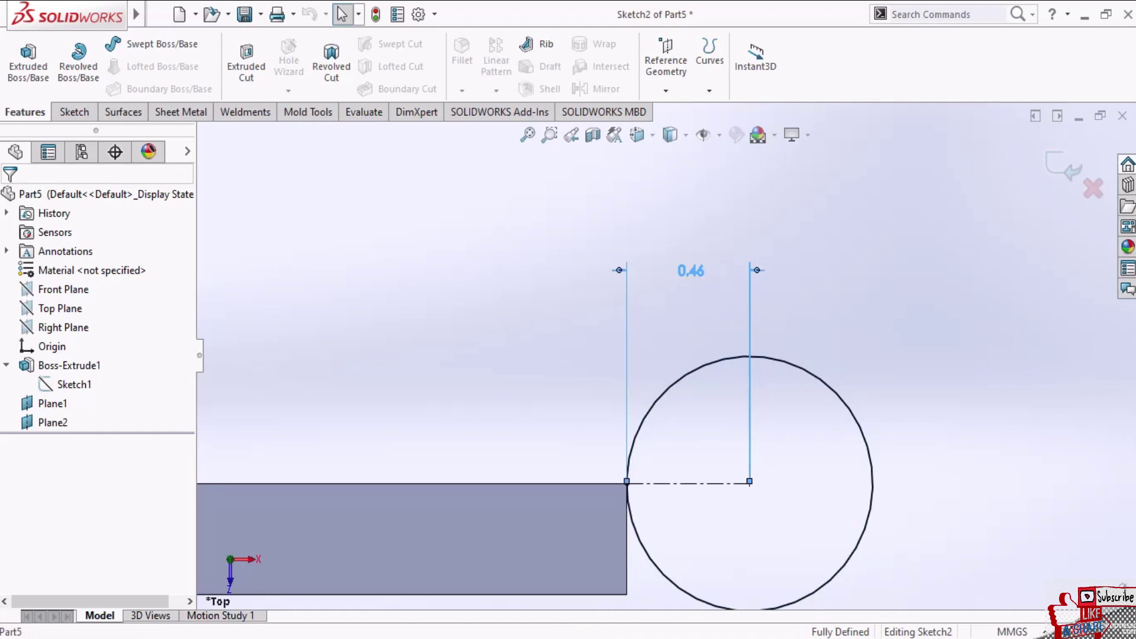
type("0.8")
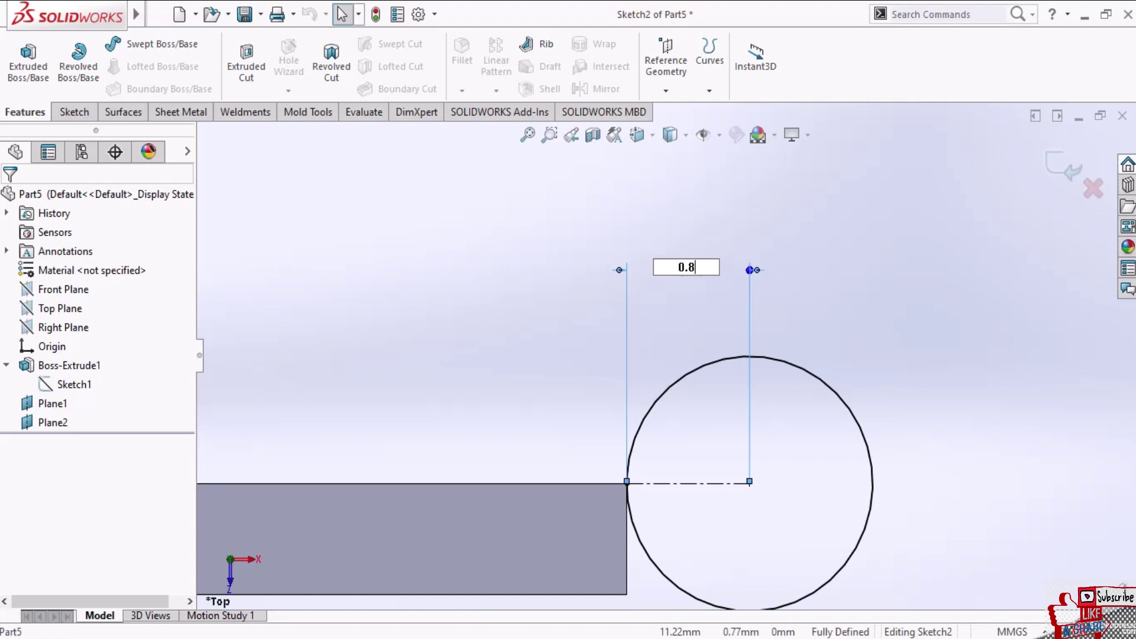
key("Return")
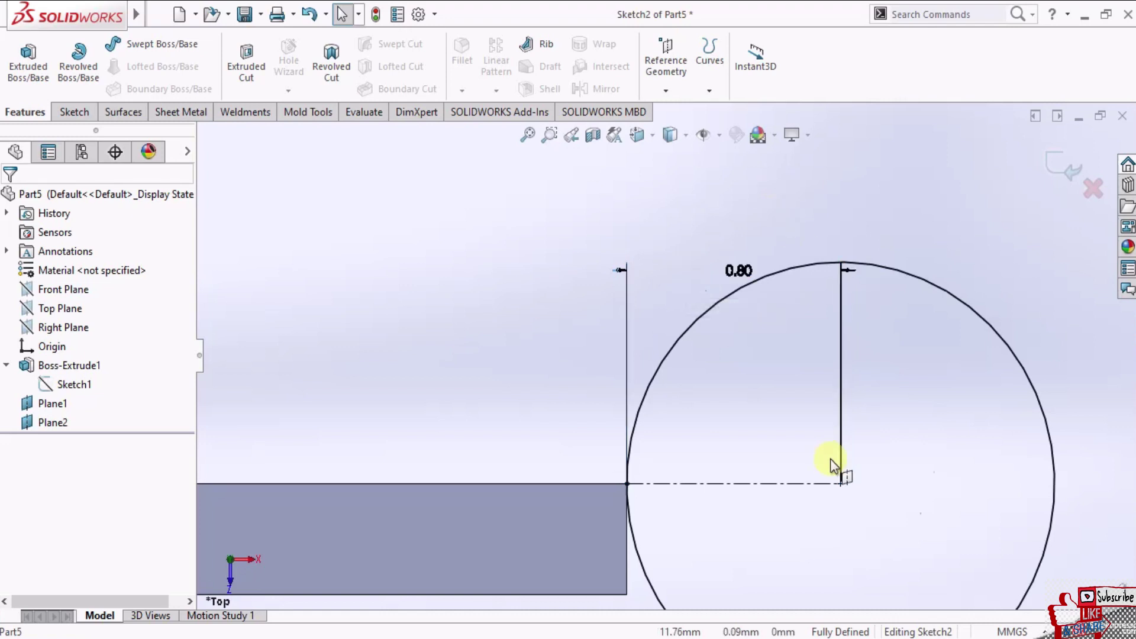
scroll(826, 456, "up", 1)
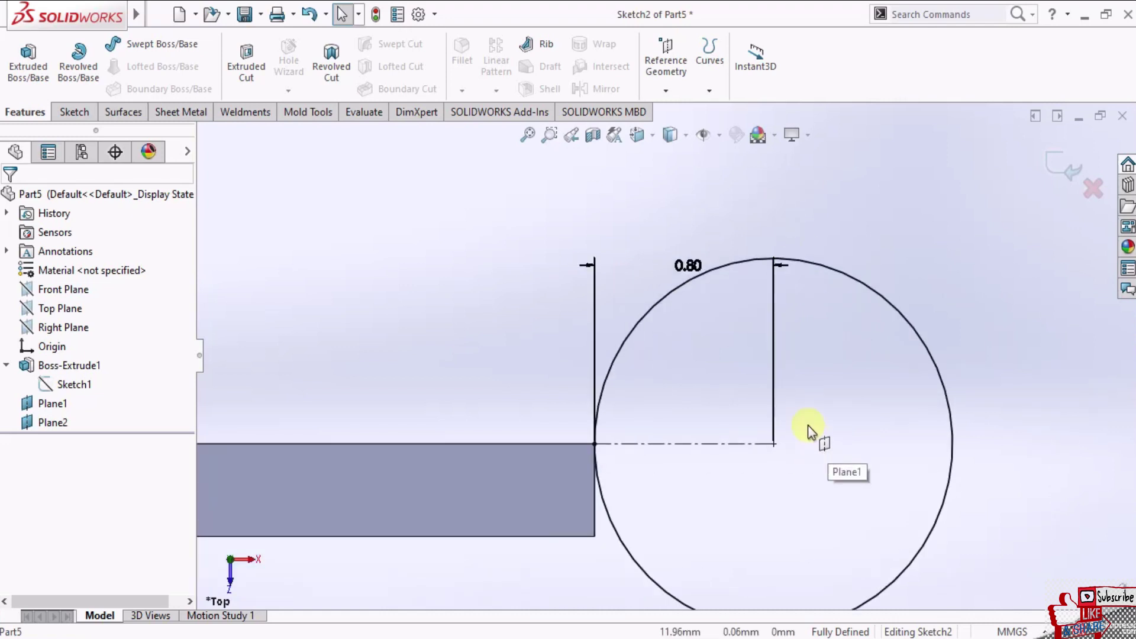
- Trim the pin circle out of the sketch, then start and abandon a new circle
left_click(82, 115)
left_click(249, 63)
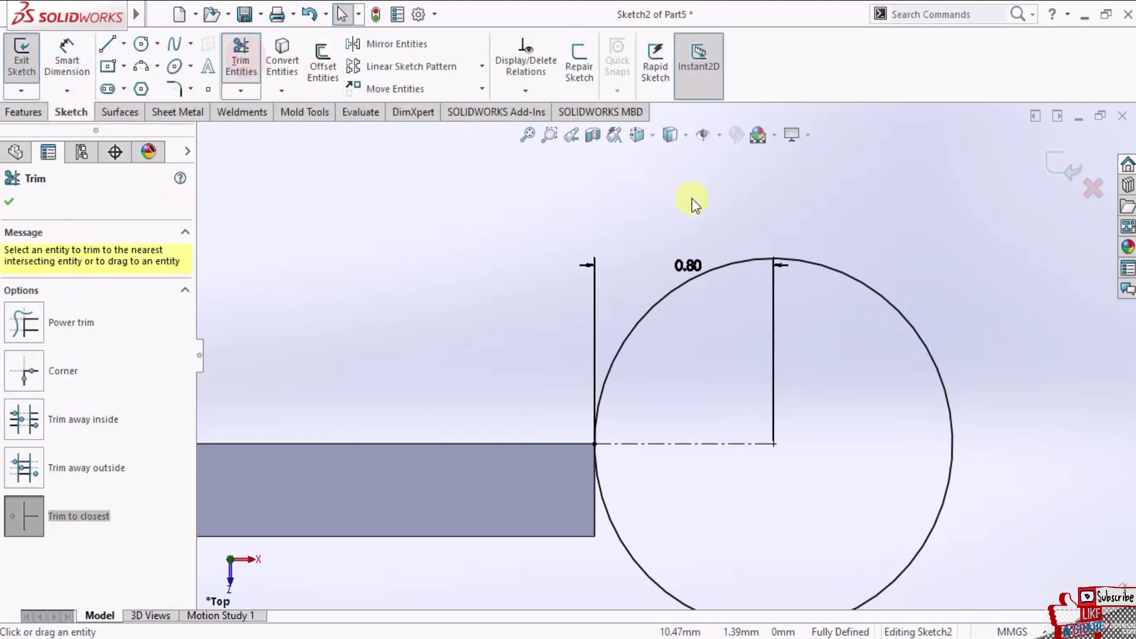
left_click(793, 260)
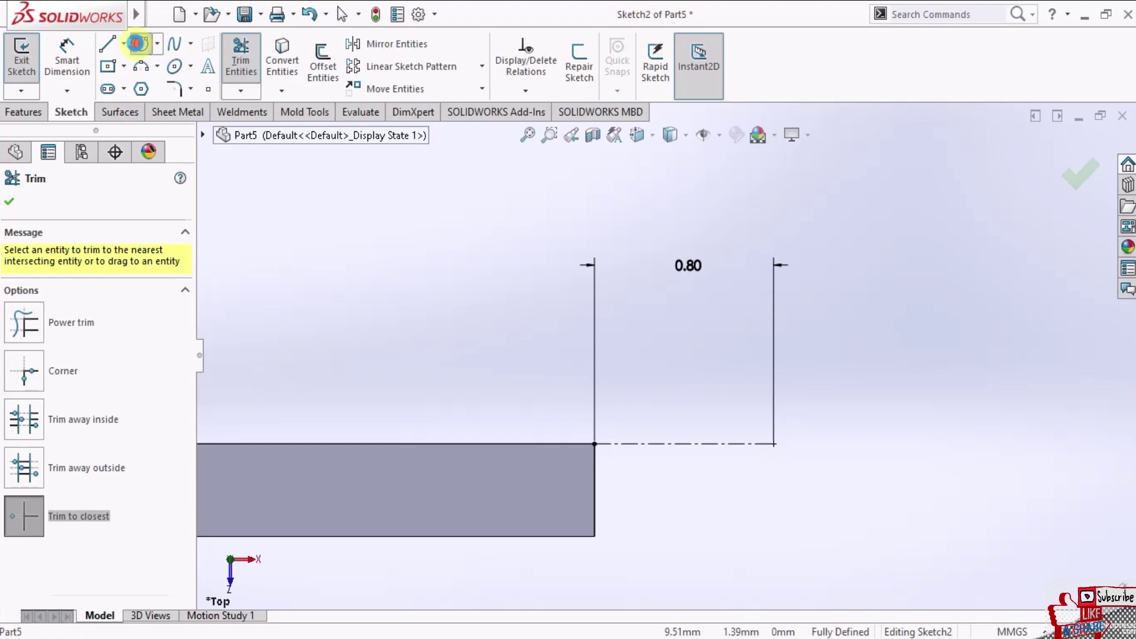
left_click(137, 44)
left_click(774, 444)
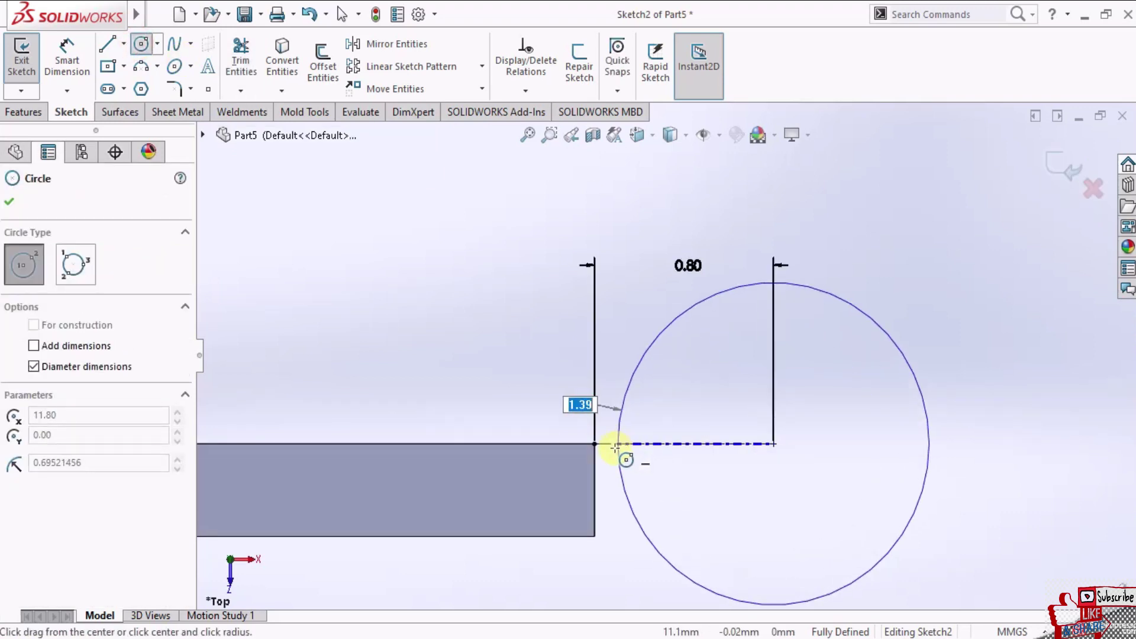
scroll(615, 446, "down", 3)
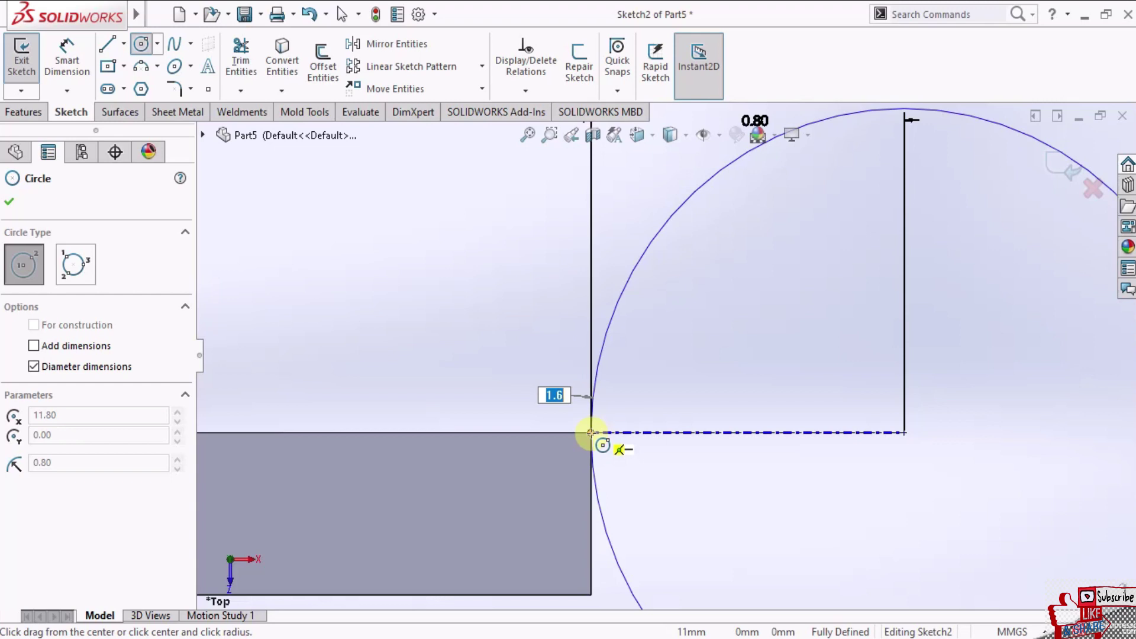
key("Escape")
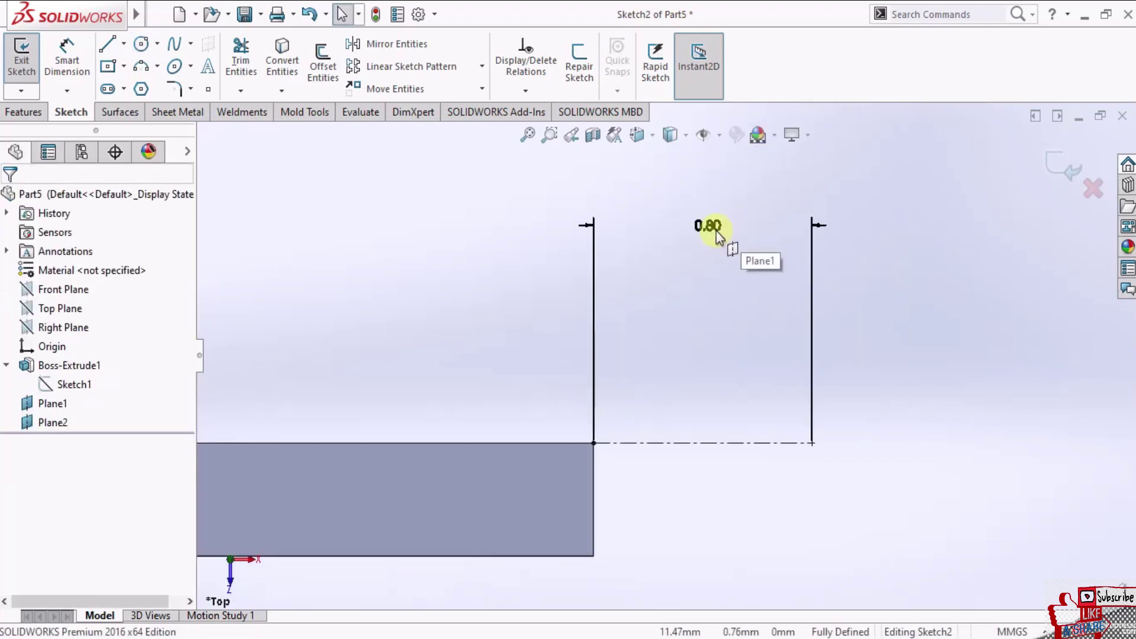
- Change the 0.80 dimension to 0.50
scroll(713, 234, "down", 2)
scroll(708, 252, "up", 1)
scroll(700, 257, "up", 2)
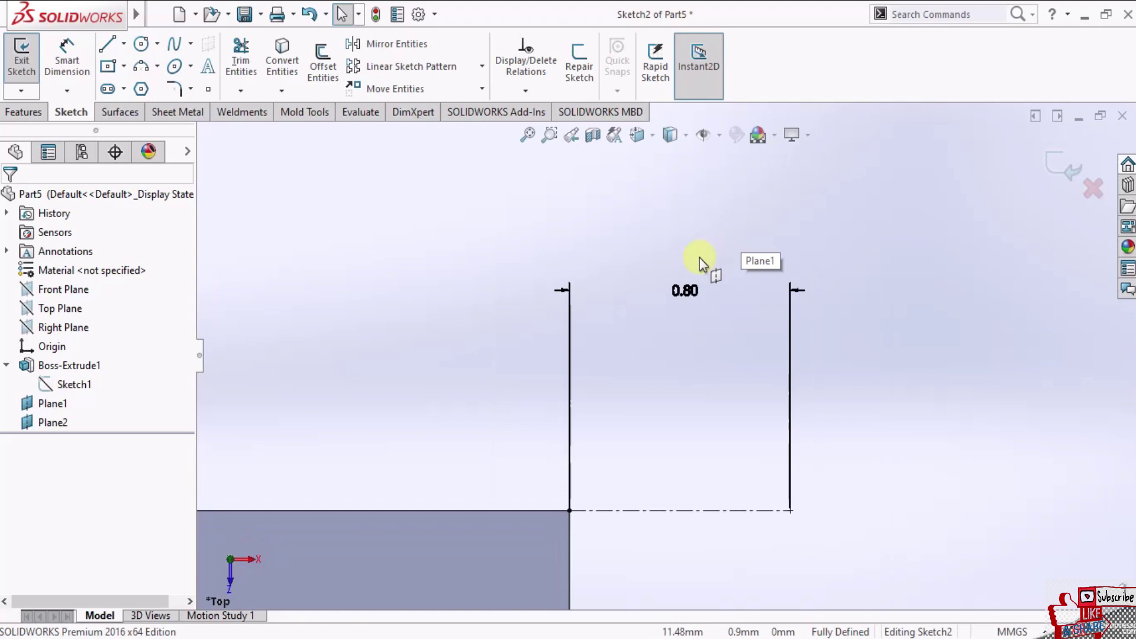
left_click(689, 292)
type("0.5")
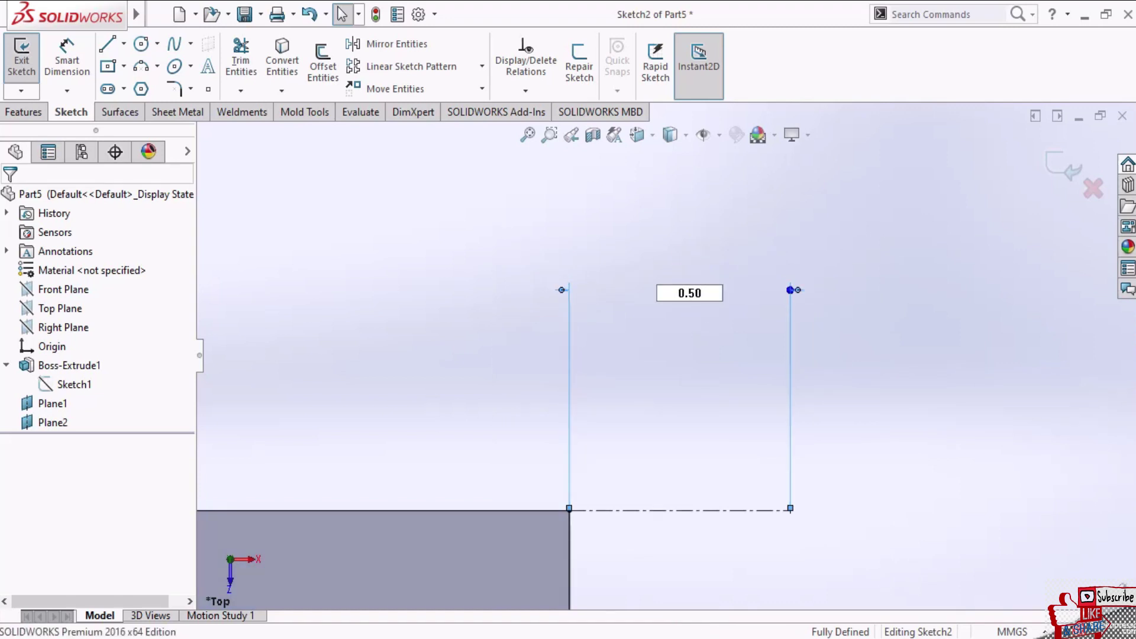
- Draw a new pin circle from the guide line's lower end out to the panel edge
left_click(150, 45)
left_click(708, 509)
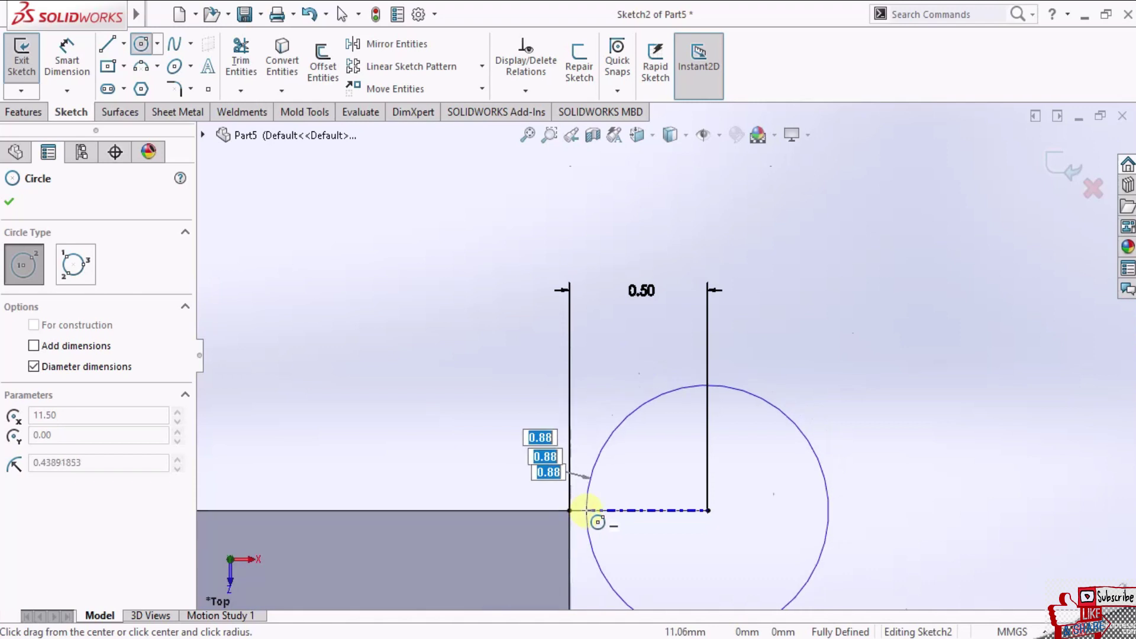
scroll(570, 509, "down", 3)
scroll(580, 468, "down", 2)
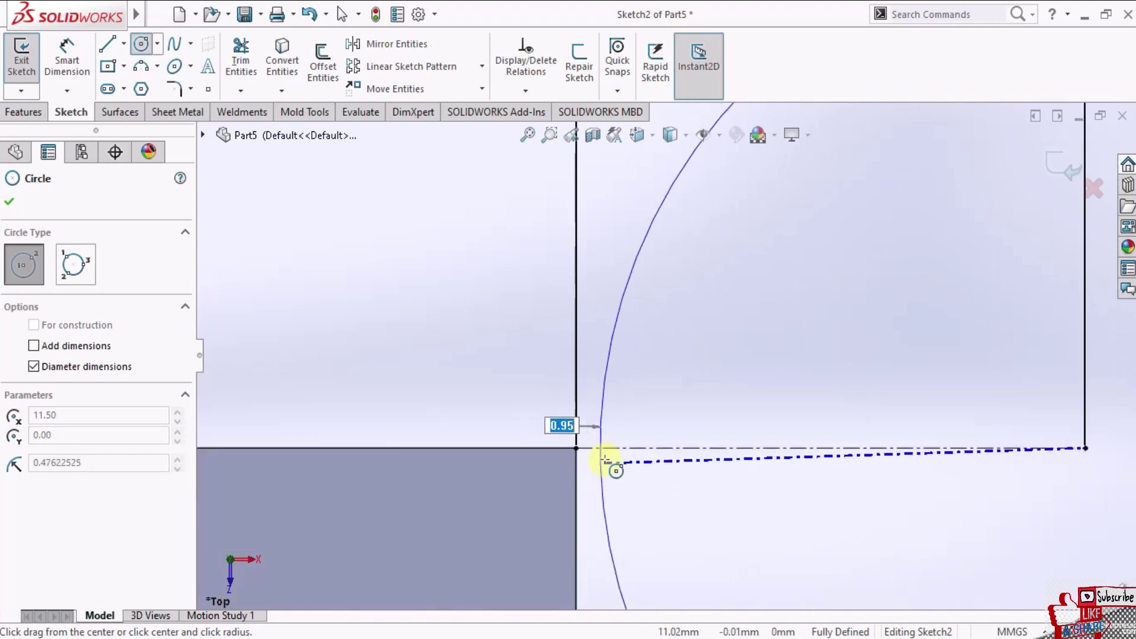
scroll(581, 458, "down", 2)
scroll(579, 447, "down", 2)
scroll(577, 435, "down", 2)
left_click(577, 432)
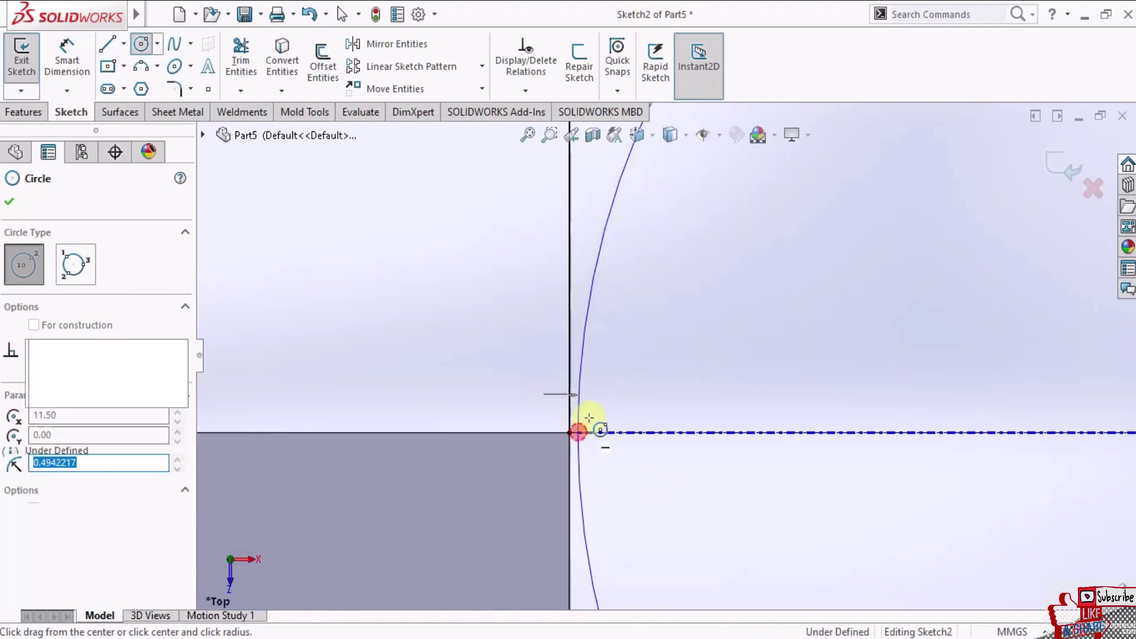
scroll(728, 436, "up", 2)
left_click(9, 202)
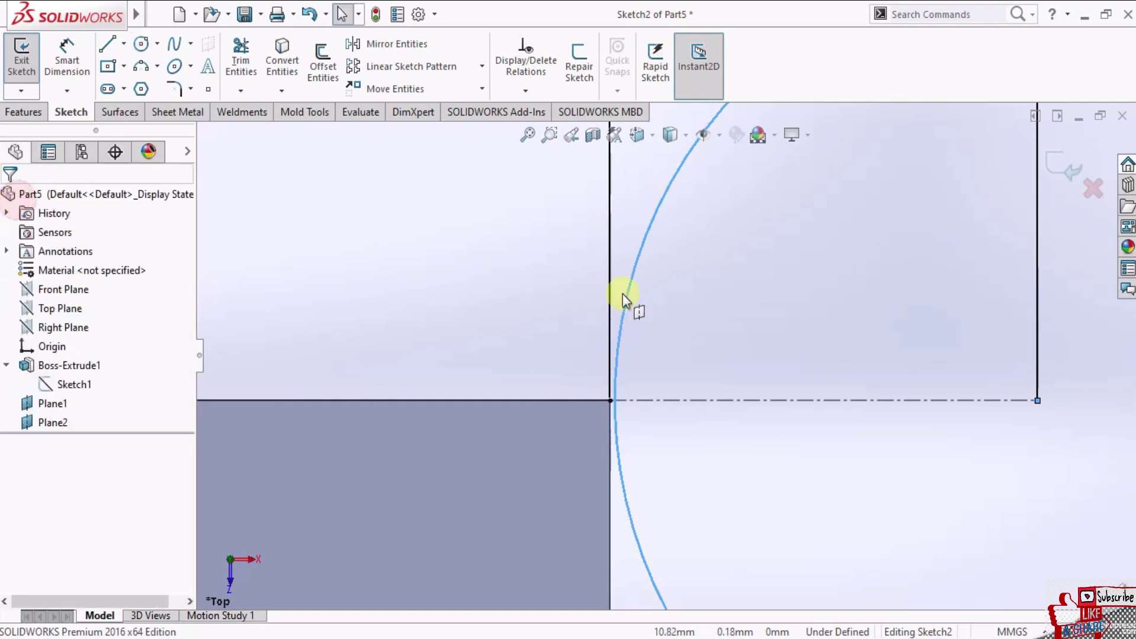
- Start an Extruded Boss/Base from the pin circle and inspect its preview
scroll(734, 316, "up", 3)
scroll(744, 309, "up", 3)
mouse_move(744, 310)
middle_mouse_down()
mouse_move(716, 303)
mouse_move(751, 345)
mouse_move(609, 398)
mouse_move(606, 363)
mouse_move(525, 335)
middle_mouse_up()
left_click(23, 112)
left_click(28, 59)
mouse_move(647, 381)
middle_mouse_down()
mouse_move(627, 320)
mouse_move(475, 313)
middle_mouse_up()
- Accept the pin extrusion, then edit Boss-Extrude2 to a 2.00 mm depth
left_click(682, 377)
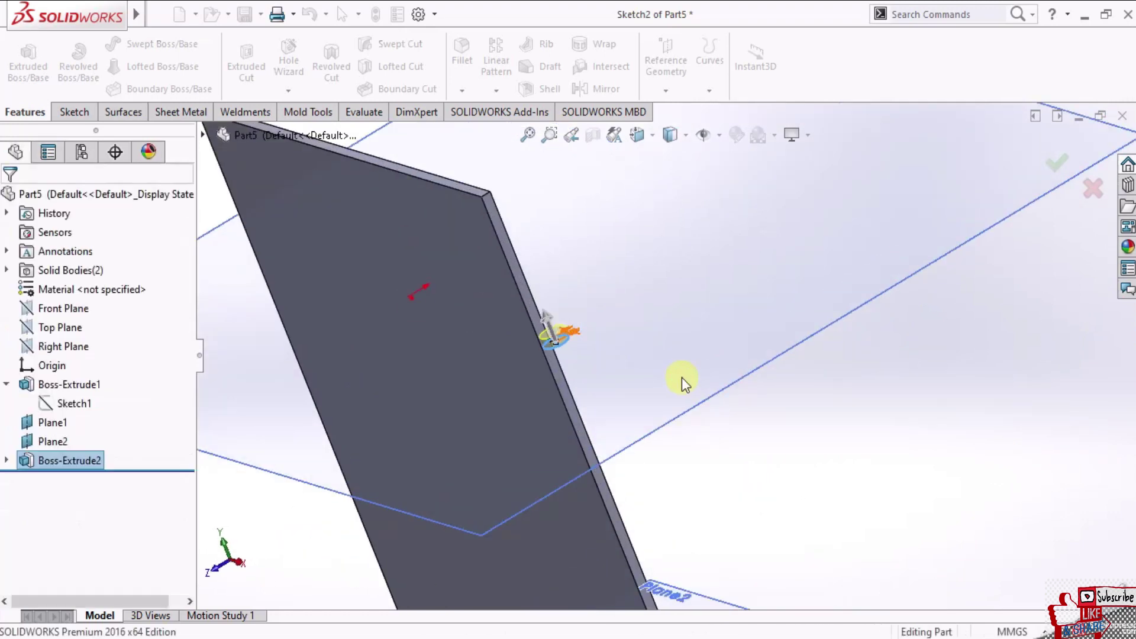
scroll(569, 357, "down", 2)
scroll(618, 340, "up", 3)
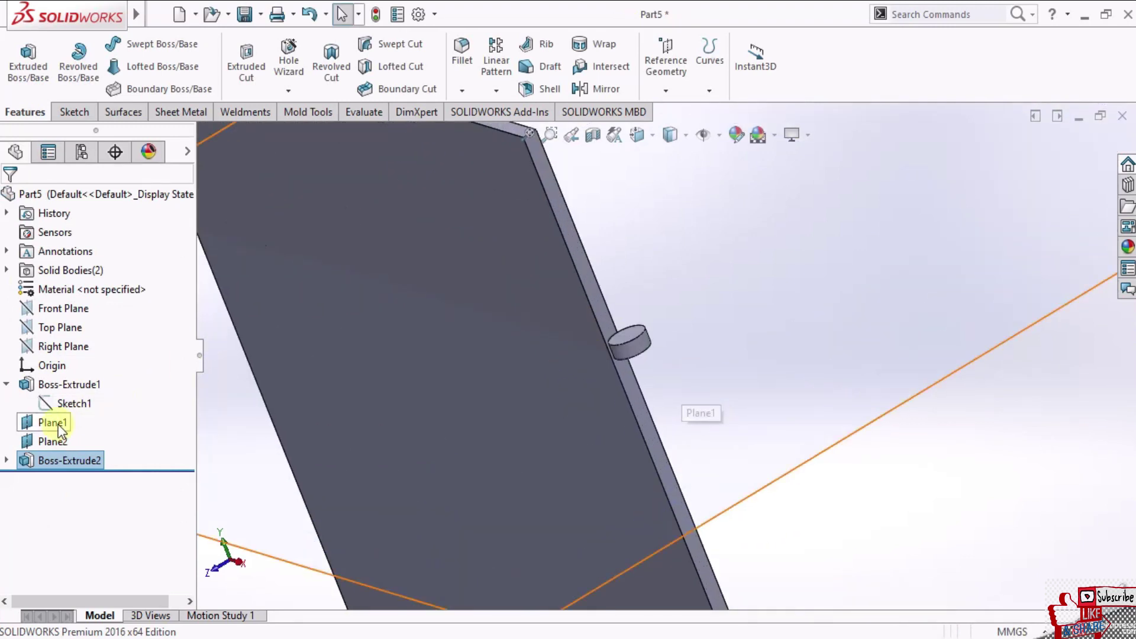
left_click(25, 460)
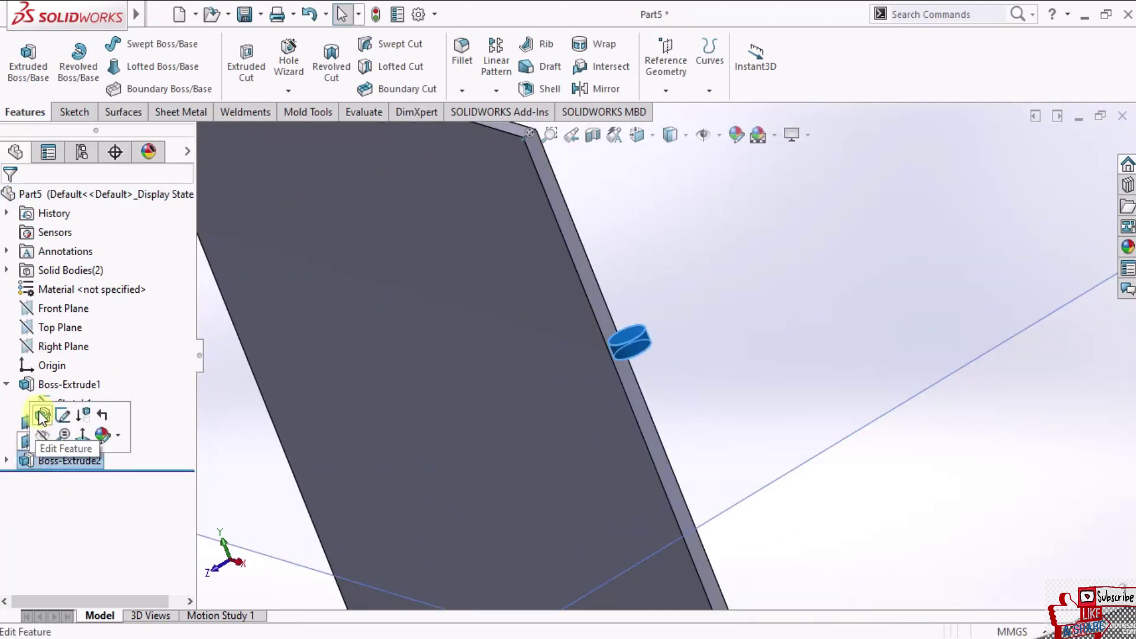
left_click(41, 416)
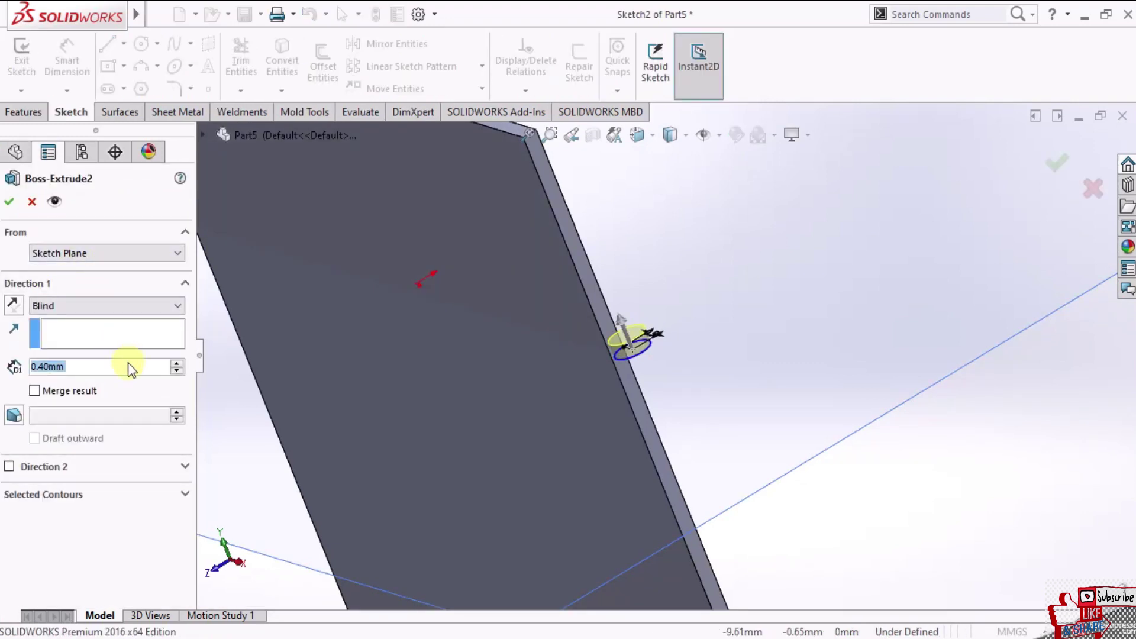
type("2")
key("Return")
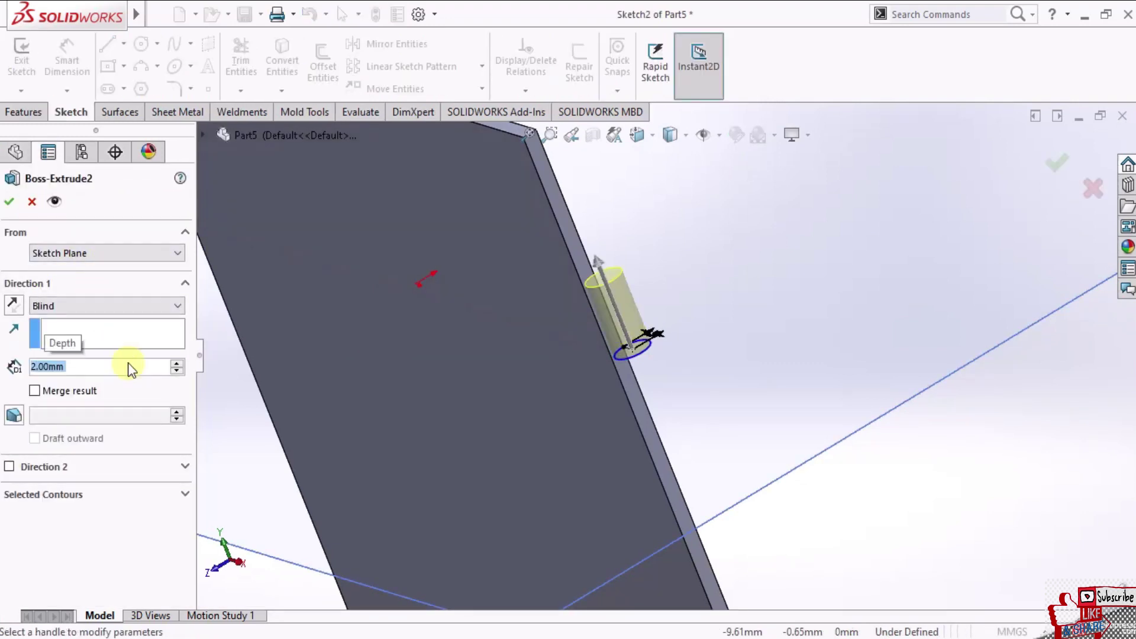
mouse_move(453, 440)
middle_mouse_down()
mouse_move(612, 314)
mouse_move(662, 322)
mouse_move(691, 228)
mouse_move(715, 304)
mouse_move(740, 319)
middle_mouse_up()
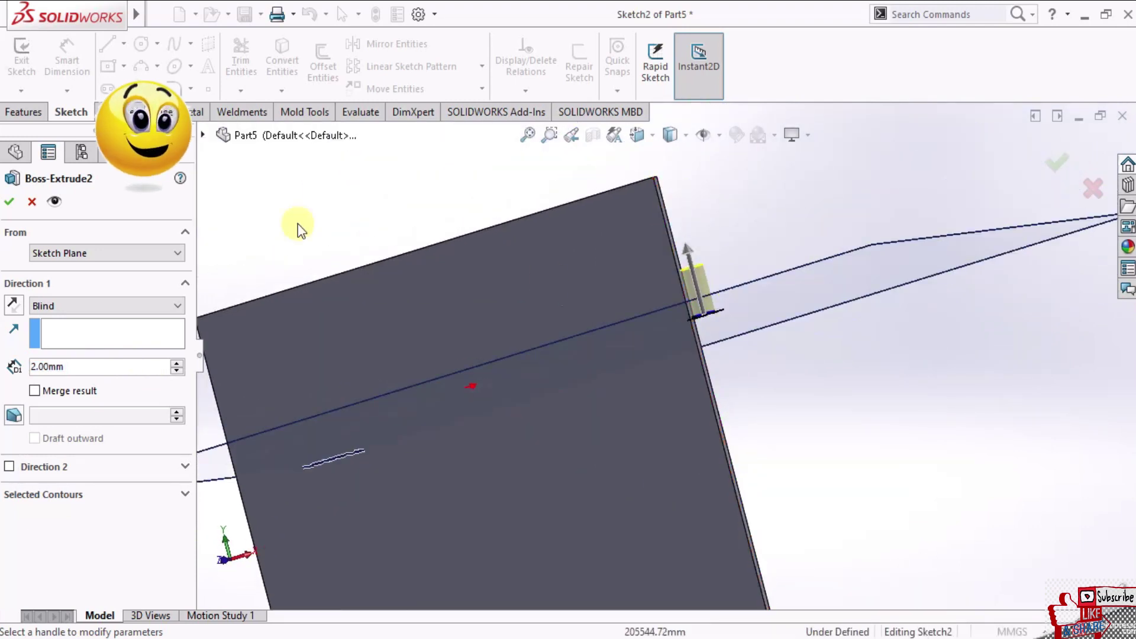
left_click(9, 202)
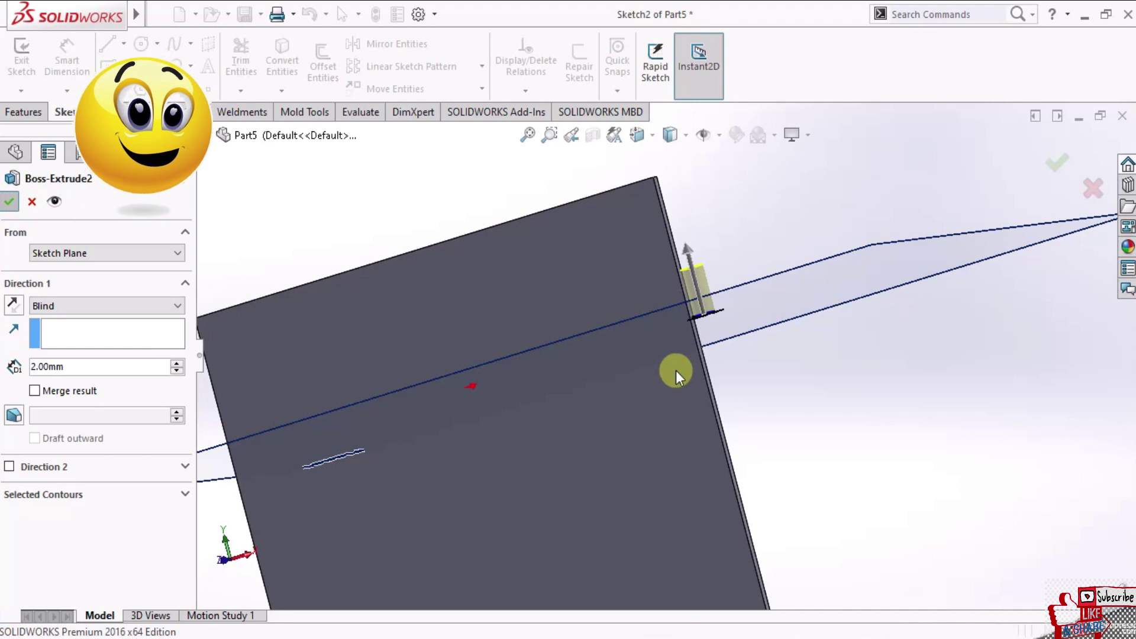
- Orbit to the hinge cylinder's flat end face and start a sketch on it
scroll(724, 410, "up", 5)
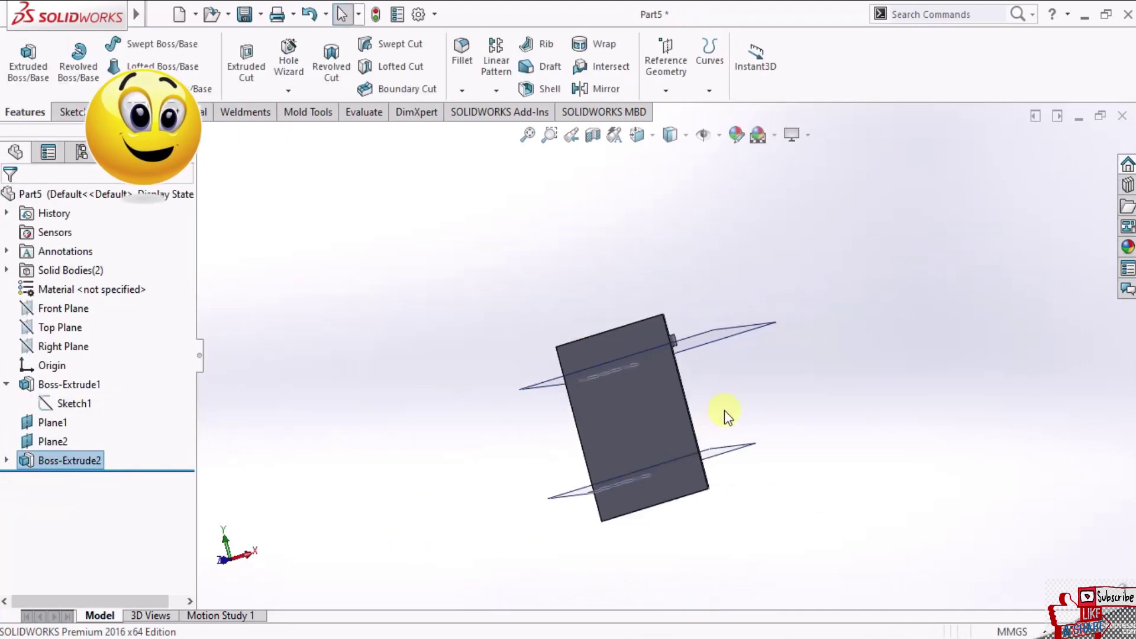
scroll(725, 410, "down", 3)
scroll(701, 435, "down", 2)
scroll(707, 465, "up", 1)
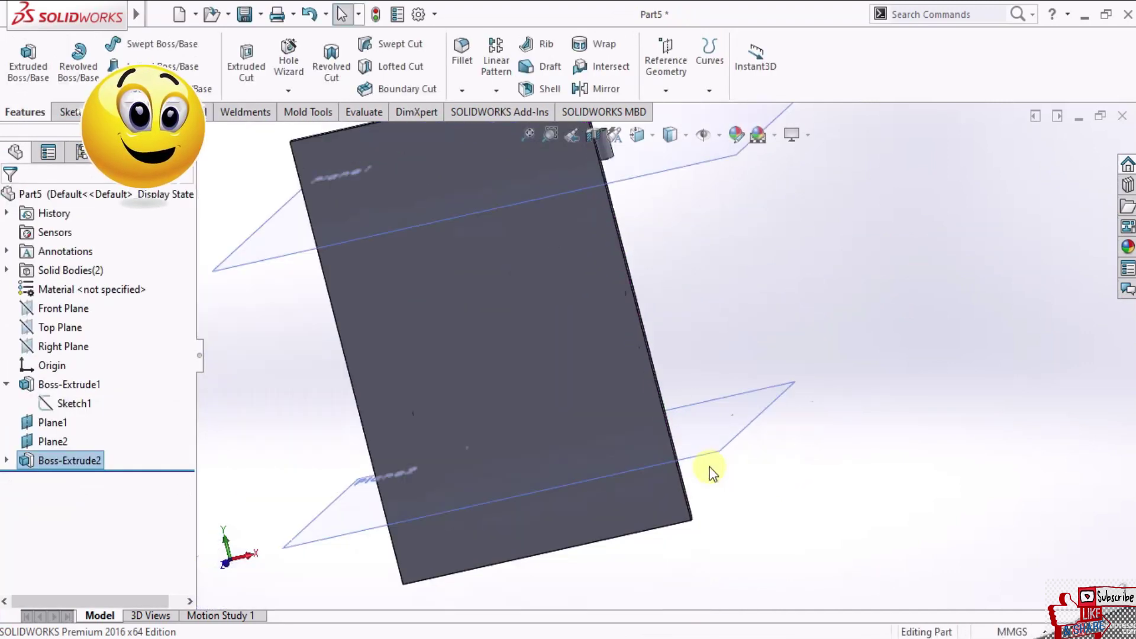
mouse_move(679, 360)
middle_mouse_down()
mouse_move(584, 355)
mouse_move(497, 381)
mouse_move(452, 332)
mouse_move(472, 241)
mouse_move(467, 200)
middle_mouse_up()
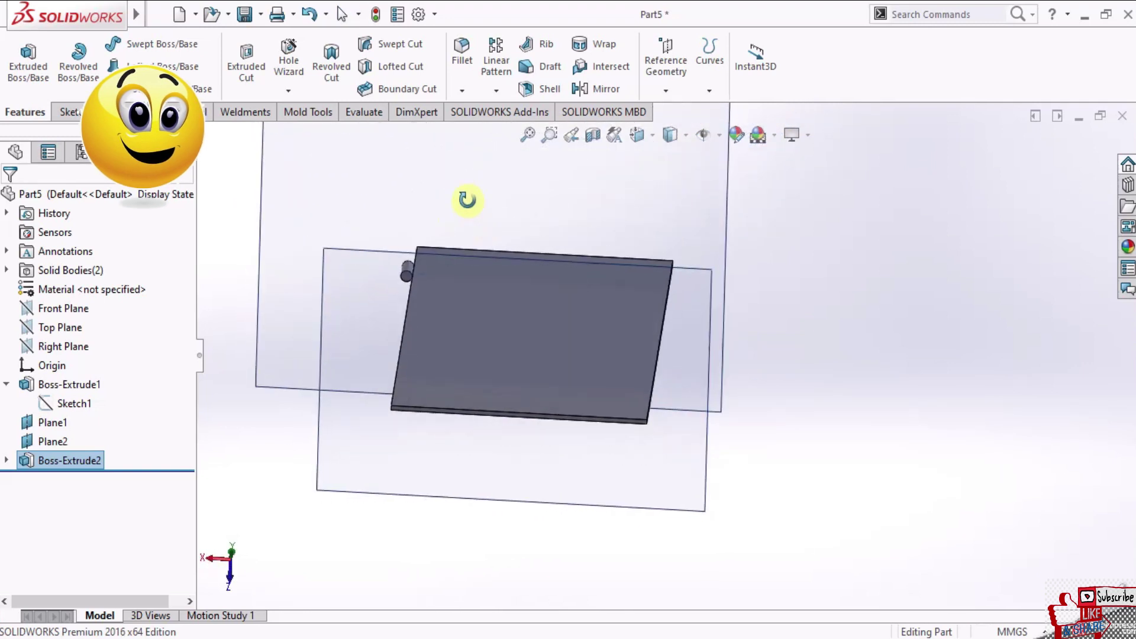
scroll(414, 290, "down", 3)
mouse_move(487, 330)
middle_mouse_down()
mouse_move(552, 367)
mouse_move(515, 342)
middle_mouse_up()
scroll(474, 308, "down", 2)
left_click(480, 289)
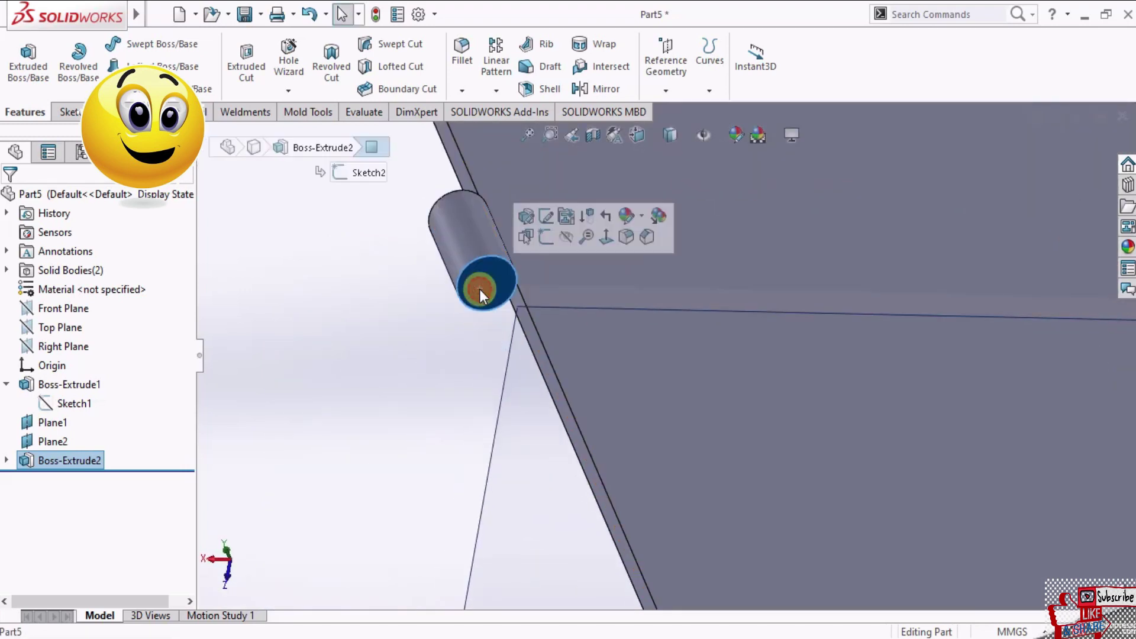
left_click(545, 237)
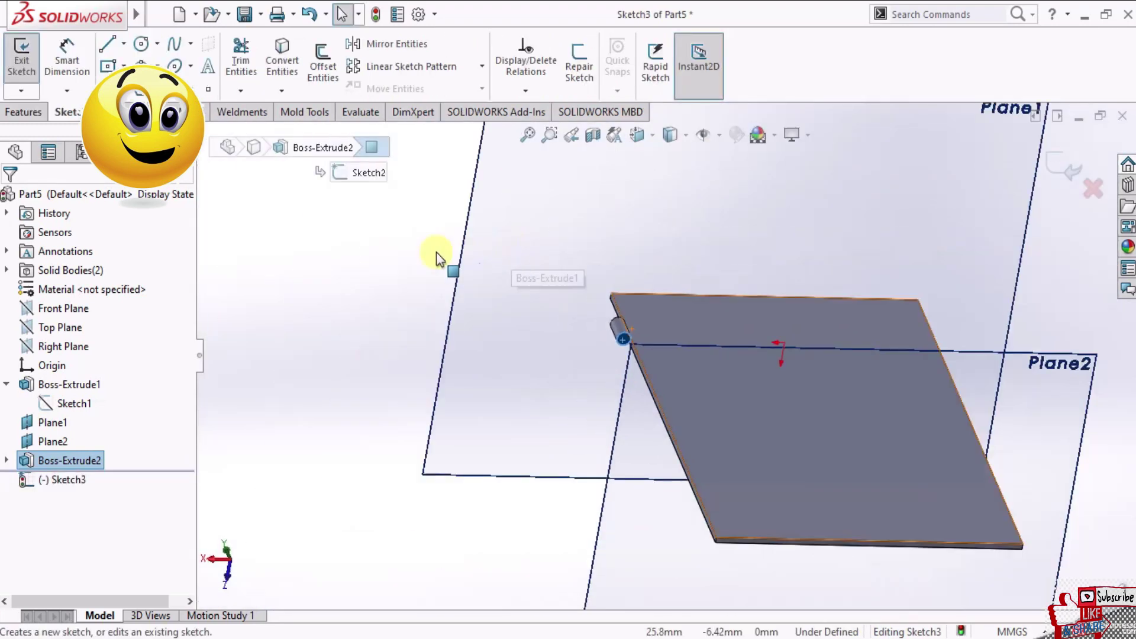
- Begin a circle at the end face's centre, then cancel it
left_click(140, 44)
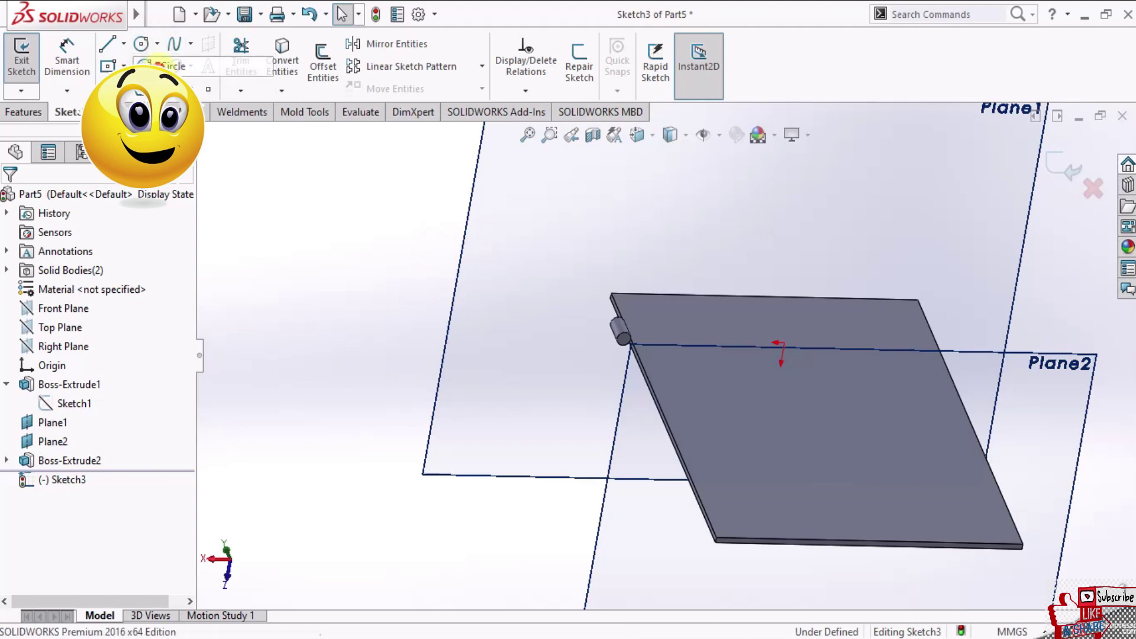
scroll(632, 342, "down", 3)
scroll(633, 342, "down", 2)
scroll(627, 341, "down", 2)
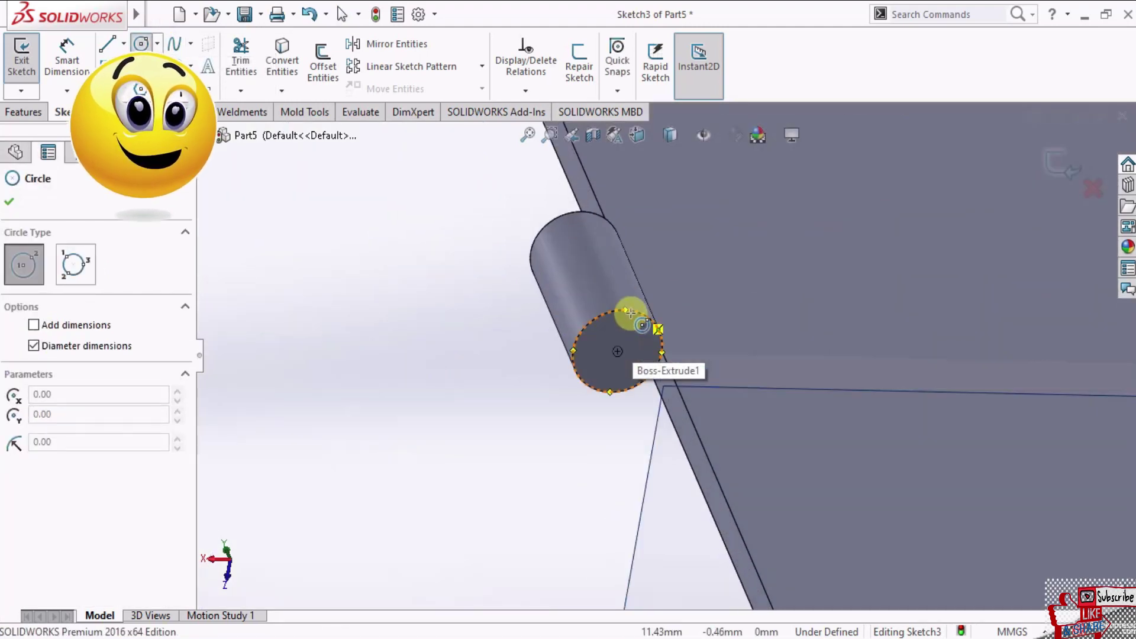
left_click(618, 350)
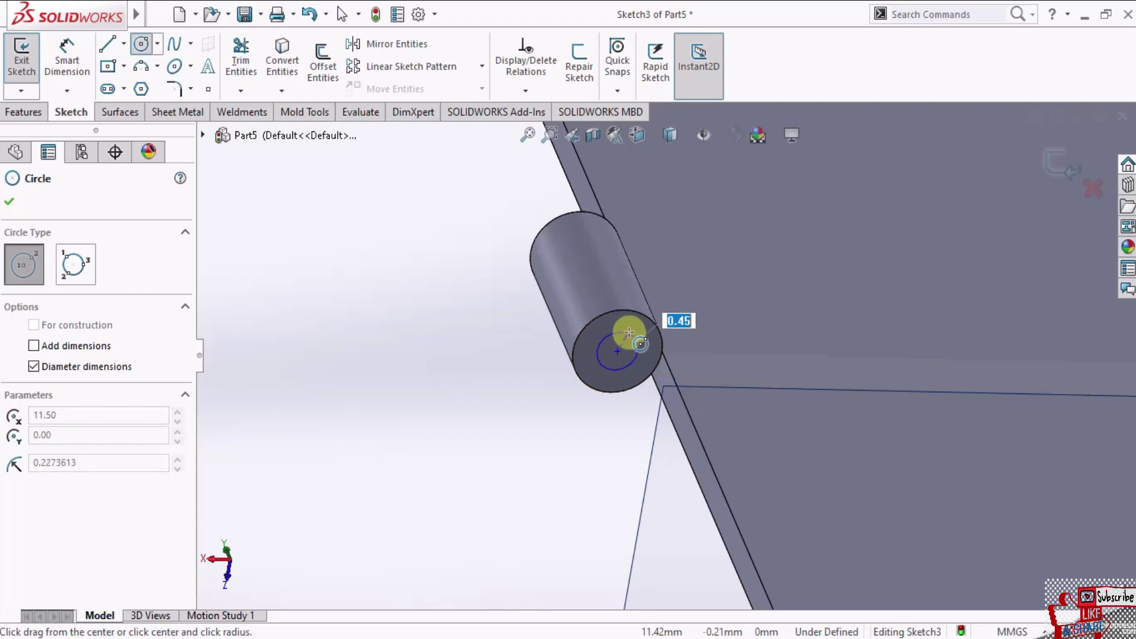
key("Escape")
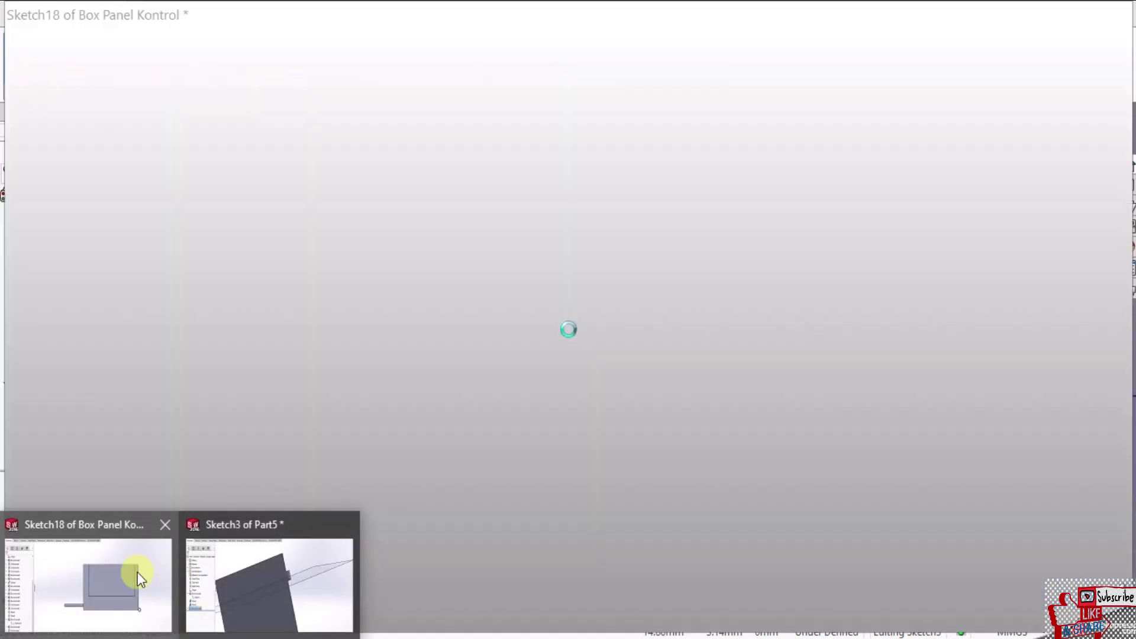
- Read the hinge hole's radius in Box Panel Kontrol with a circle preview, then exit Sketch18
left_click(137, 573)
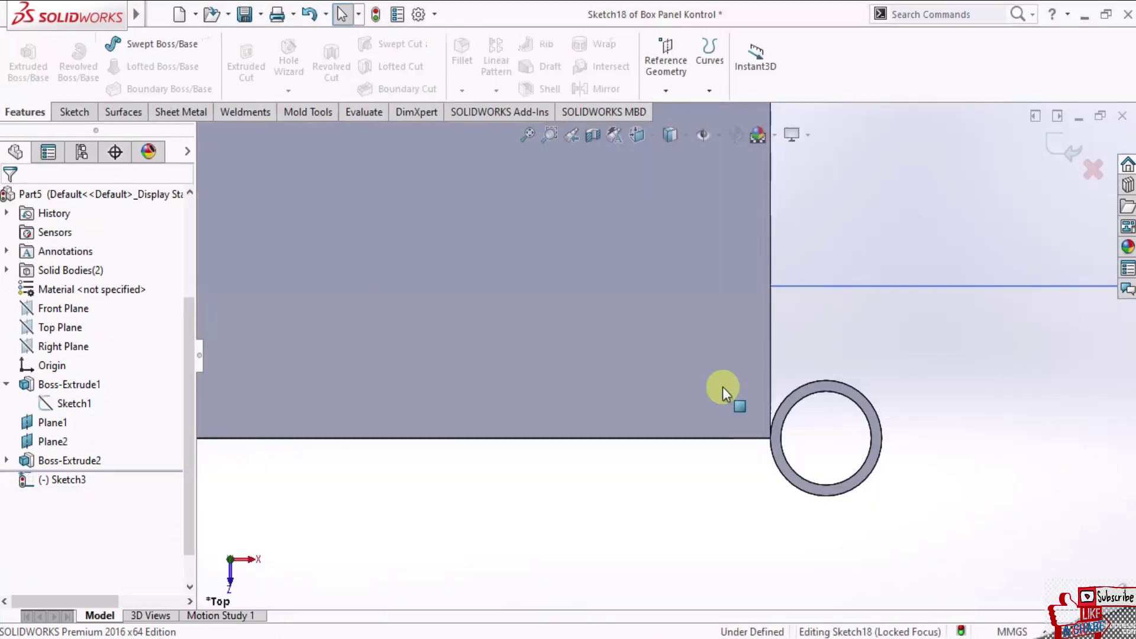
left_click(828, 396)
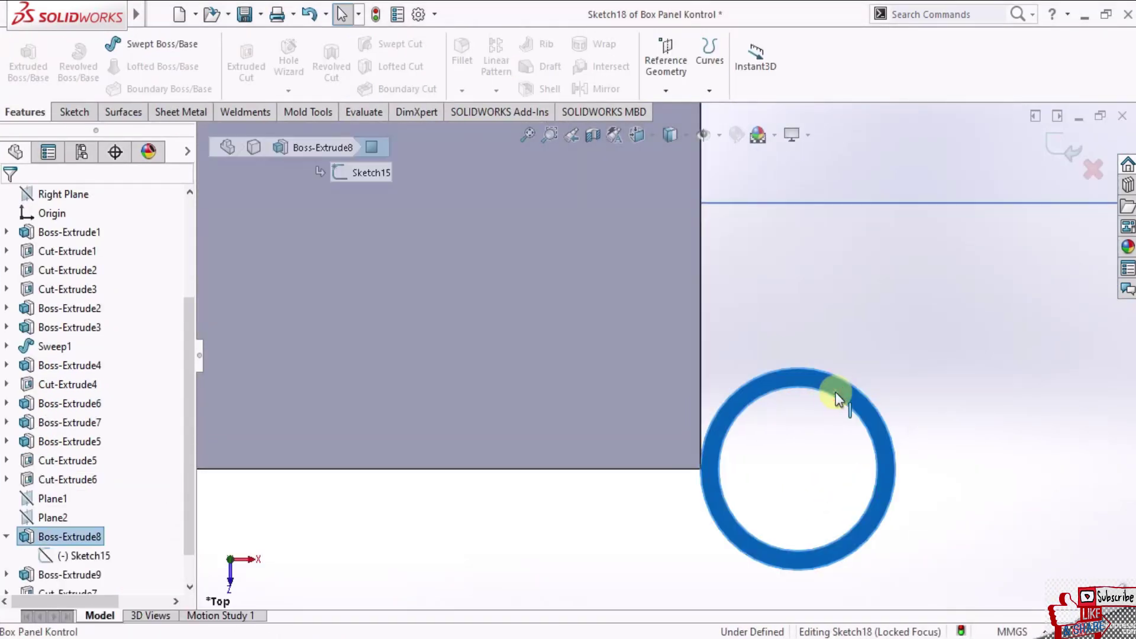
scroll(837, 399, "up", 2)
left_click(86, 115)
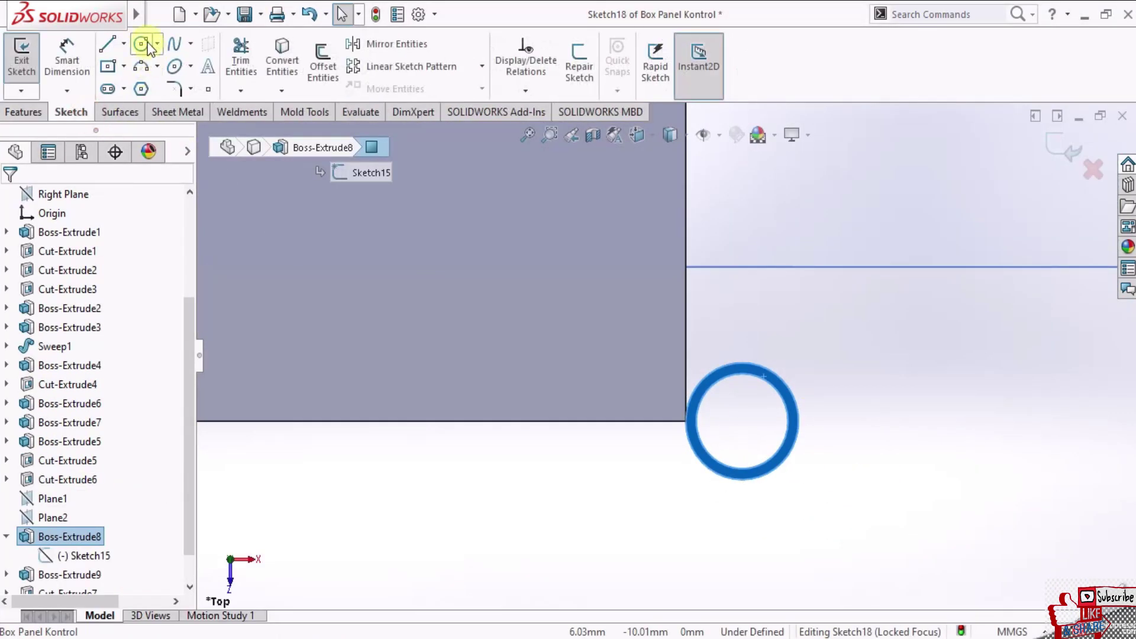
scroll(780, 405, "down", 3)
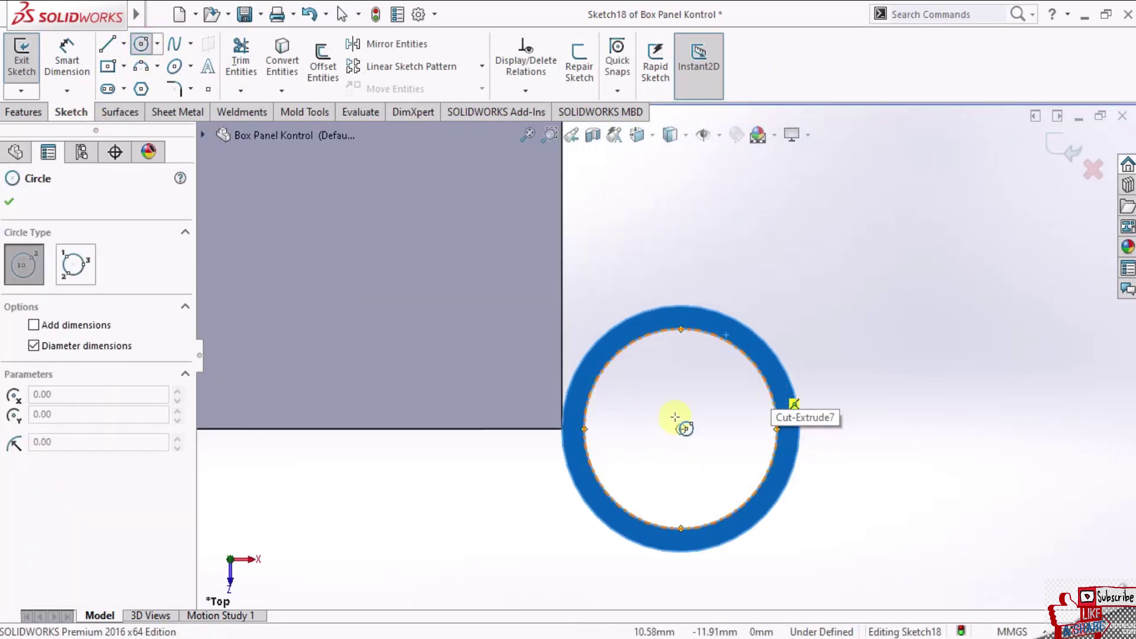
left_click(681, 430)
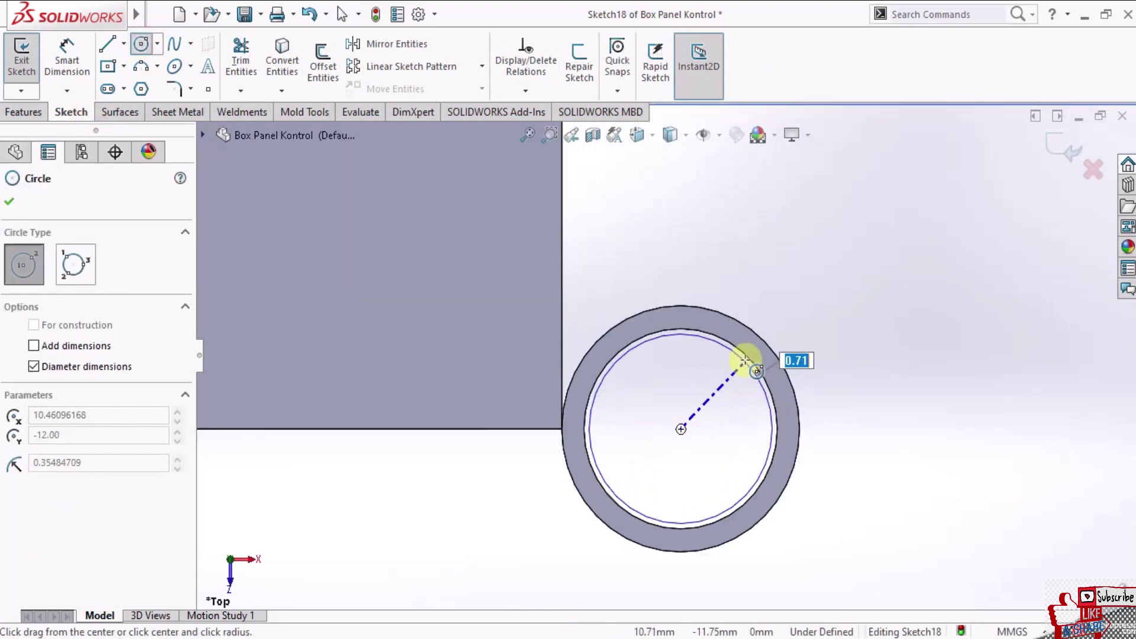
key("Escape")
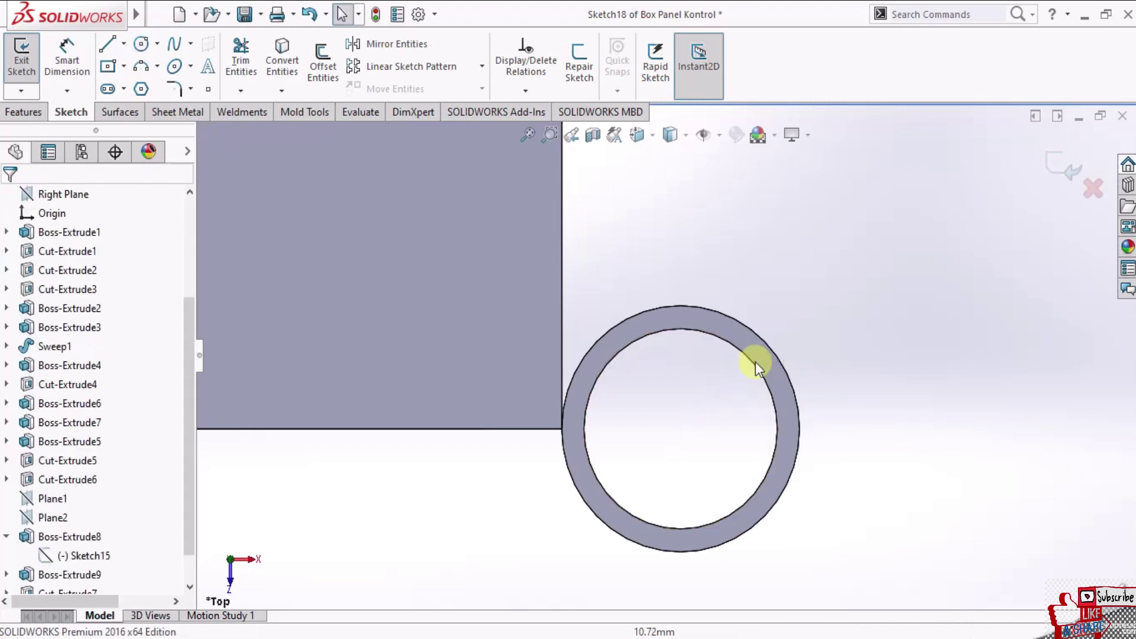
left_click(1063, 162)
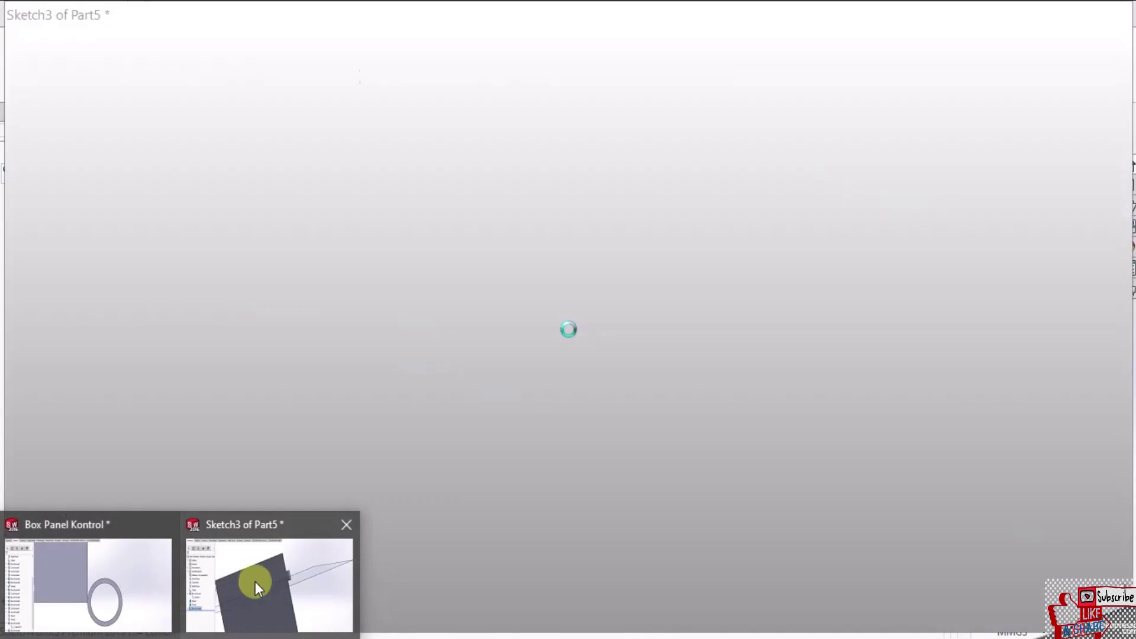
- In Part5's Sketch3, draw a 0.75 mm circle centred on the hinge cylinder's end face
key("ctrl+Tab")
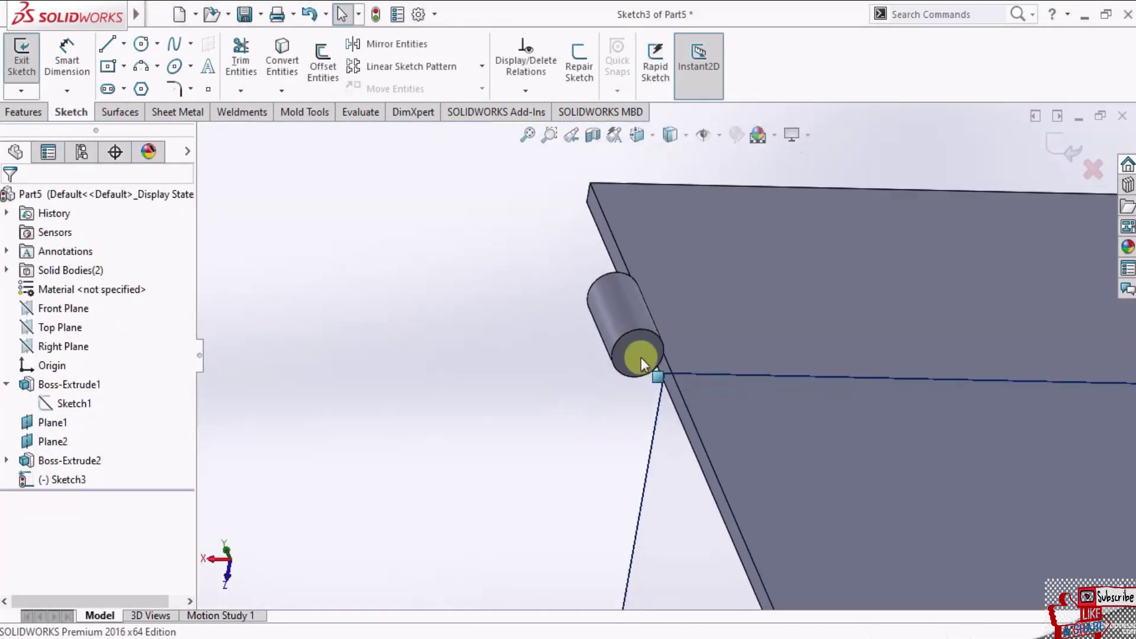
mouse_move(657, 357)
middle_mouse_down()
mouse_move(672, 362)
mouse_move(707, 447)
mouse_move(681, 390)
mouse_move(628, 349)
middle_mouse_up()
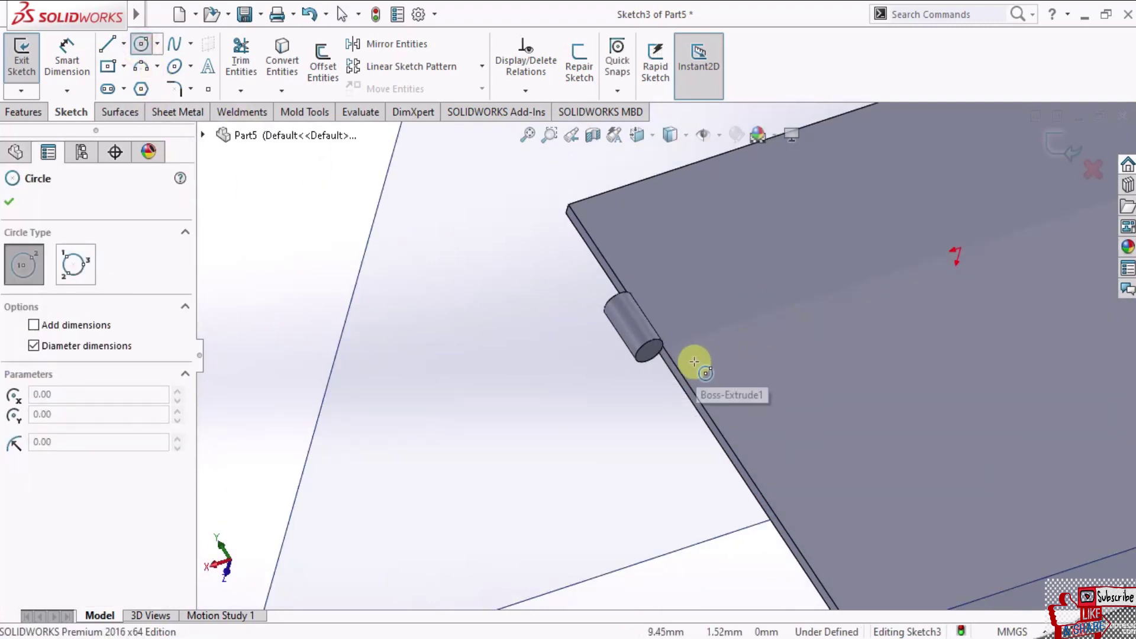
middle_click_drag(692, 362, 669, 329)
scroll(669, 329, "down", 3)
scroll(658, 323, "down", 3)
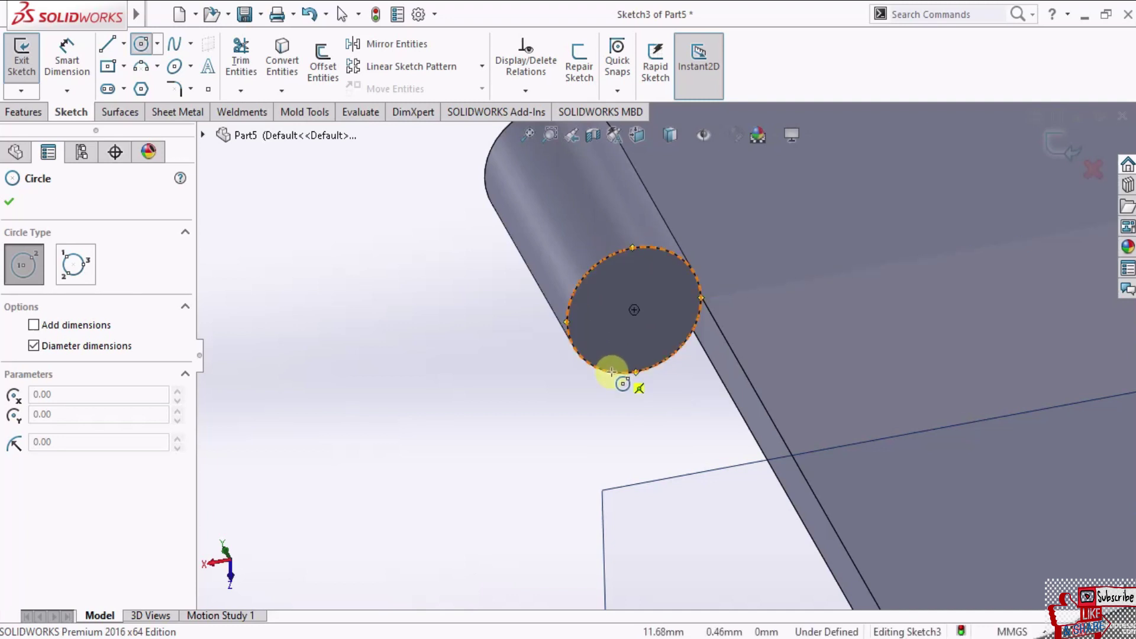
left_click(633, 309)
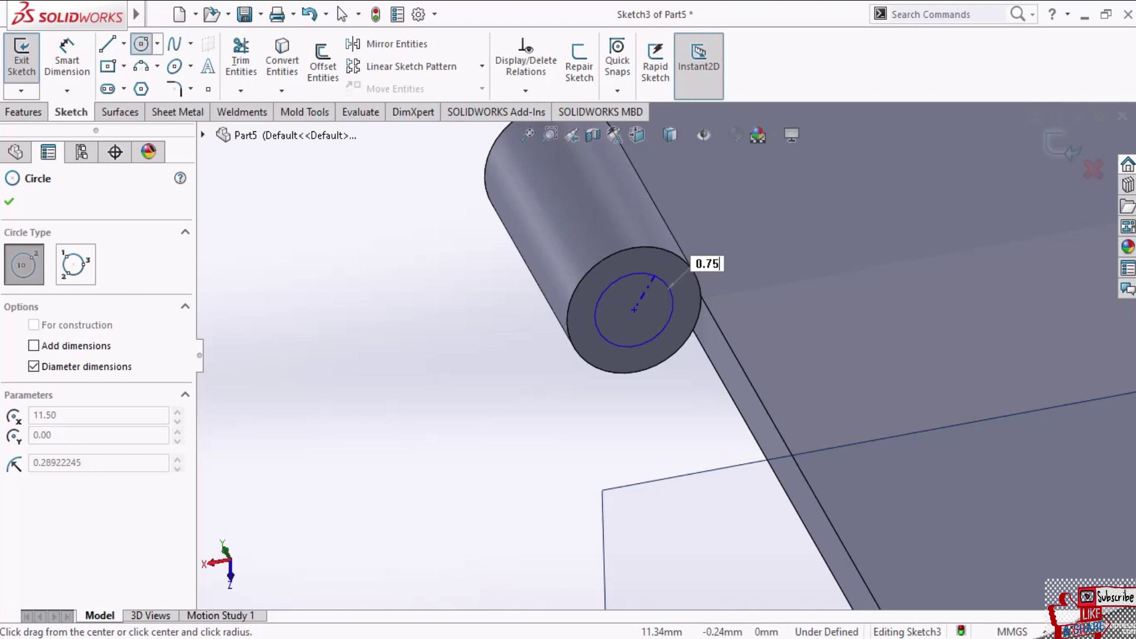
left_click(656, 279)
key("Escape")
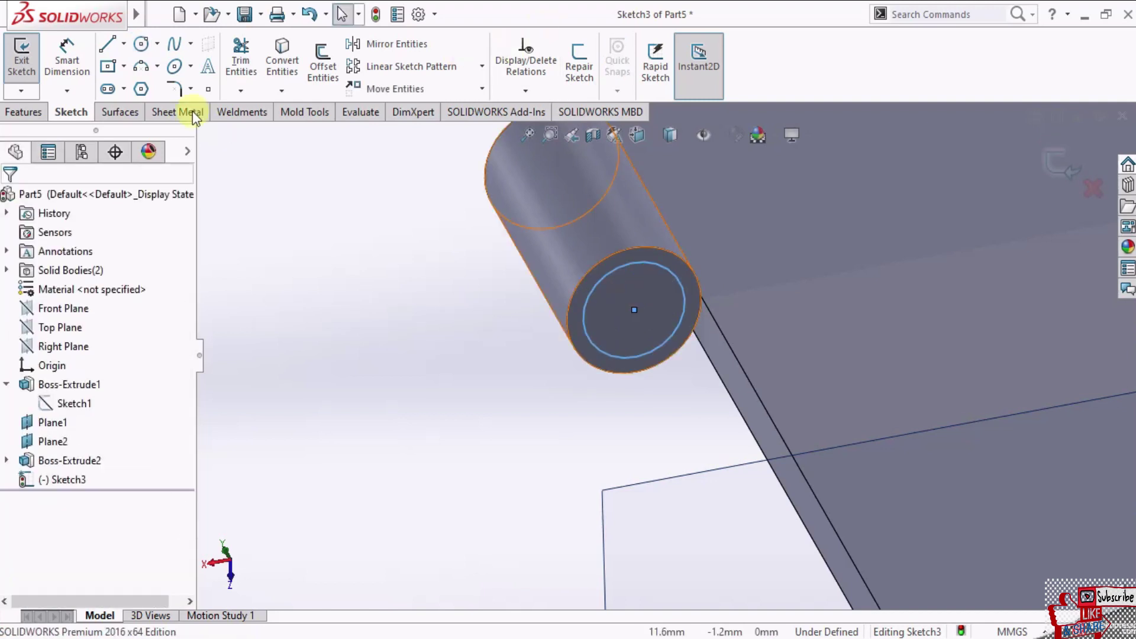
left_click(23, 113)
- Extrude the 0.75 mm circle to a depth of 2.00 mm as Boss-Extrude3
left_click(27, 65)
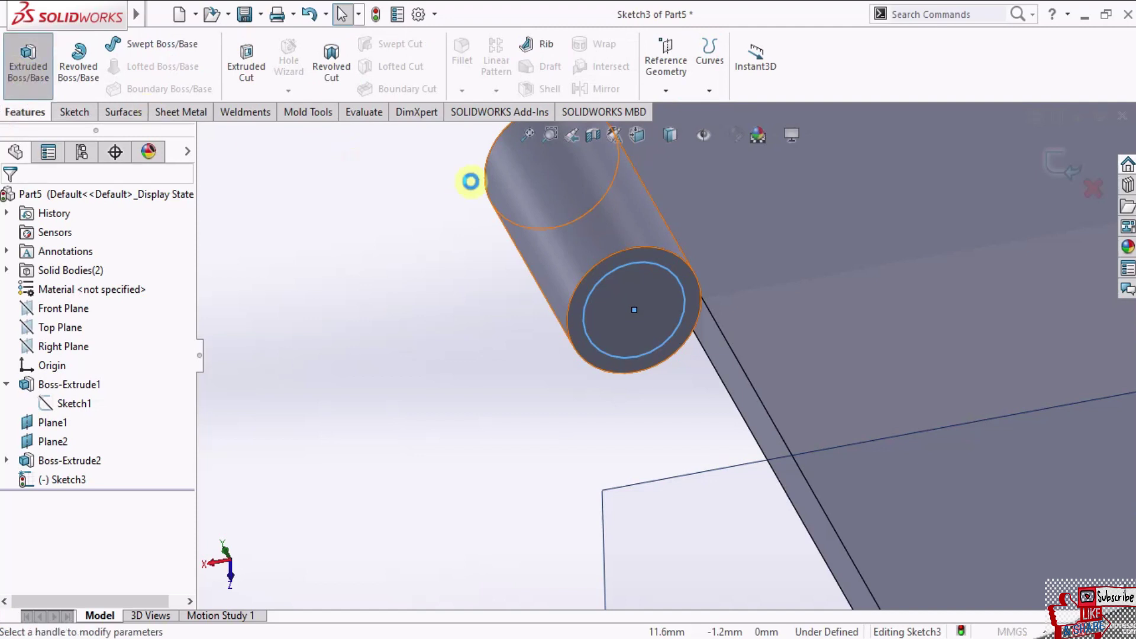
scroll(766, 301, "up", 5)
mouse_move(766, 301)
middle_mouse_down()
mouse_move(733, 338)
mouse_move(787, 352)
middle_mouse_up()
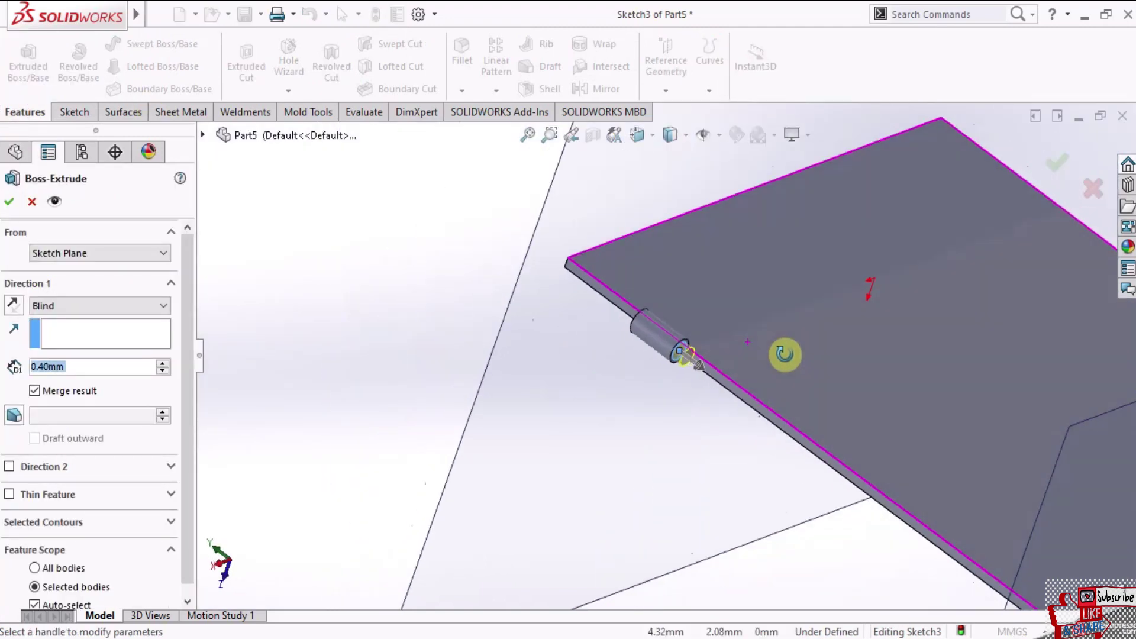
left_click(166, 363)
type("2")
key("Return")
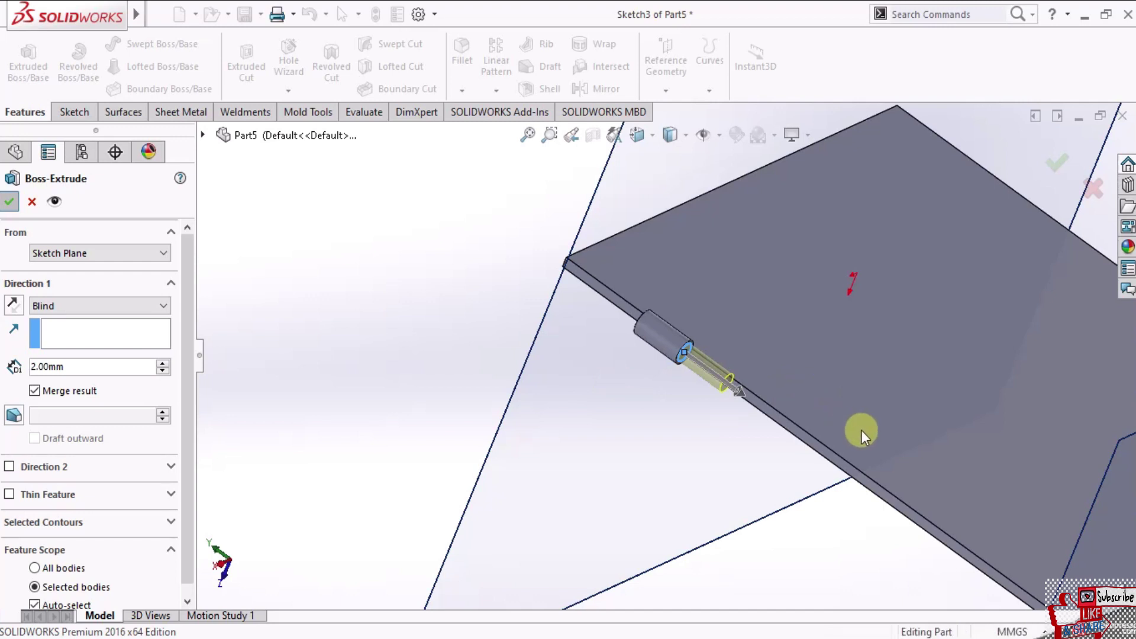
scroll(862, 435, "up", 3)
scroll(862, 436, "up", 4)
mouse_move(862, 436)
middle_mouse_down()
mouse_move(963, 280)
mouse_move(657, 465)
middle_mouse_up()
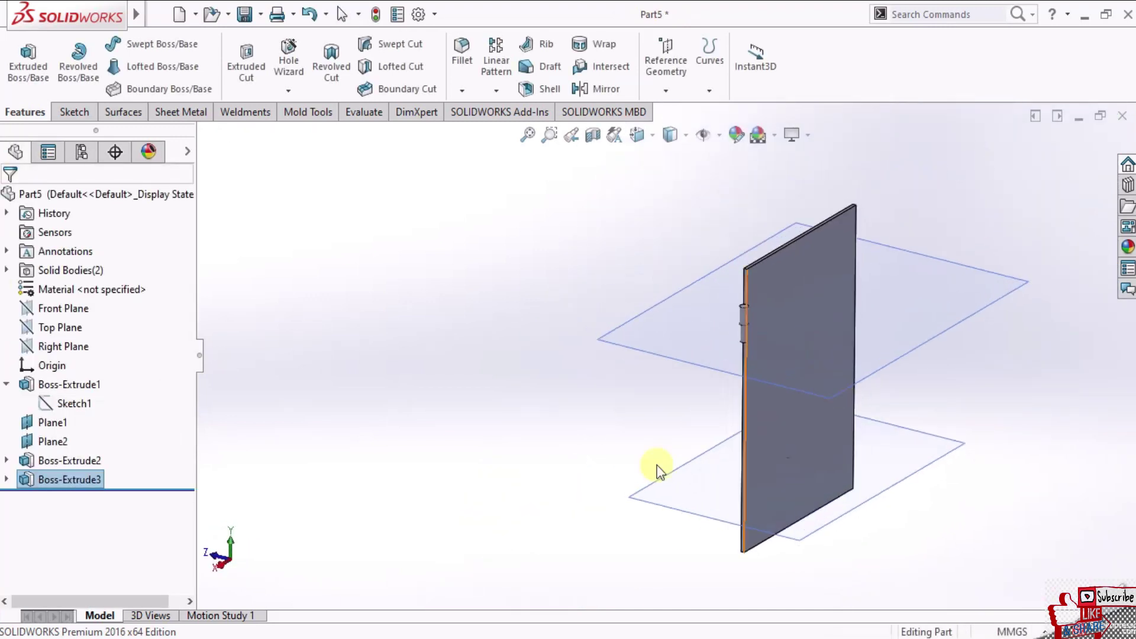
- Orient the view face-on to the planes and start Sketch4 on Plane2
middle_click_drag(741, 473, 651, 251)
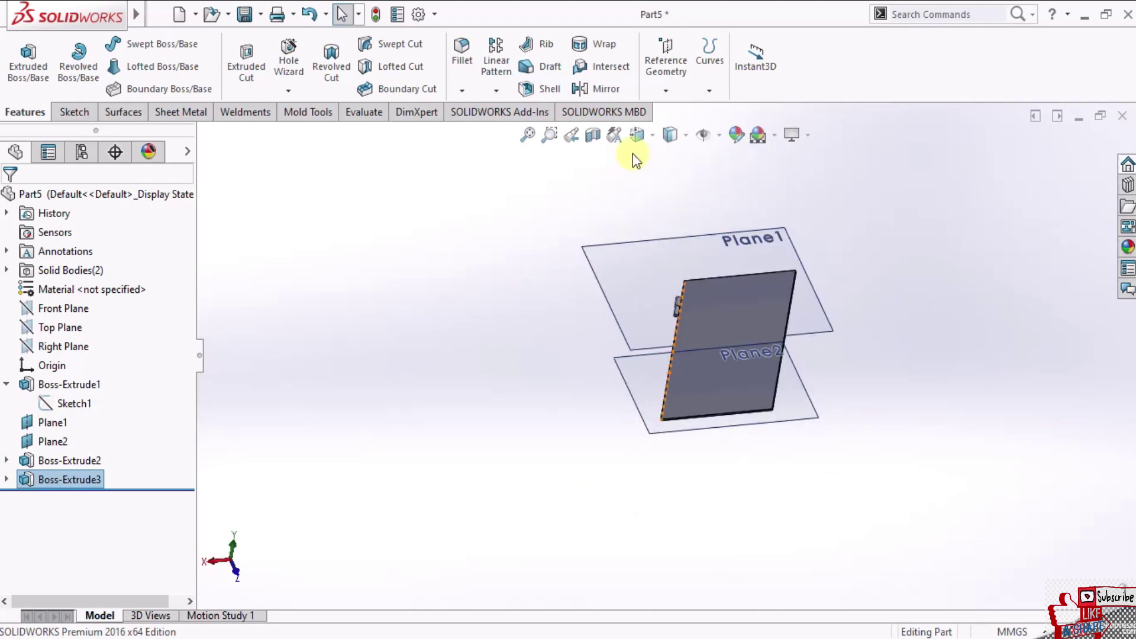
left_click(628, 139)
left_click(715, 434)
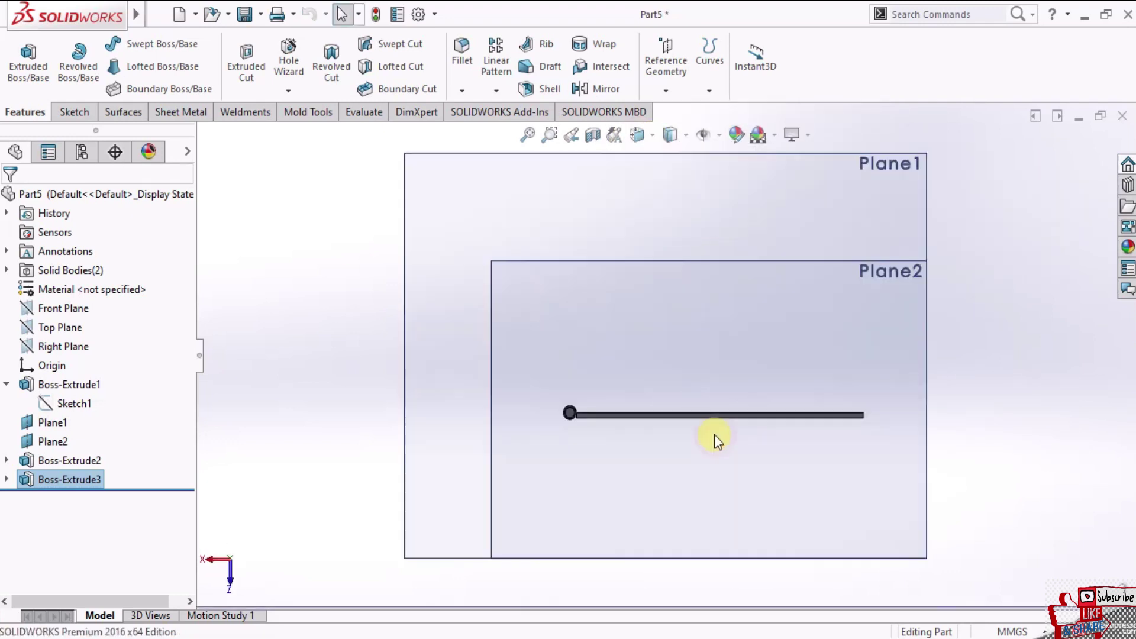
mouse_move(641, 408)
middle_mouse_down()
mouse_move(645, 477)
mouse_move(629, 371)
middle_mouse_up()
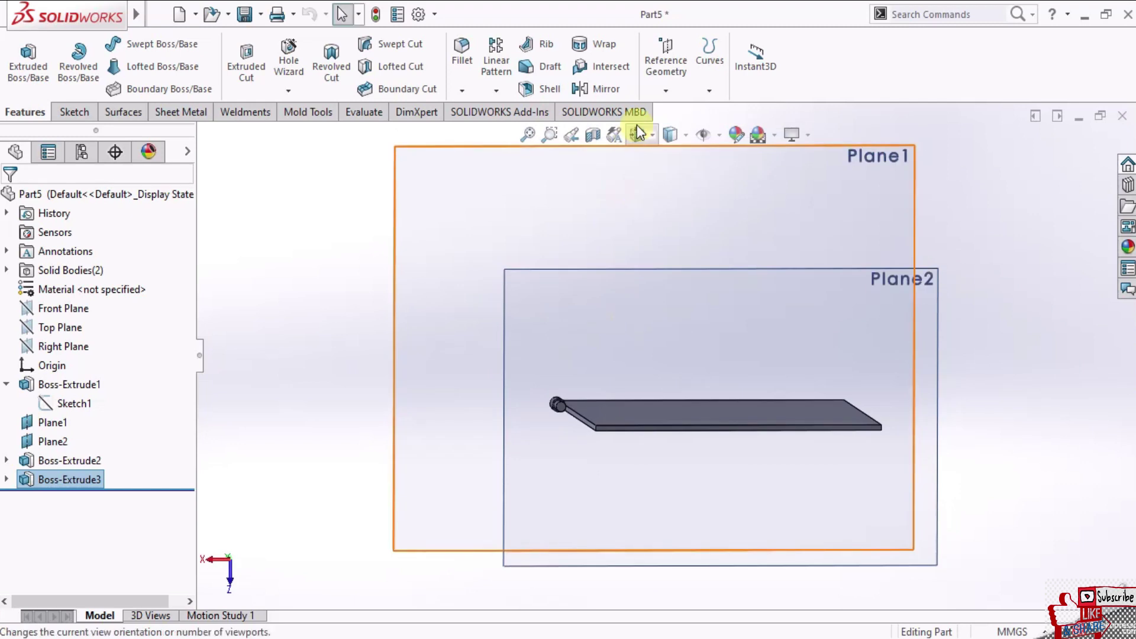
left_click(637, 126)
left_click(676, 388)
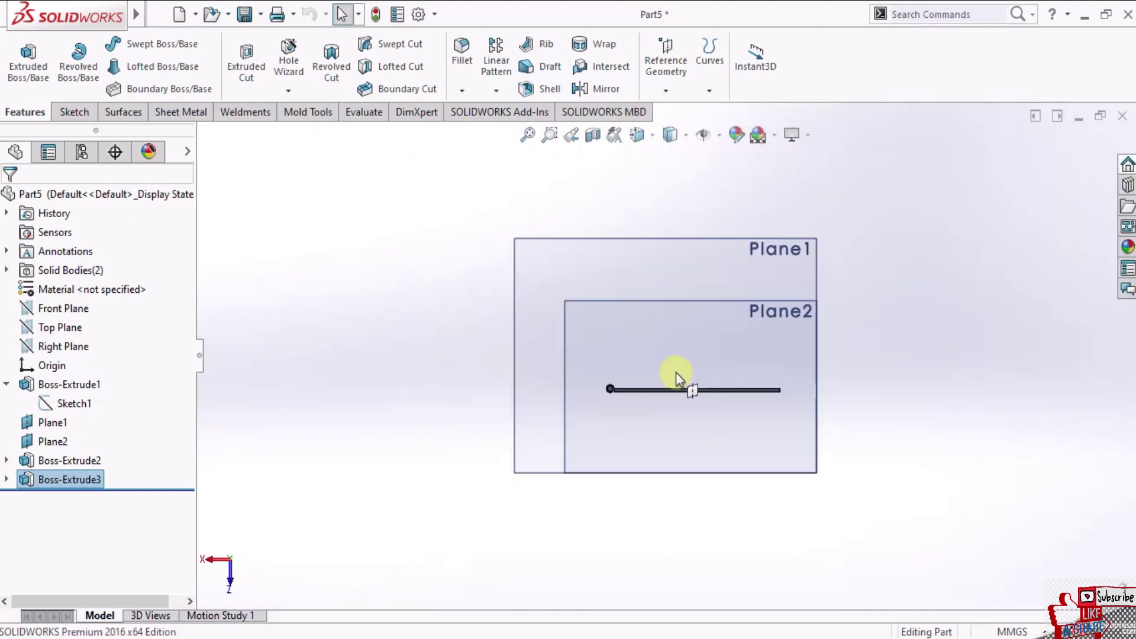
left_click(542, 479)
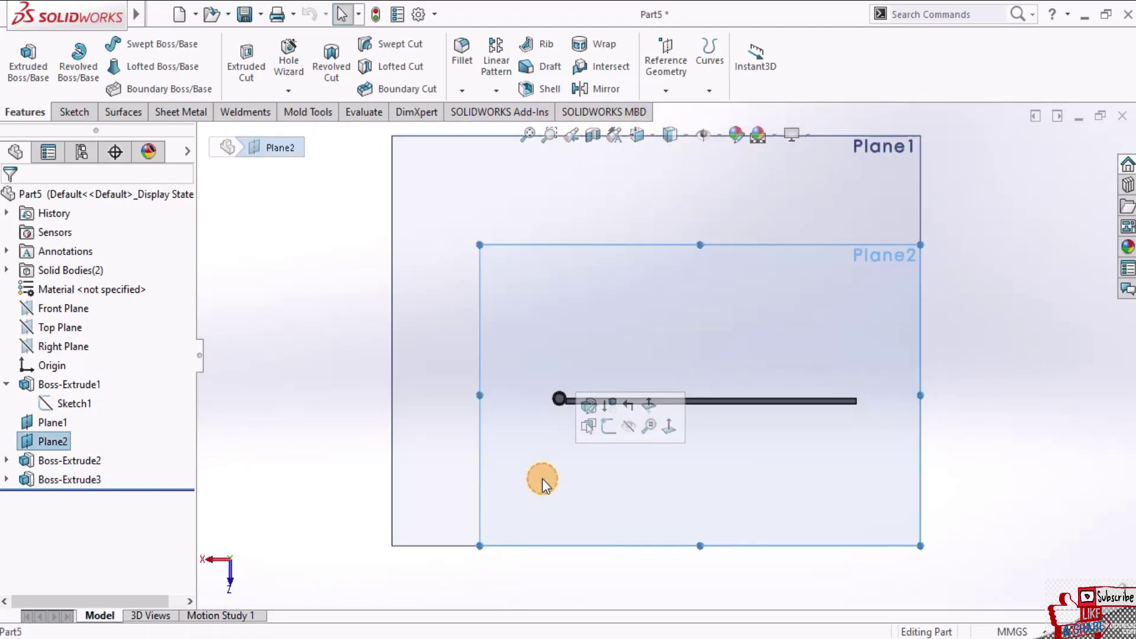
left_click(607, 429)
- Project the hinge cylinder's outer edge as a fully defined 0.99 mm circle, then orbit to check
scroll(580, 385, "down", 3)
scroll(592, 355, "down", 2)
scroll(610, 363, "down", 2)
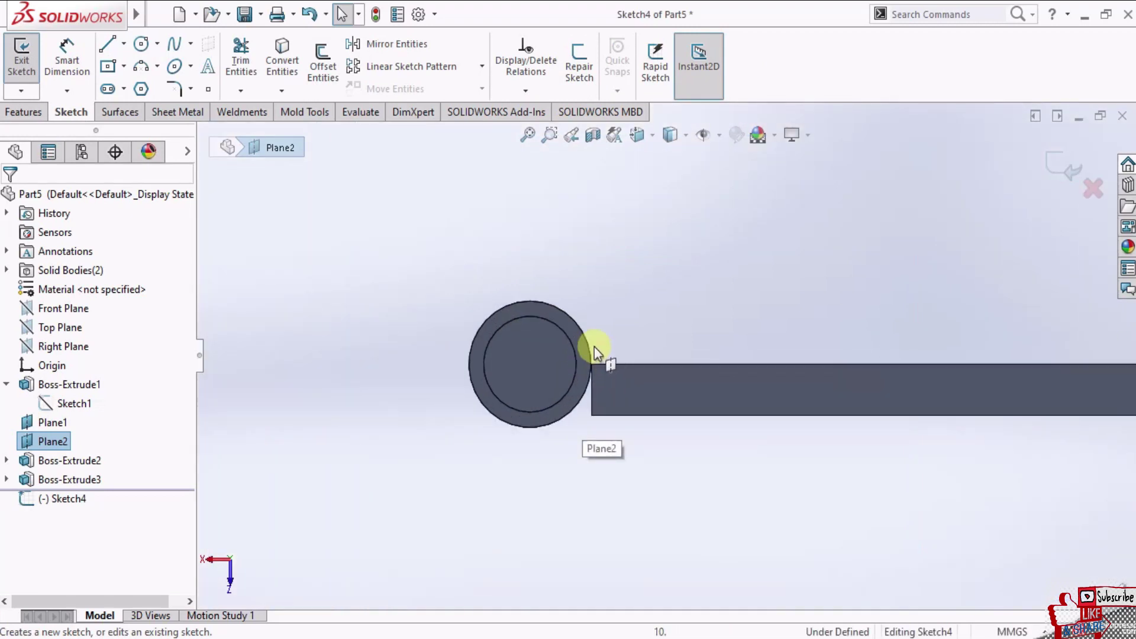
left_click(588, 343)
left_click(302, 76)
scroll(623, 364, "up", 3)
scroll(622, 367, "up", 3)
mouse_move(691, 336)
middle_mouse_down()
mouse_move(746, 385)
mouse_move(898, 357)
middle_mouse_up()
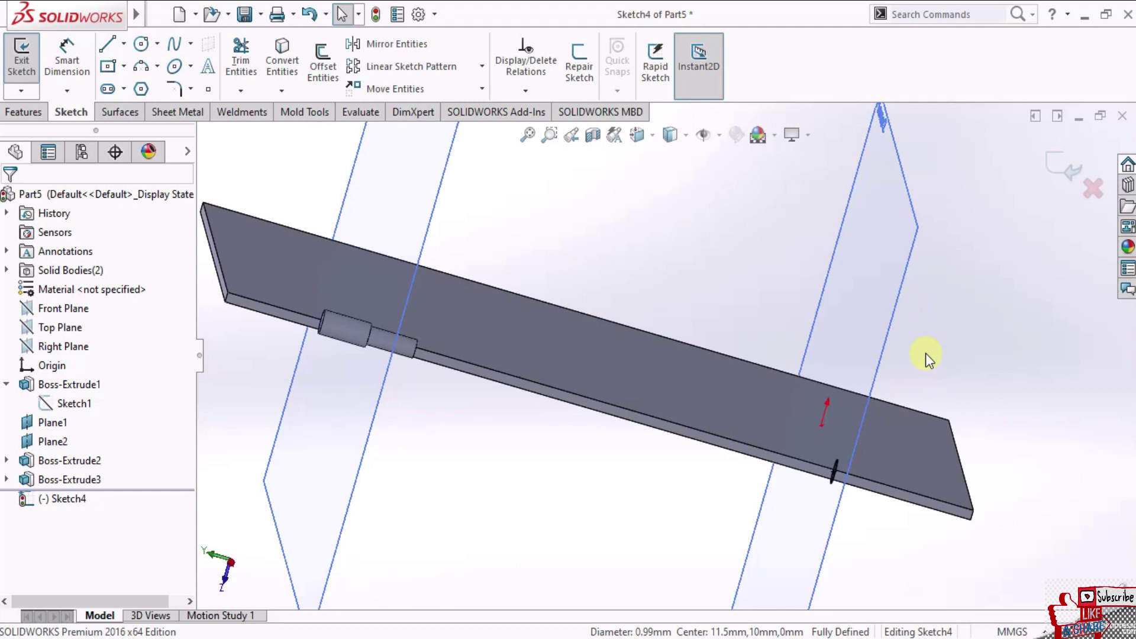
mouse_move(507, 369)
middle_mouse_down()
mouse_move(497, 325)
mouse_move(533, 322)
middle_mouse_up()
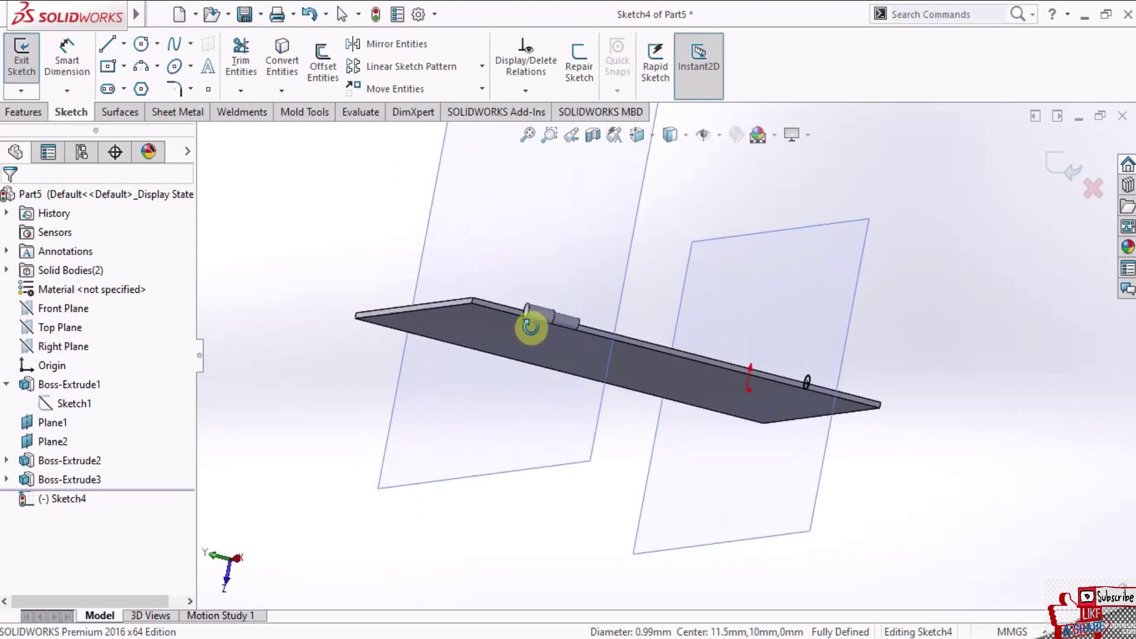
scroll(763, 351, "down", 3)
scroll(730, 339, "down", 2)
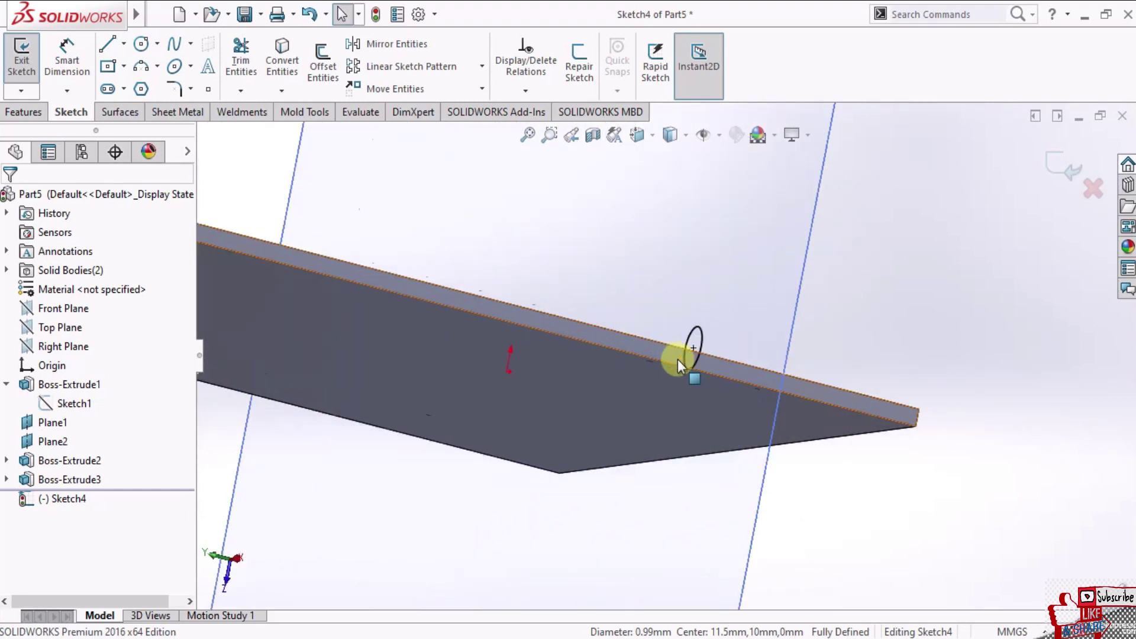
scroll(702, 343, "up", 3)
scroll(712, 335, "up", 2)
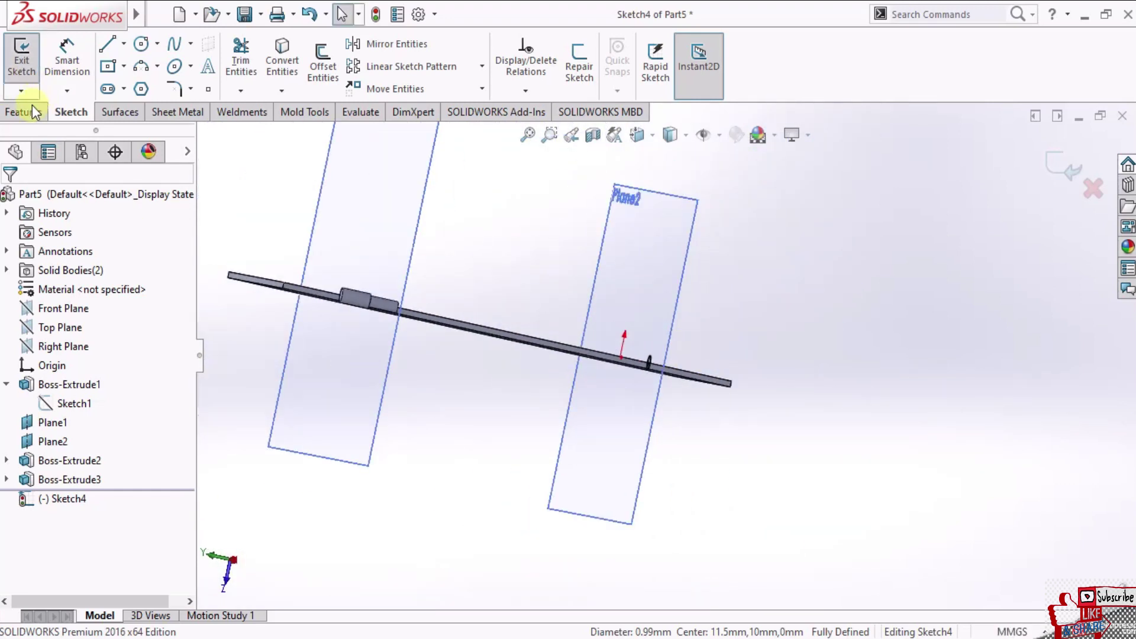
- Extrude Sketch4's circle 2.00 mm in the reversed direction as Boss-Extrude4
left_click(25, 112)
left_click(34, 76)
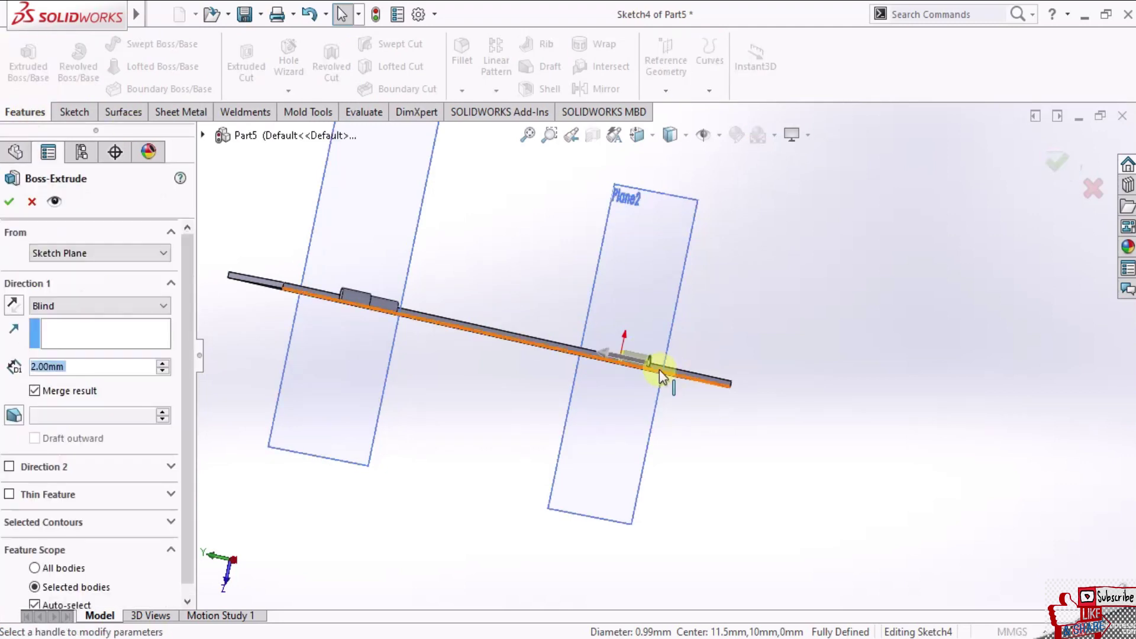
scroll(657, 374, "down", 3)
left_click(13, 305)
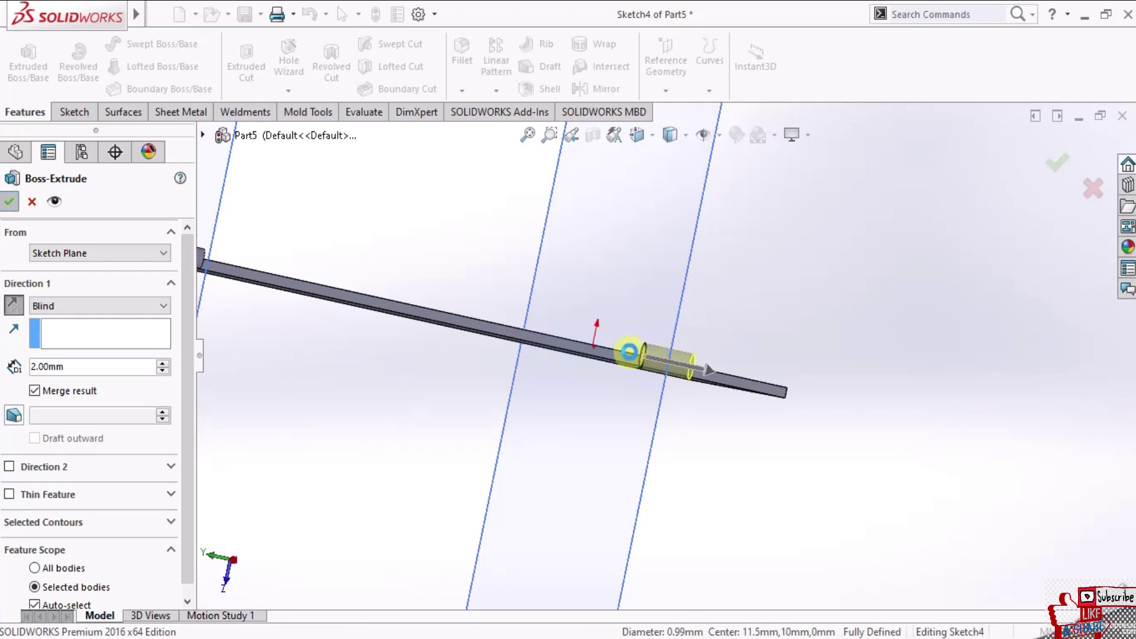
key("Return")
scroll(641, 352, "up", 2)
mouse_move(641, 353)
middle_mouse_down()
mouse_move(679, 371)
mouse_move(742, 361)
middle_mouse_up()
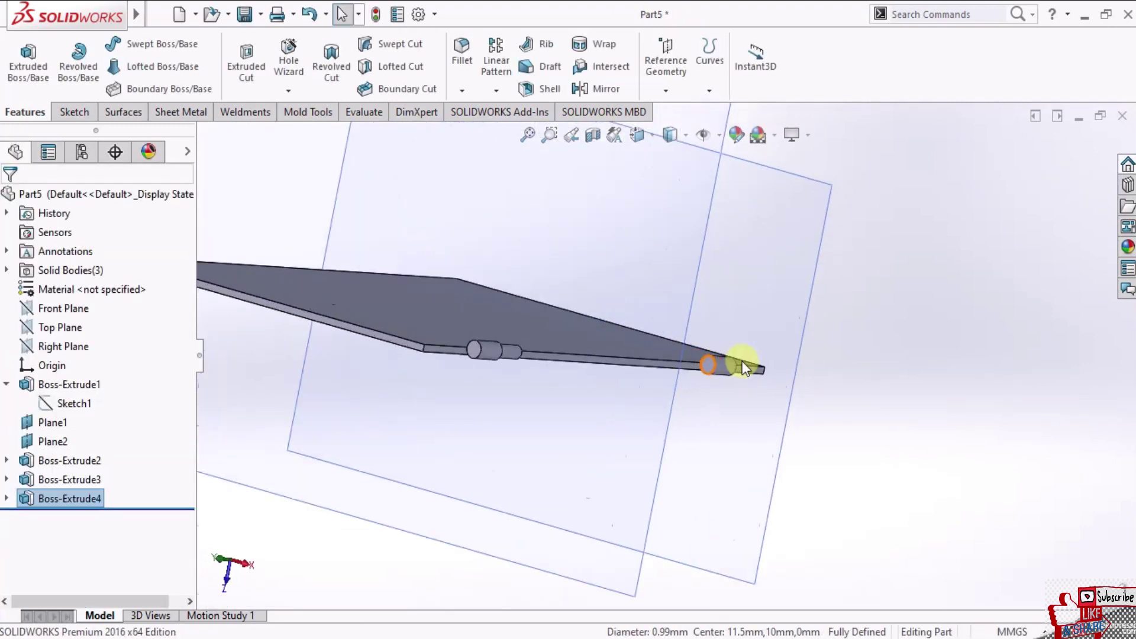
scroll(664, 358, "down", 3)
- Start Sketch5 on the second pin's end face and convert the first pin's 0.75 mm edge into it
left_click(698, 376)
left_click(764, 324)
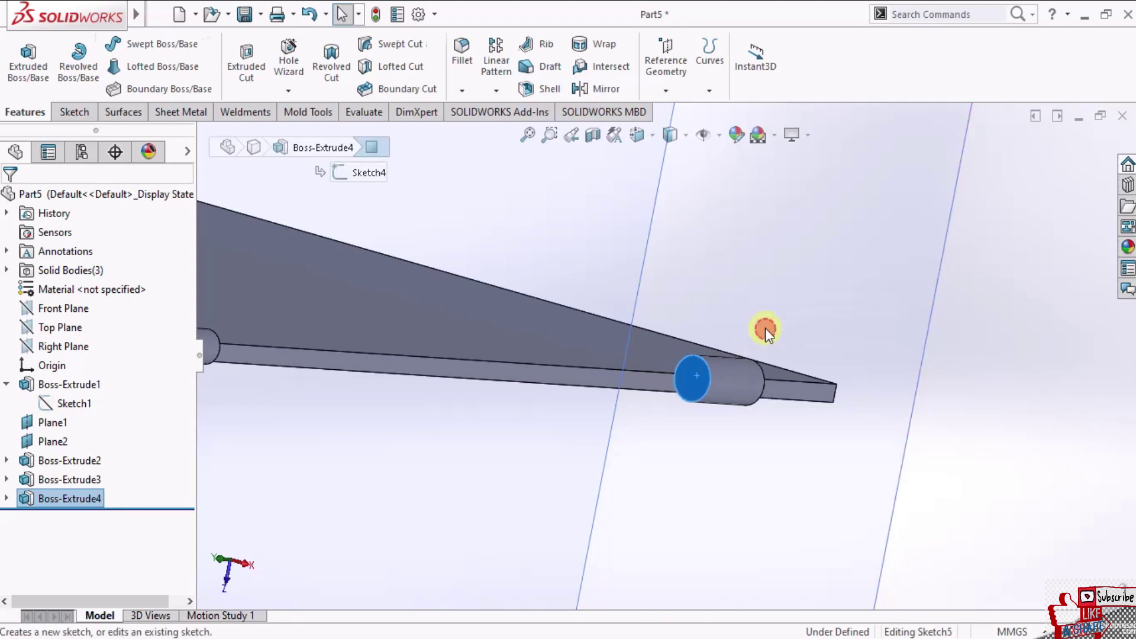
mouse_move(661, 336)
middle_mouse_down()
mouse_move(592, 333)
mouse_move(272, 413)
mouse_move(401, 381)
middle_mouse_up()
scroll(276, 271, "down", 3)
scroll(282, 286, "down", 2)
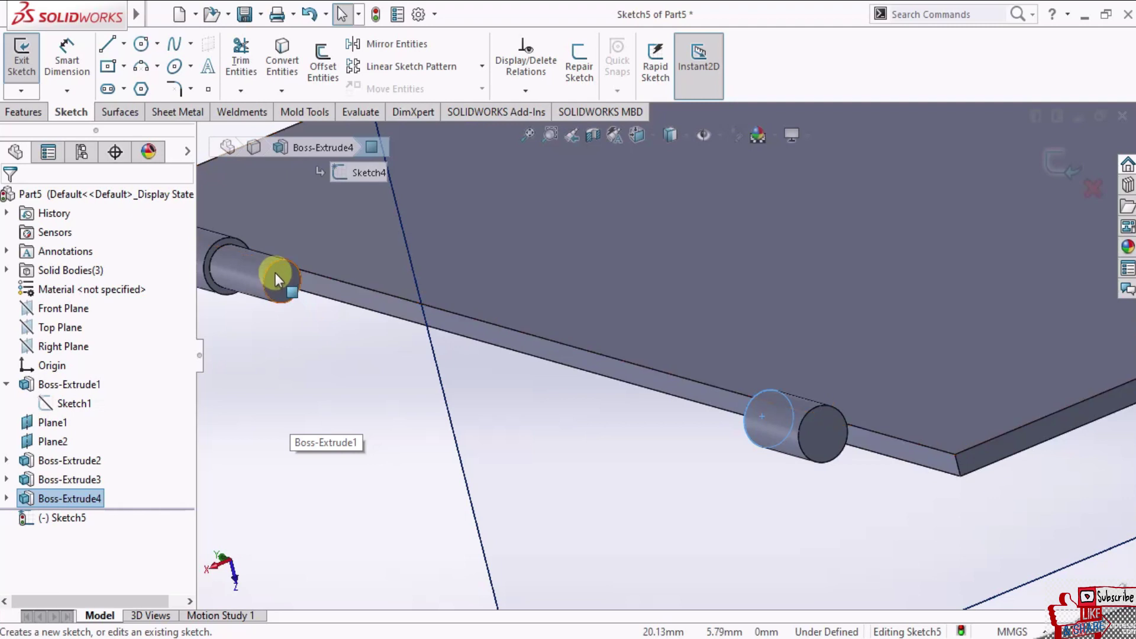
left_click(272, 267)
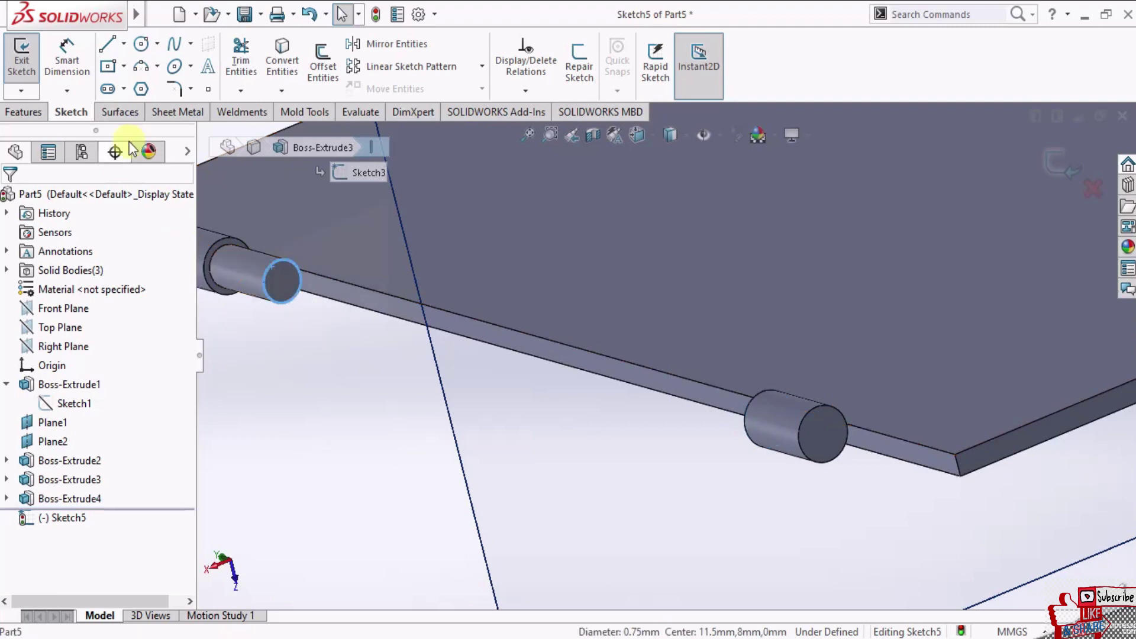
left_click(282, 60)
scroll(584, 348, "up", 4)
middle_click_drag(583, 348, 786, 352)
scroll(786, 352, "down", 3)
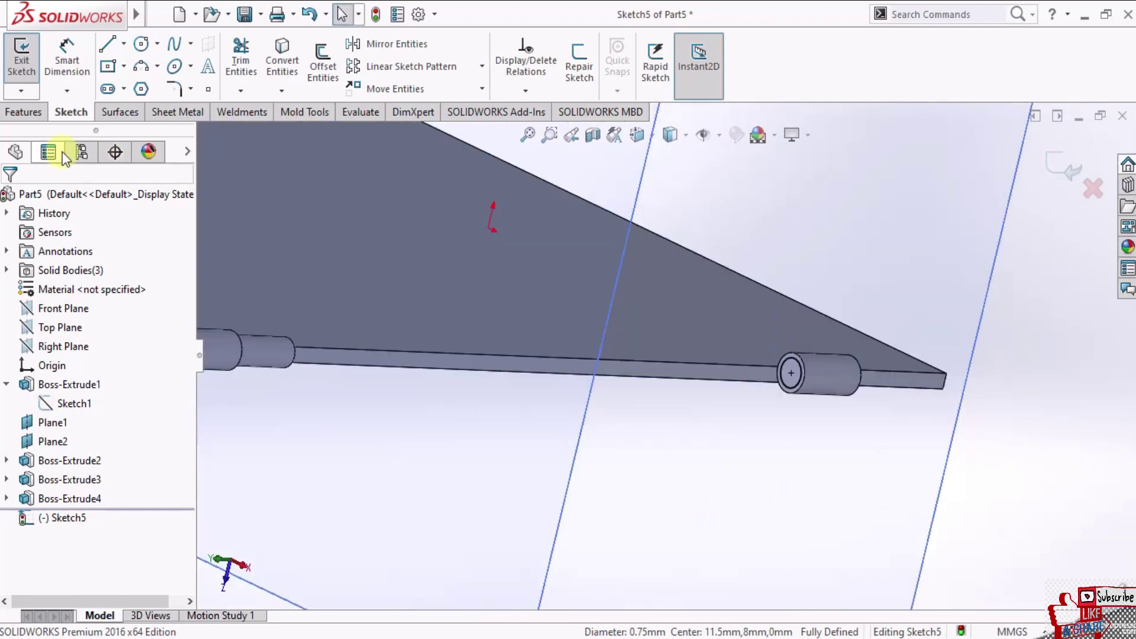
- Extrude the converted 0.75 mm circle 2.00 mm as Boss-Extrude5
left_click(24, 112)
left_click(28, 62)
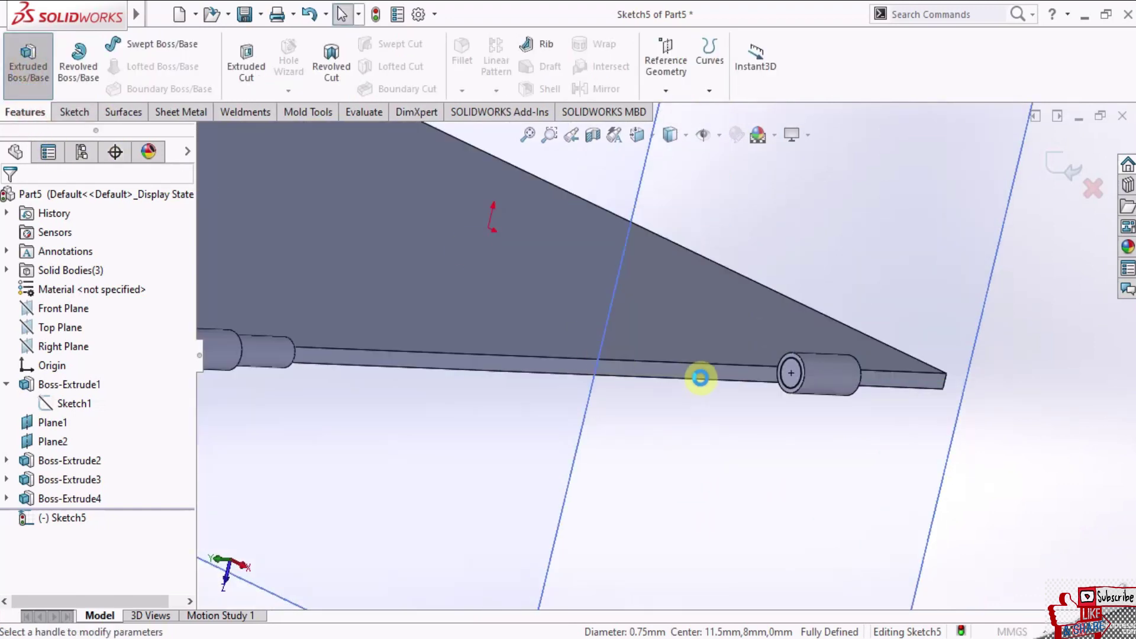
left_click(9, 201)
left_click(670, 342)
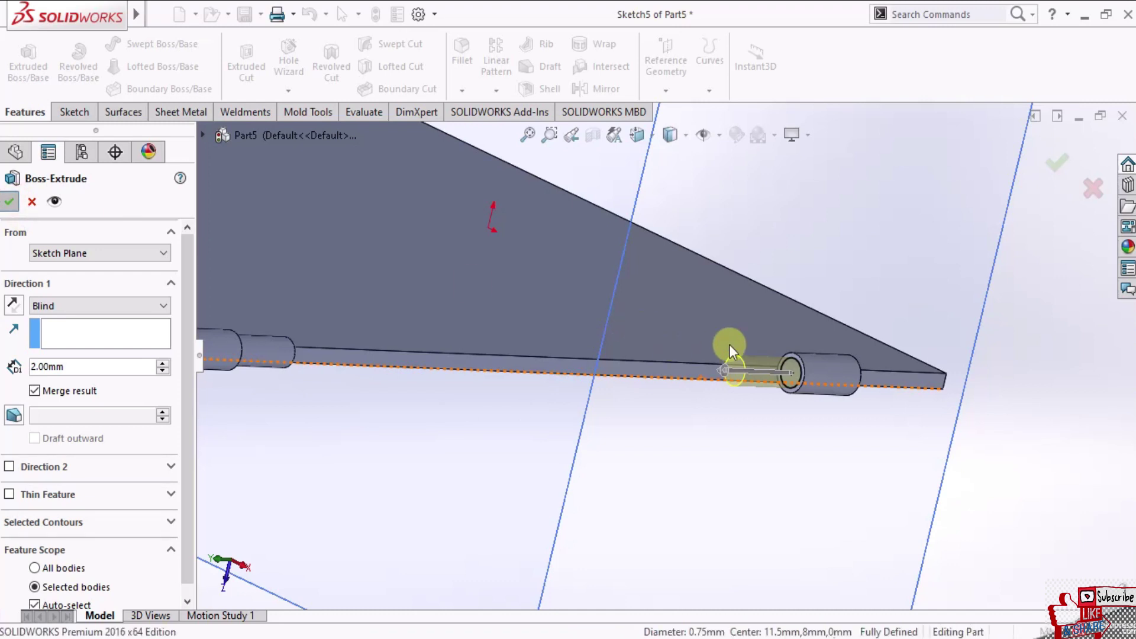
scroll(729, 342, "up", 3)
scroll(729, 341, "up", 2)
mouse_move(680, 347)
middle_mouse_down()
mouse_move(718, 205)
mouse_move(577, 261)
mouse_move(654, 337)
middle_mouse_up()
- Hide reference planes Plane1 and Plane2
left_click(696, 237)
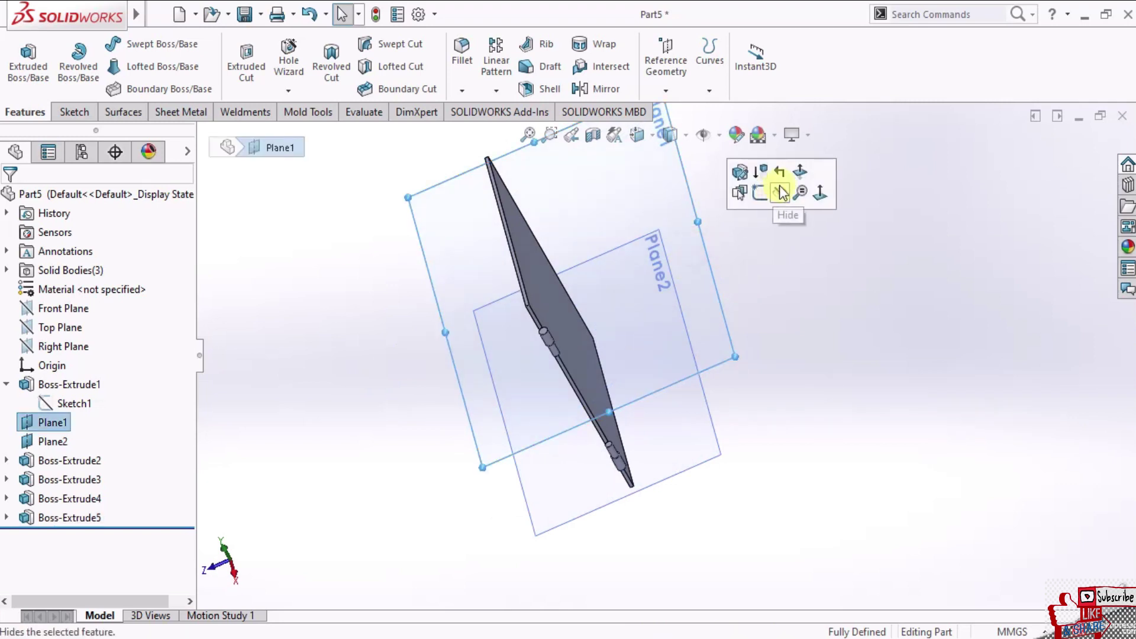
left_click(780, 192)
left_click(640, 295)
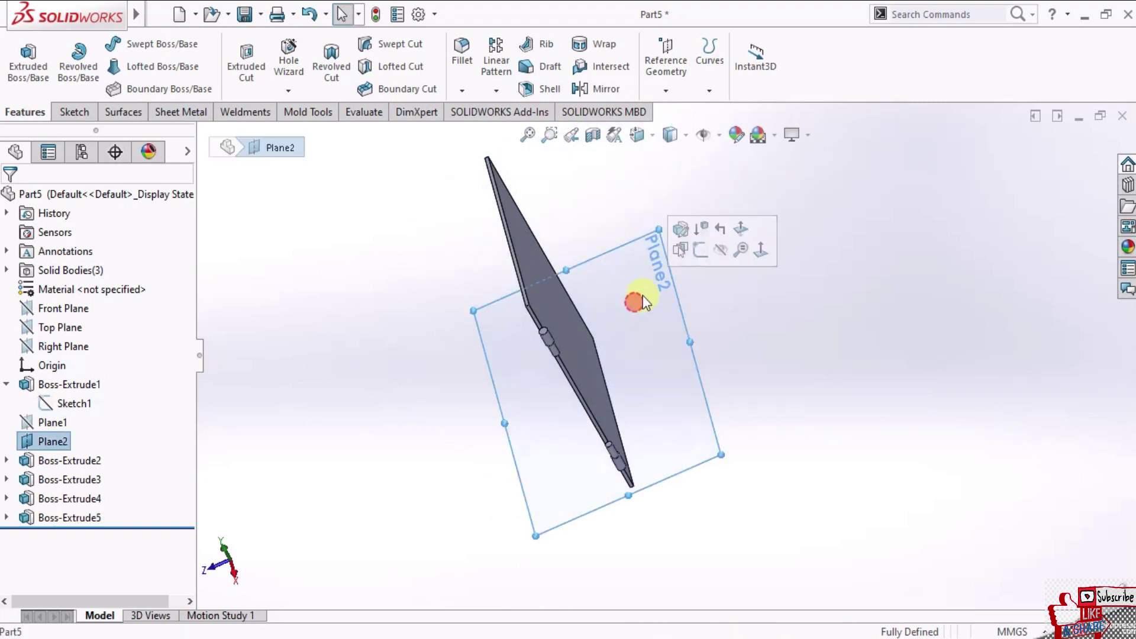
left_click(720, 254)
- Show the door panel with both pins in the Isometric view
mouse_move(609, 319)
middle_mouse_down()
mouse_move(647, 257)
mouse_move(645, 324)
mouse_move(578, 318)
mouse_move(609, 168)
middle_mouse_up()
left_click(637, 135)
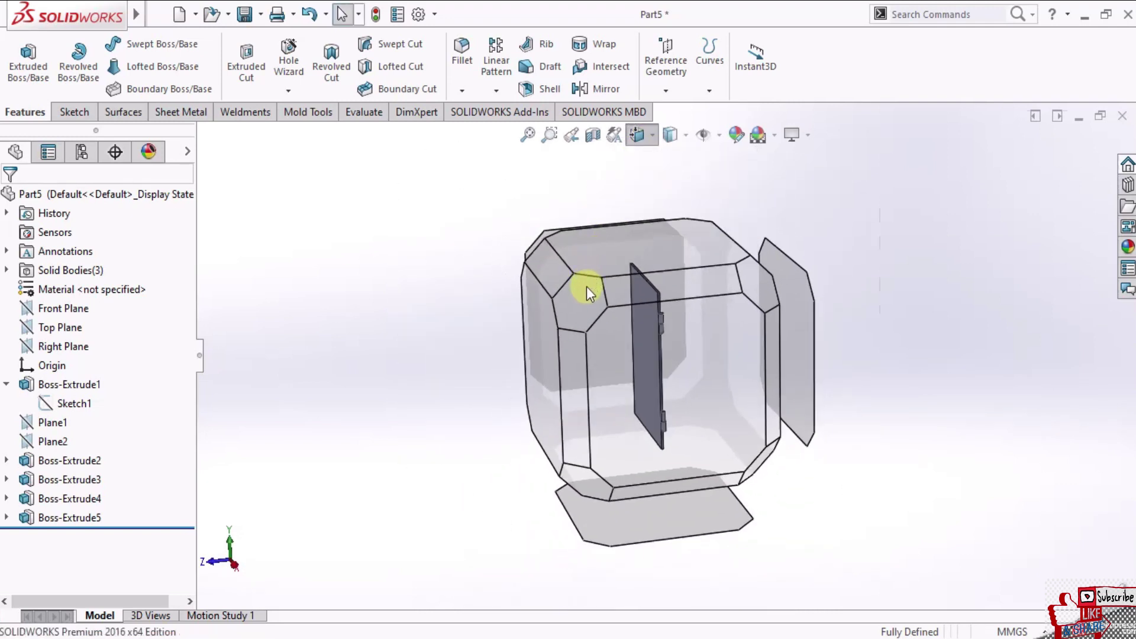
left_click(588, 299)
scroll(718, 325, "down", 2)
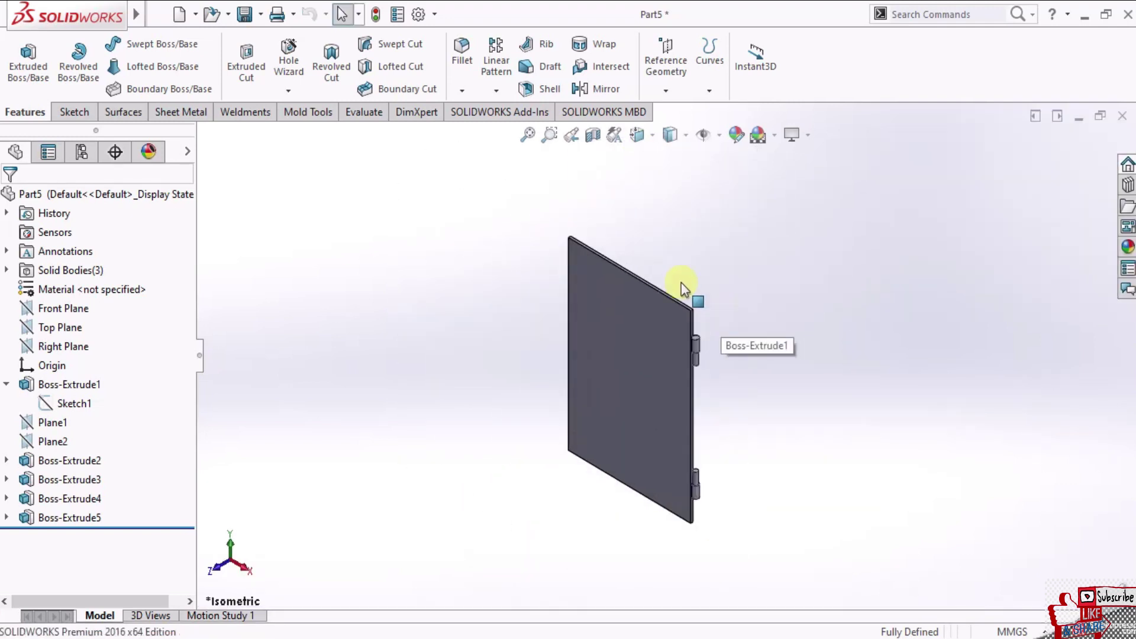
left_click(260, 15)
- Save As the part 'PinTu Box CP' in the Roasting Kopi folder
left_click(268, 54)
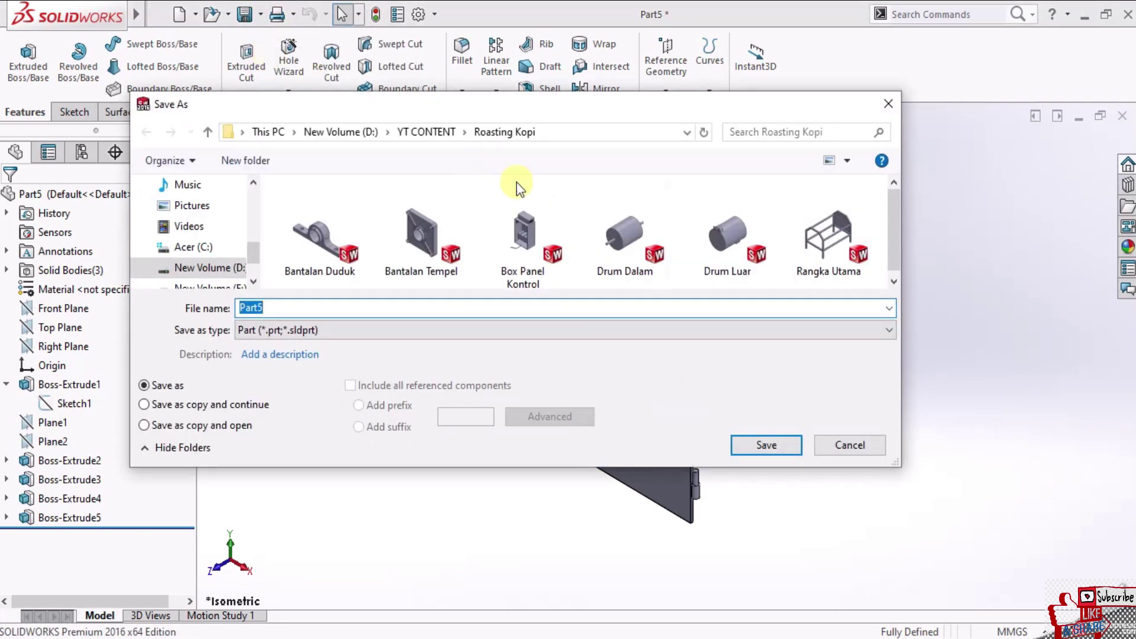
scroll(887, 225, "down", 1)
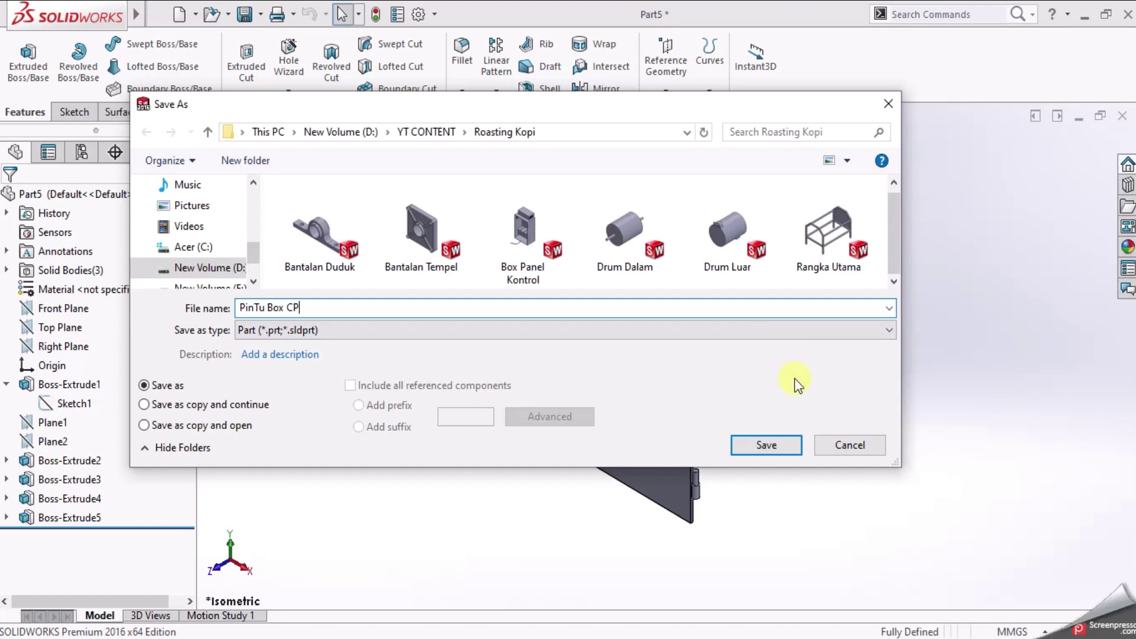
left_click(779, 445)
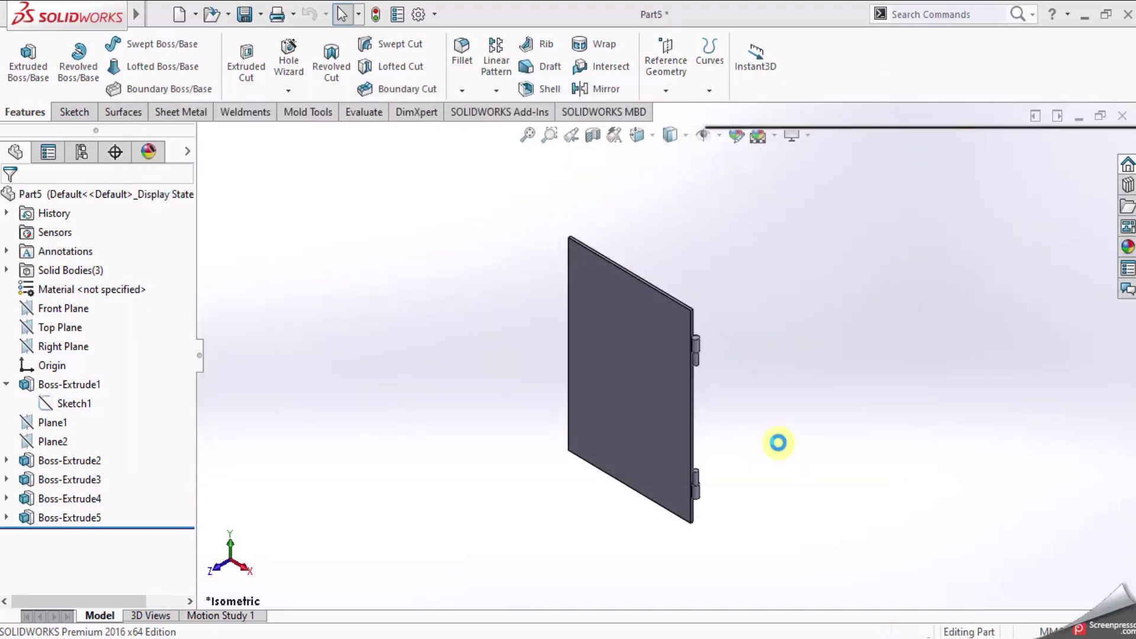
scroll(717, 380, "up", 2)
scroll(692, 349, "down", 3)
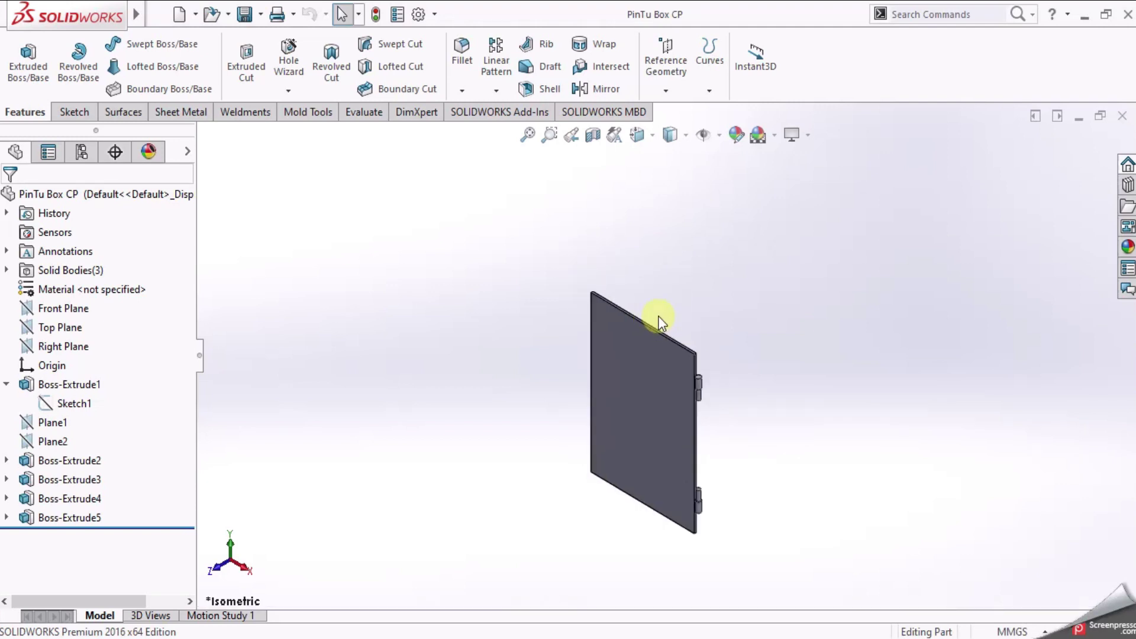
- Close the PinTu Box CP window and orbit Box Panel Kontrol into a standard orientation
left_click(1122, 124)
scroll(697, 370, "up", 3)
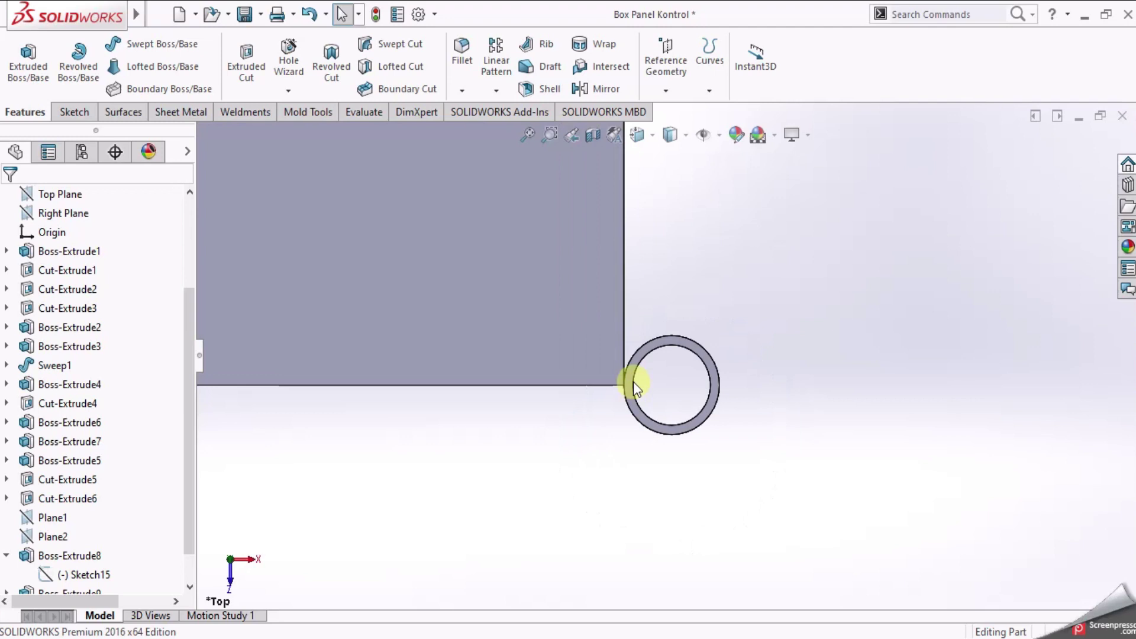
scroll(634, 382, "up", 2)
scroll(620, 338, "up", 3)
mouse_move(613, 329)
middle_mouse_down()
mouse_move(562, 287)
mouse_move(590, 157)
mouse_move(636, 140)
middle_mouse_up()
left_click(636, 137)
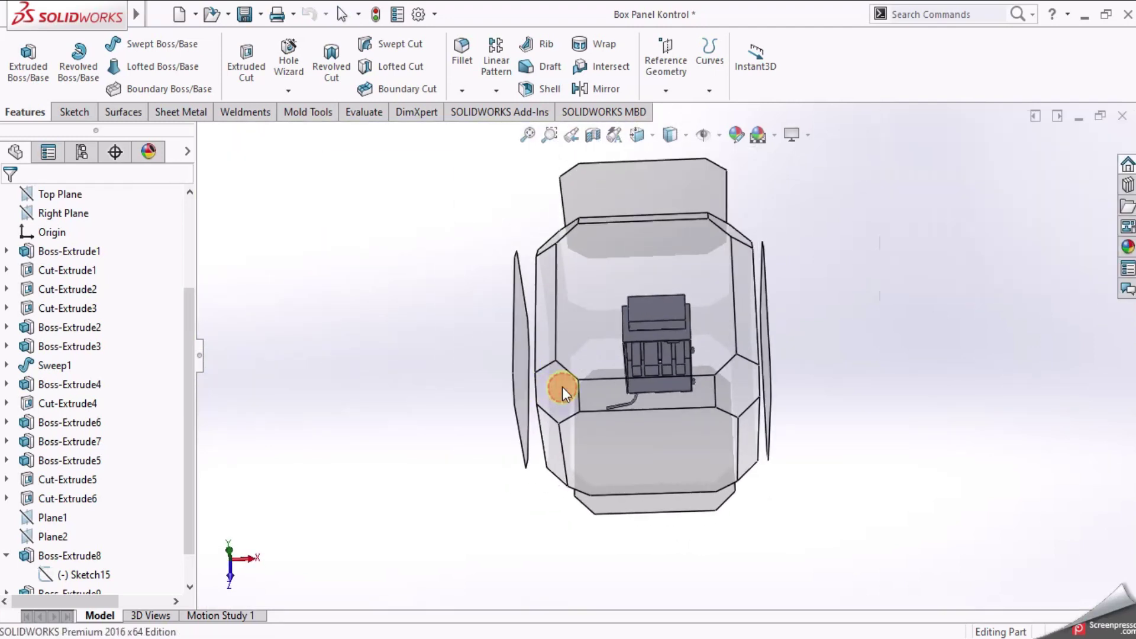
left_click(561, 387)
- Review the box's front and interior, end in Isometric, then close it with Save all
mouse_move(651, 324)
middle_mouse_down()
mouse_move(654, 389)
mouse_move(685, 464)
mouse_move(872, 464)
mouse_move(679, 324)
mouse_move(701, 253)
middle_mouse_up()
left_click(639, 135)
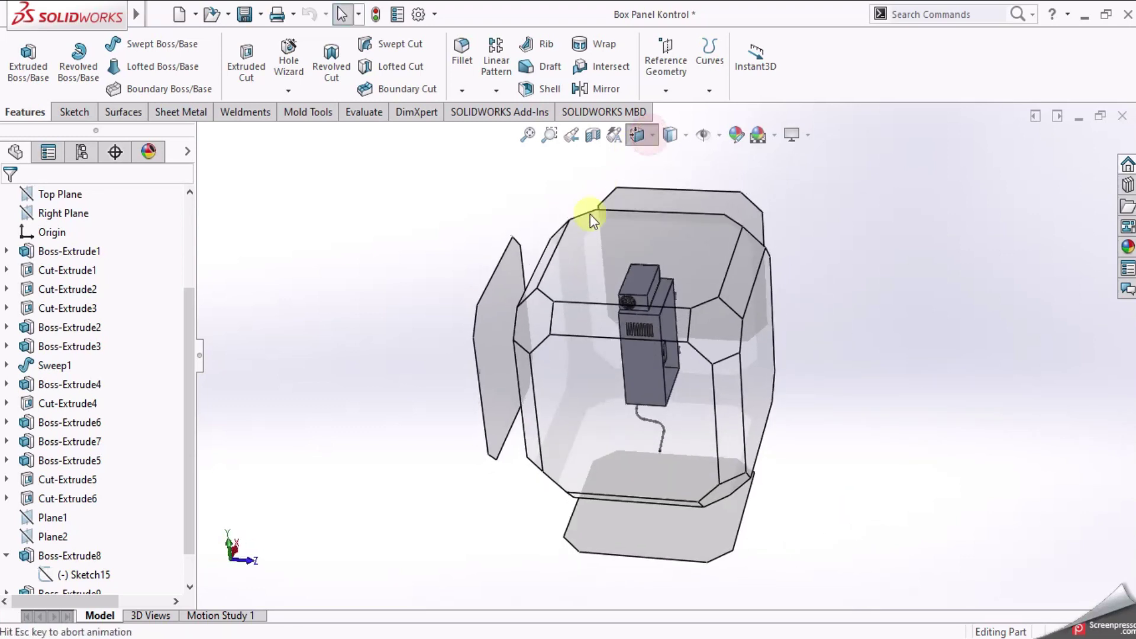
left_click(541, 315)
mouse_move(751, 354)
middle_mouse_down()
mouse_move(583, 338)
mouse_move(594, 450)
middle_mouse_up()
left_click(642, 119)
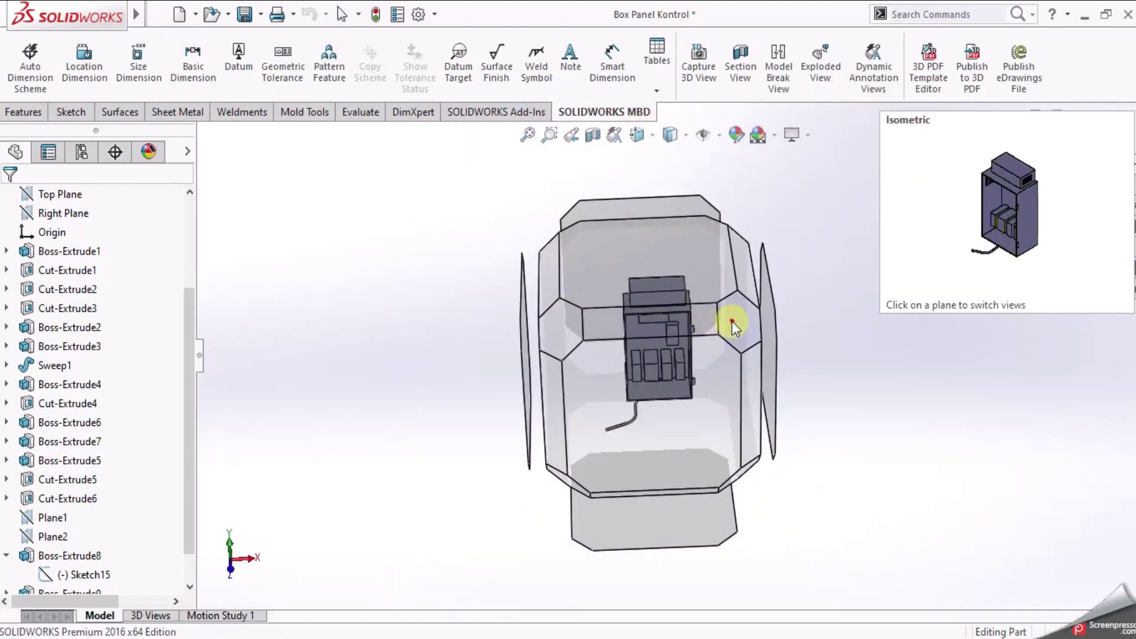
left_click(733, 322)
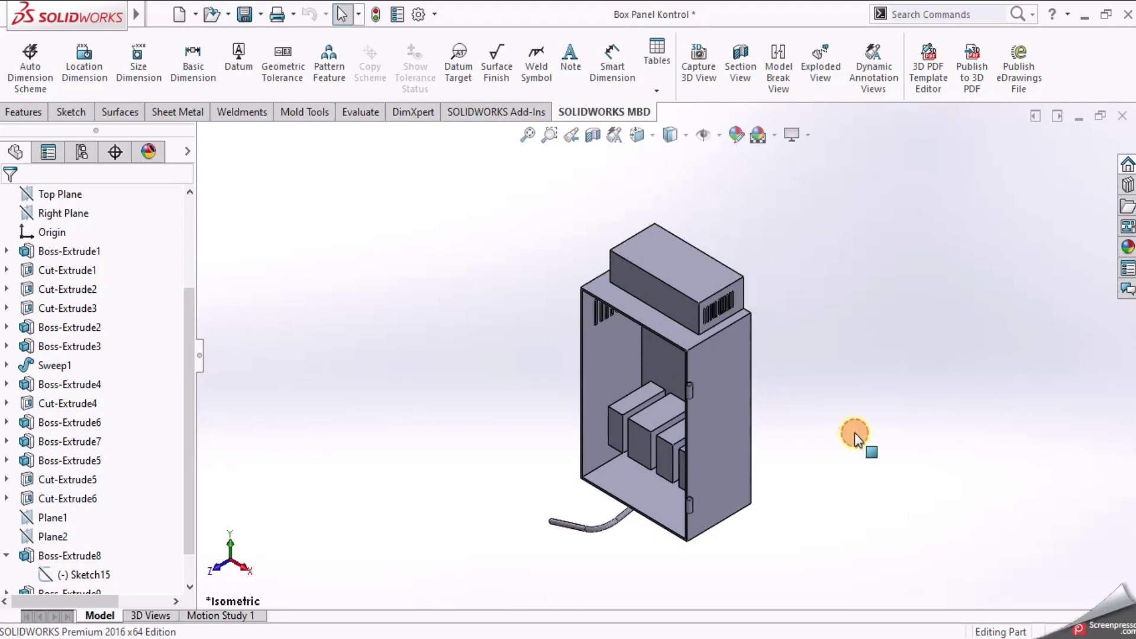
left_click(1122, 118)
left_click(526, 311)
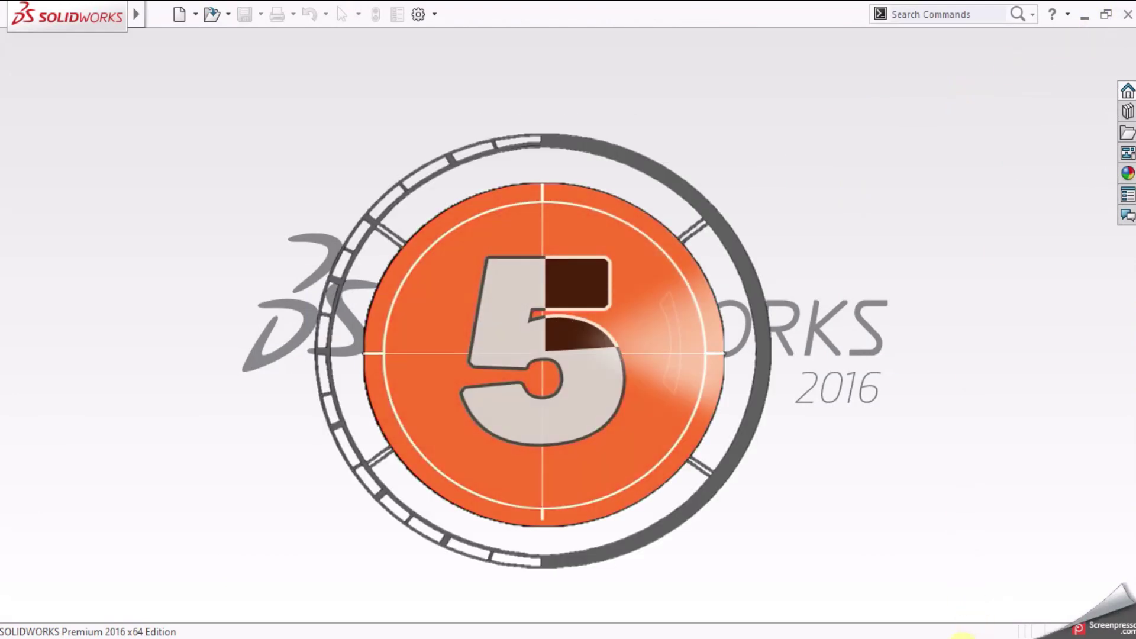
left_click(973, 627)
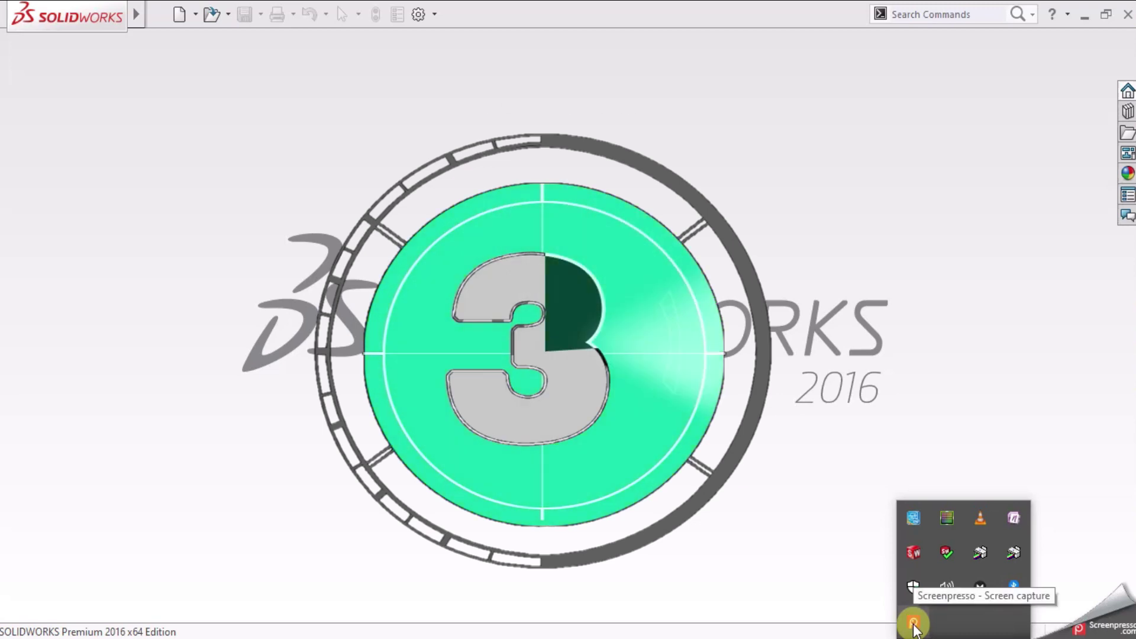